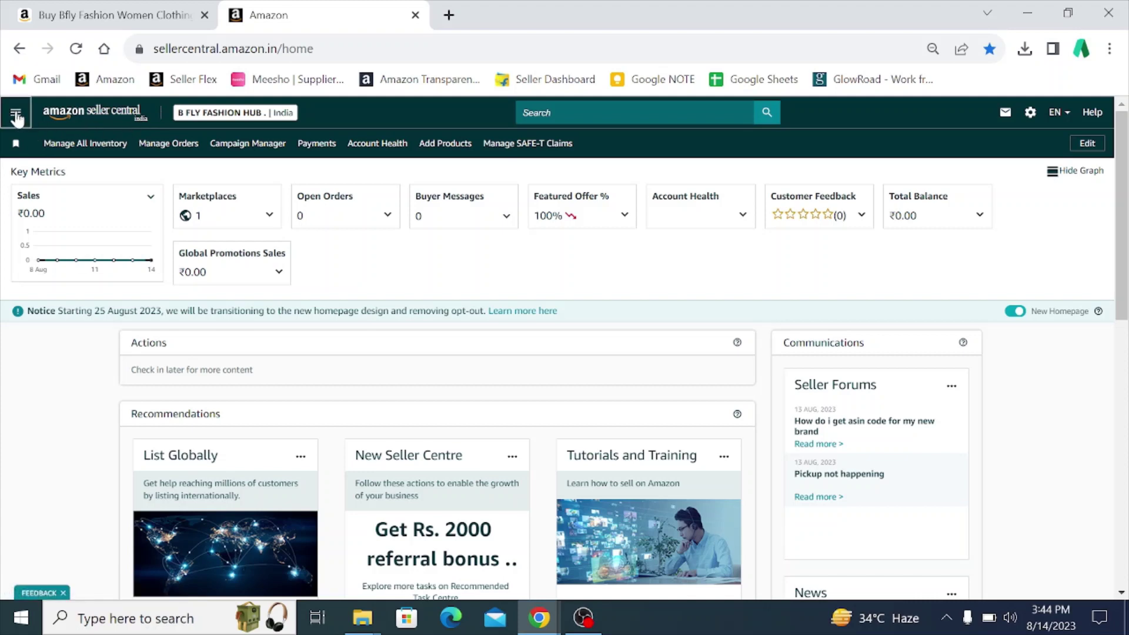
Start adding a product not sold on Amazon and discard the unfinished listing to reach the product category search
click(16, 117)
mouse_move(27, 152)
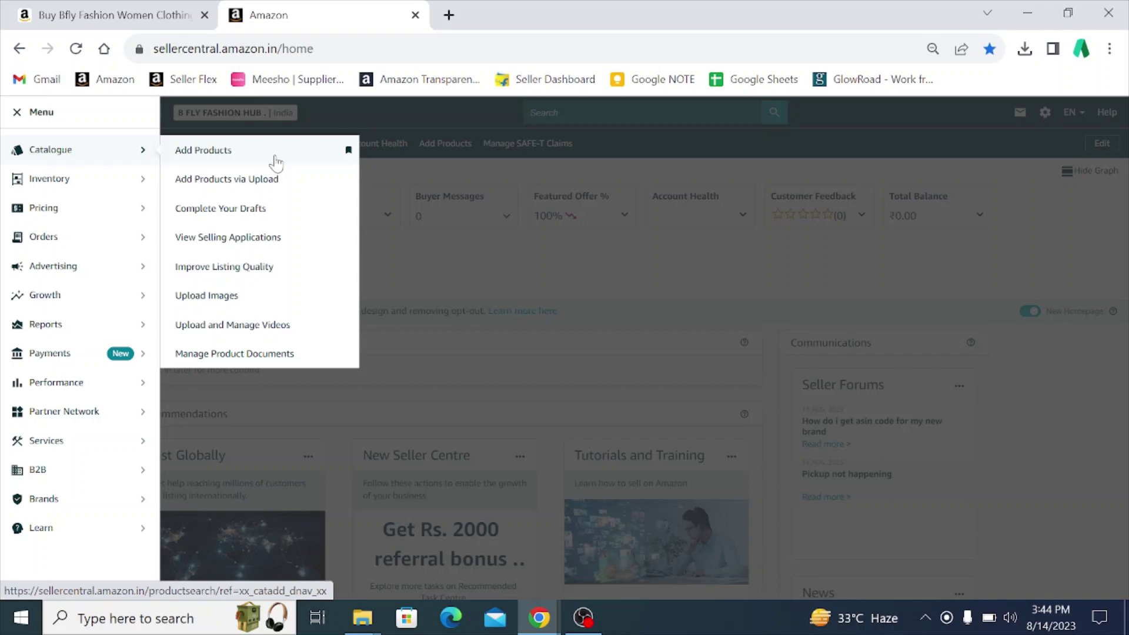
click(208, 154)
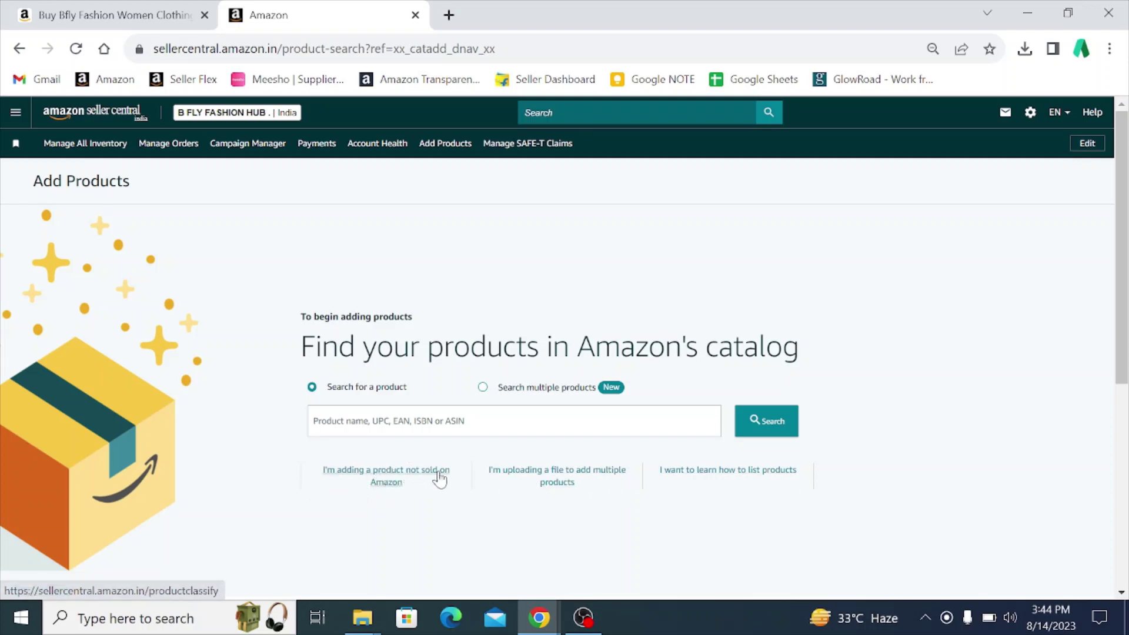
click(381, 481)
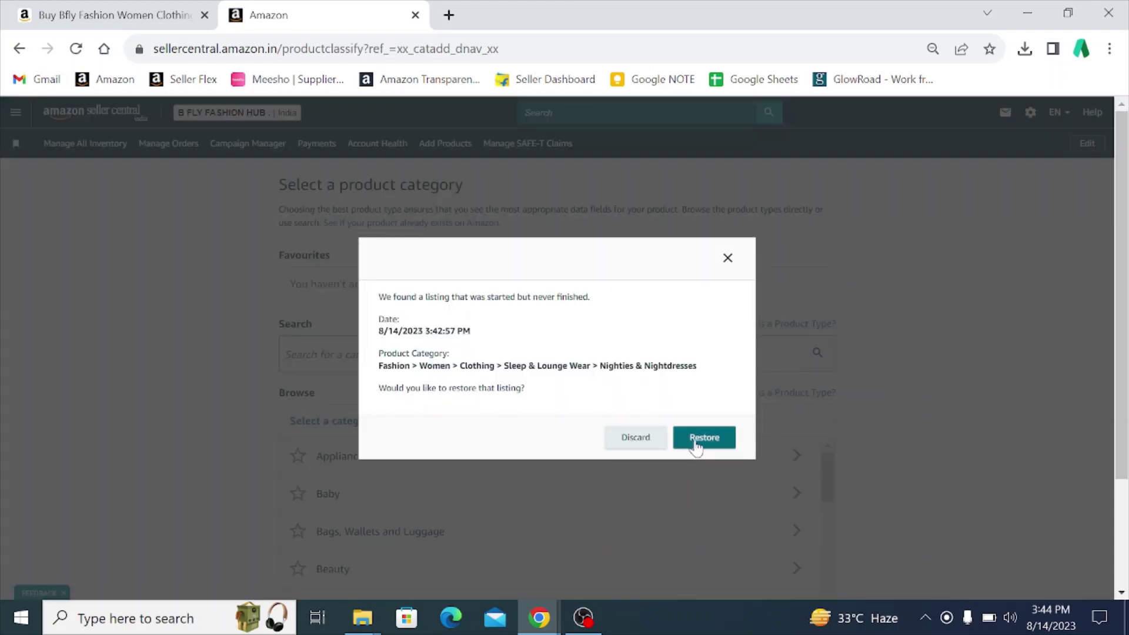
click(665, 439)
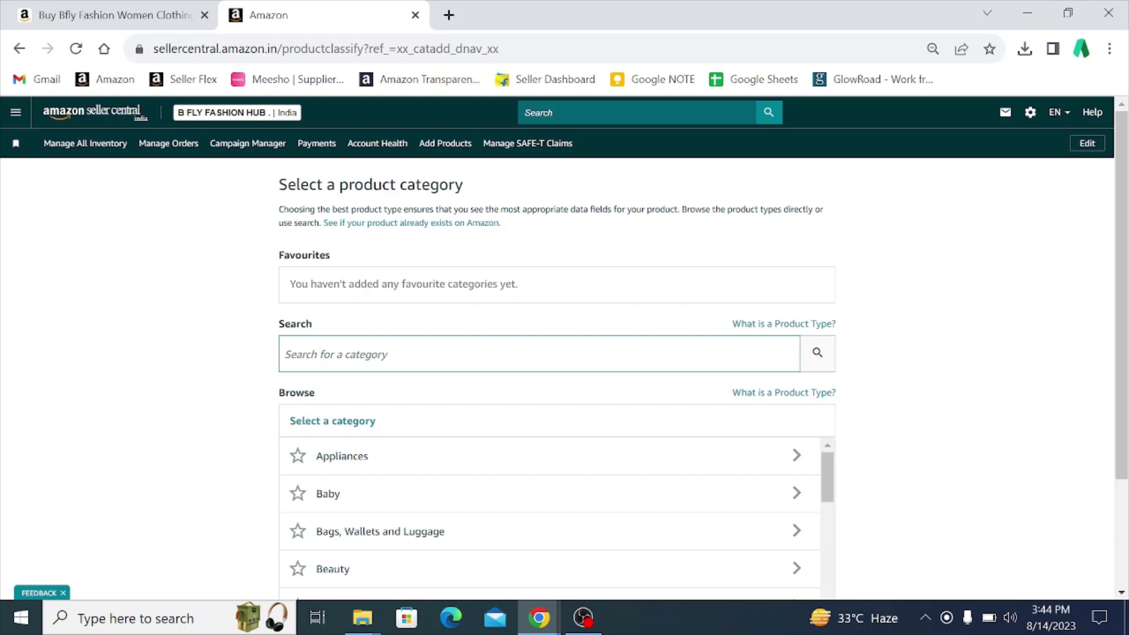
click(385, 354)
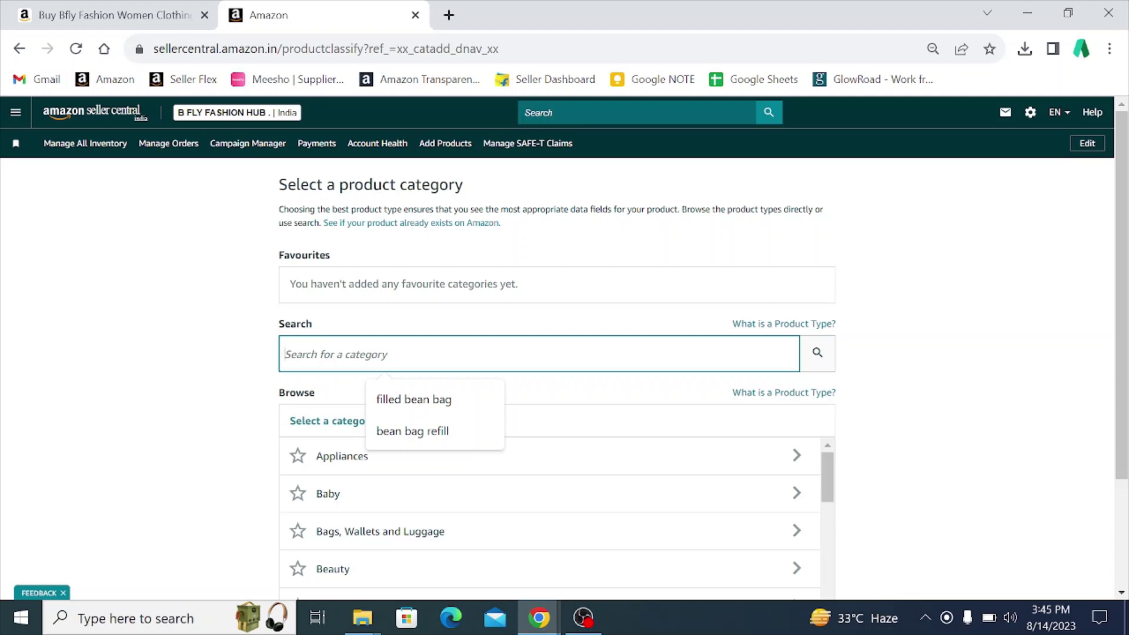
Open amazon.in in a new browser tab and search the store for "watches for men"
click(449, 15)
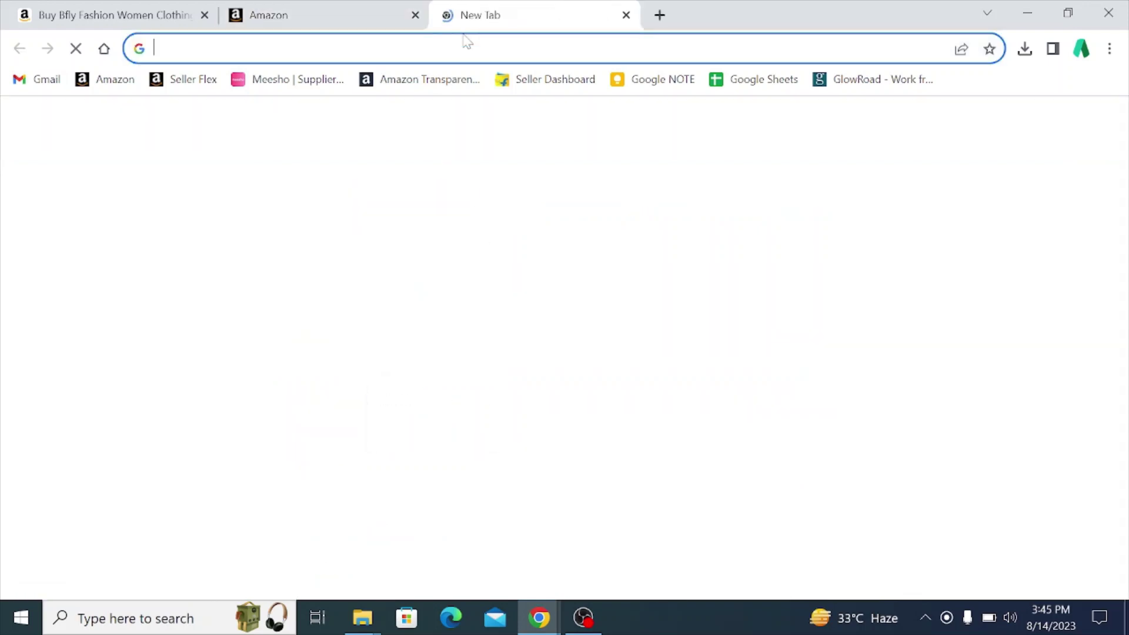
text(amaz)
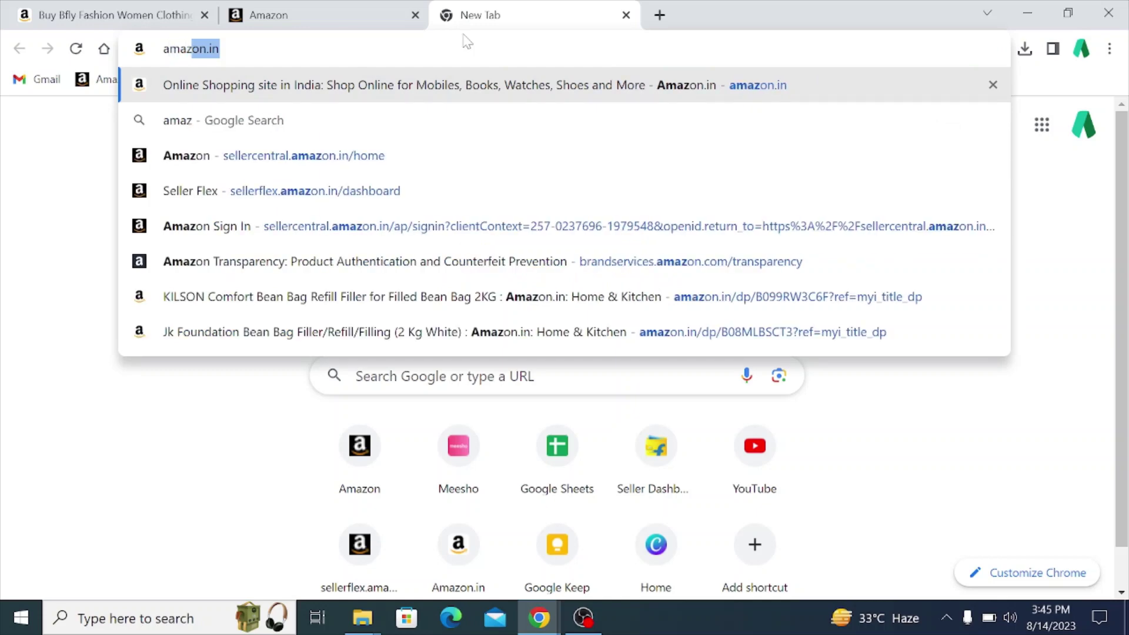
key(Return)
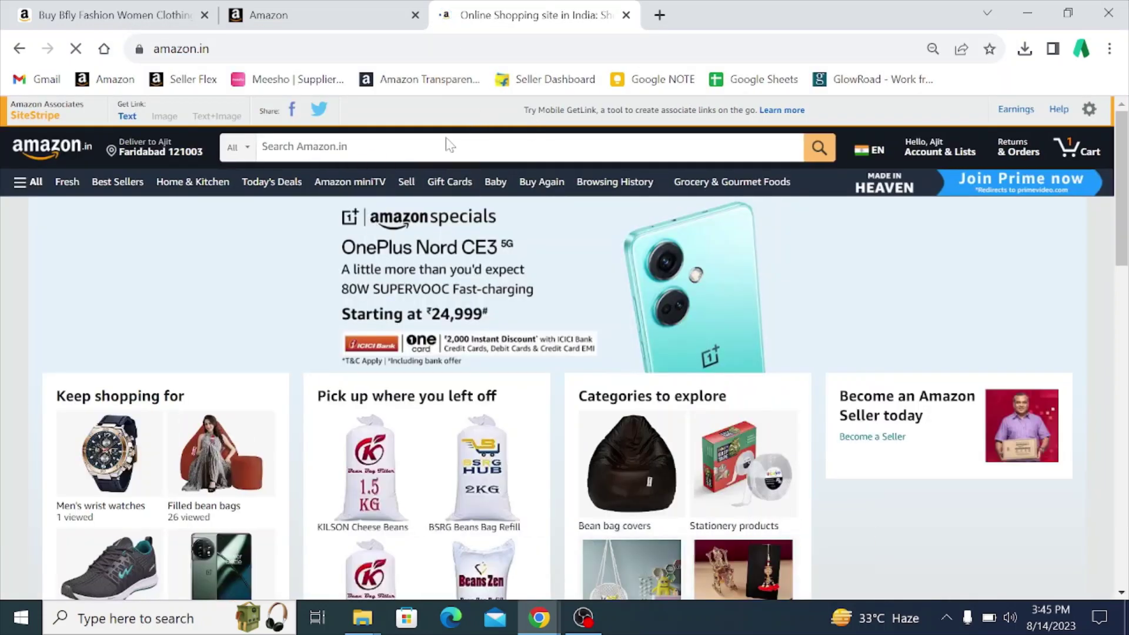
click(411, 146)
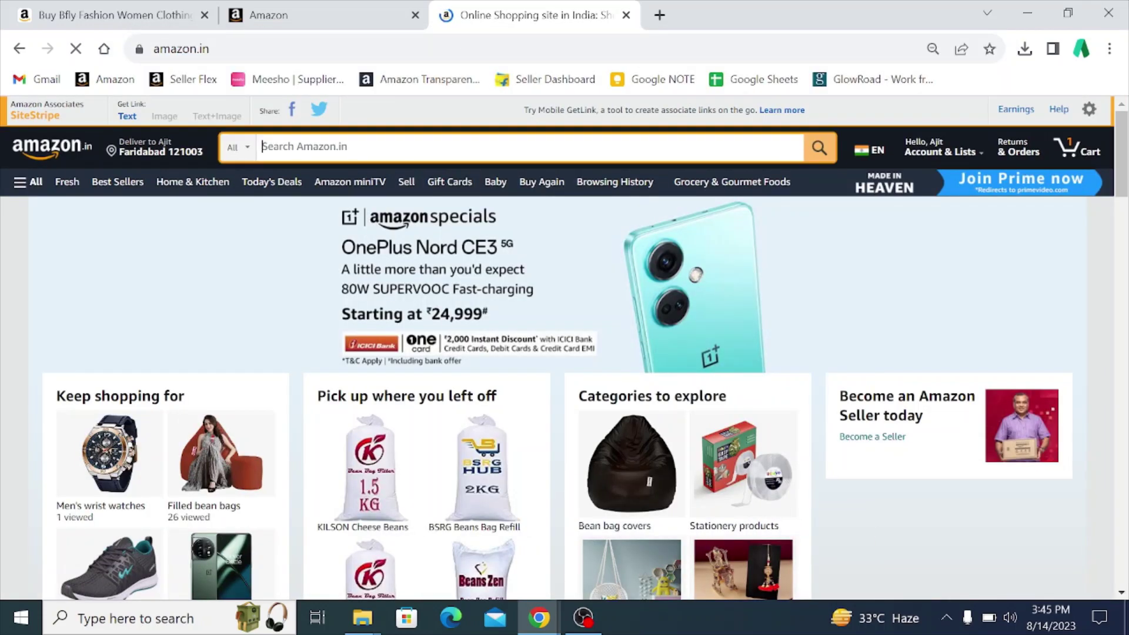
text(ni)
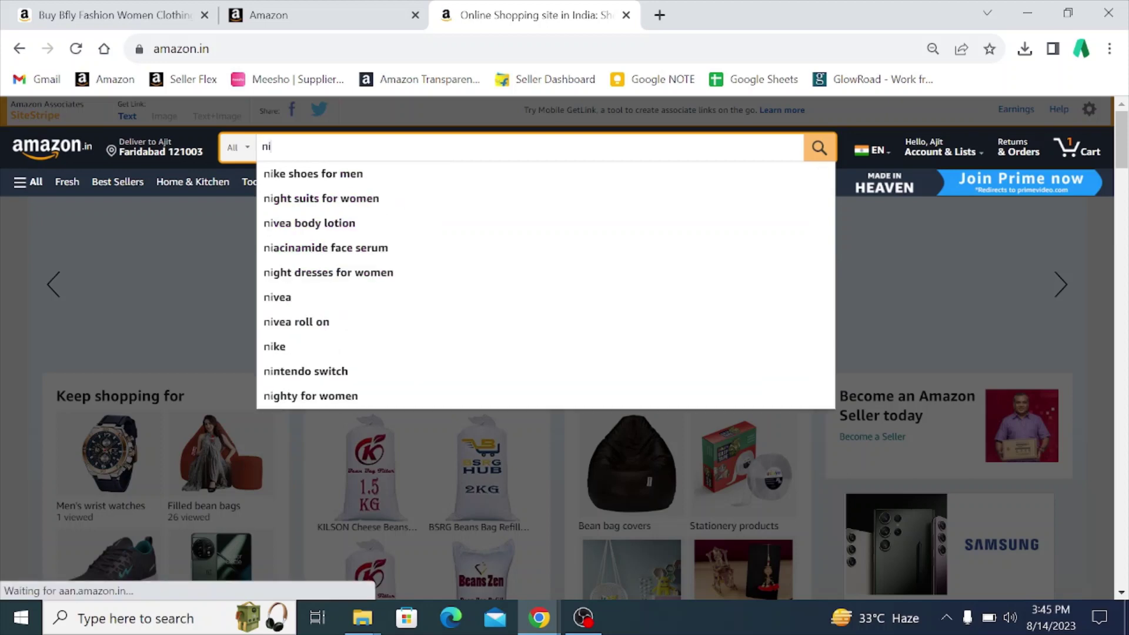
key(BackSpace)
key(BackSpace)
text(wo)
key(BackSpace)
key(BackSpace)
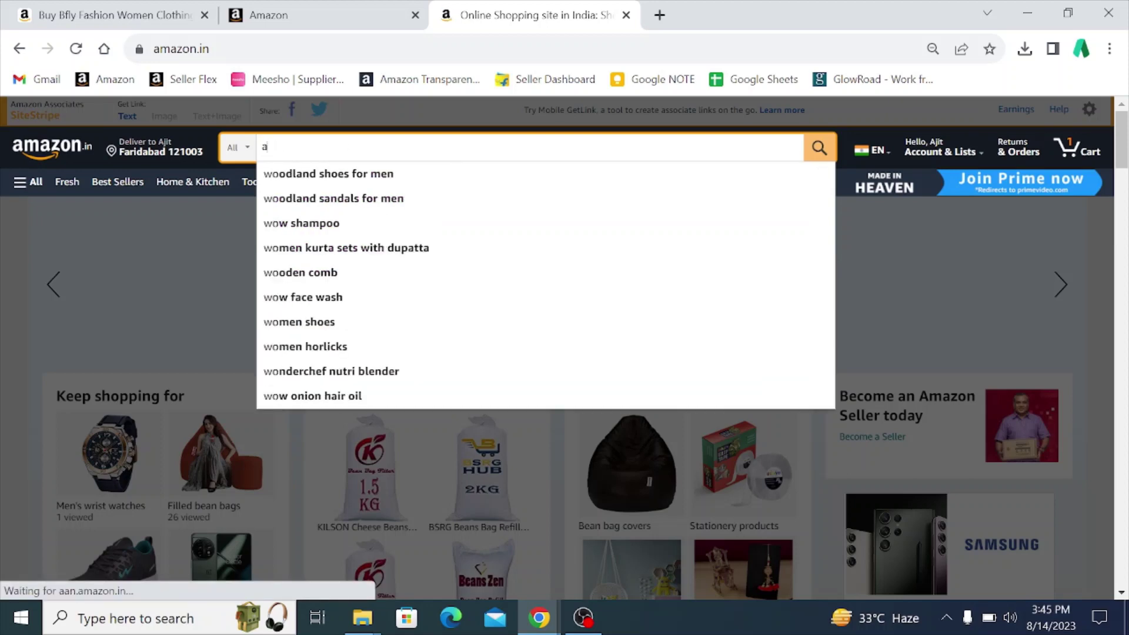
text(watch)
key(Down)
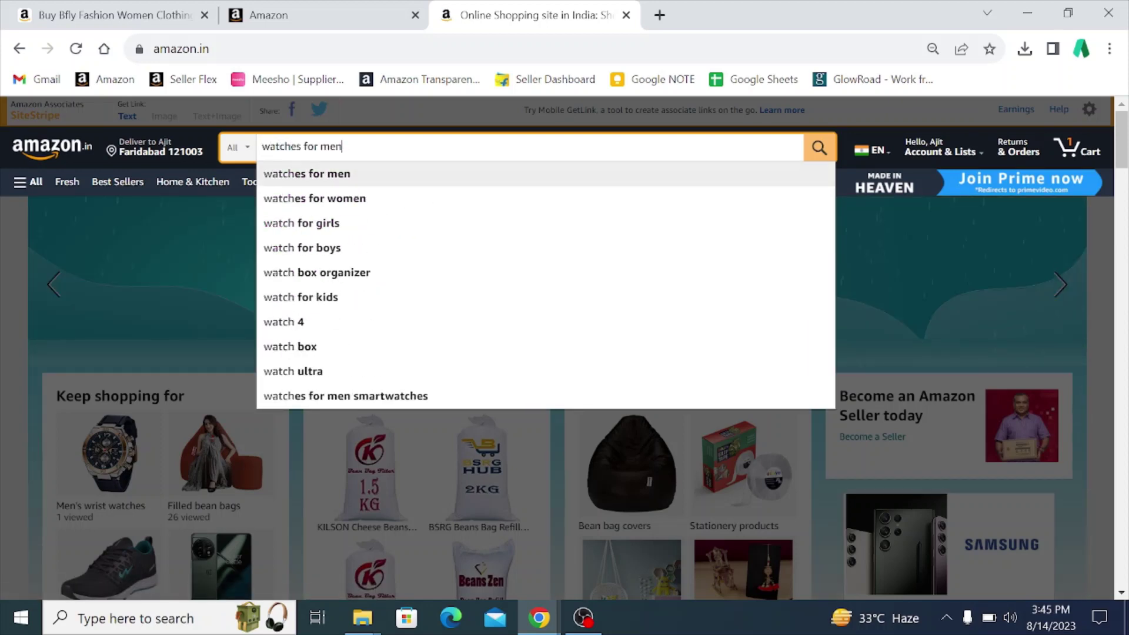
key(Return)
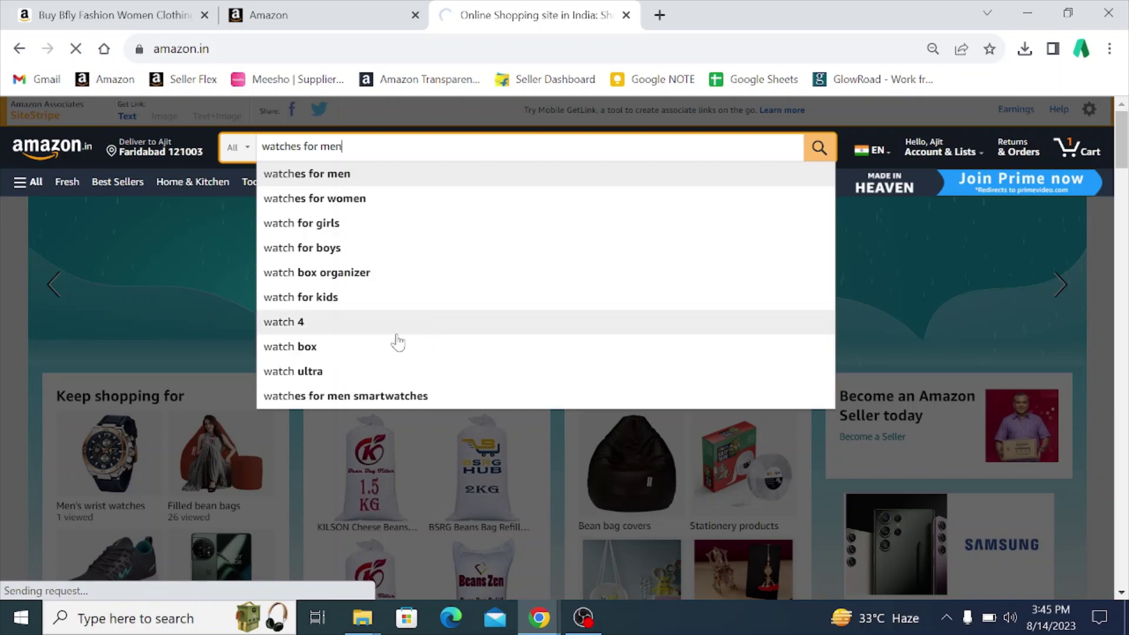
Examine the category in the Best Sellers Rank of the beatXP Flux smartwatch's product information, and close both store tabs
scroll(346, 332, down, 9)
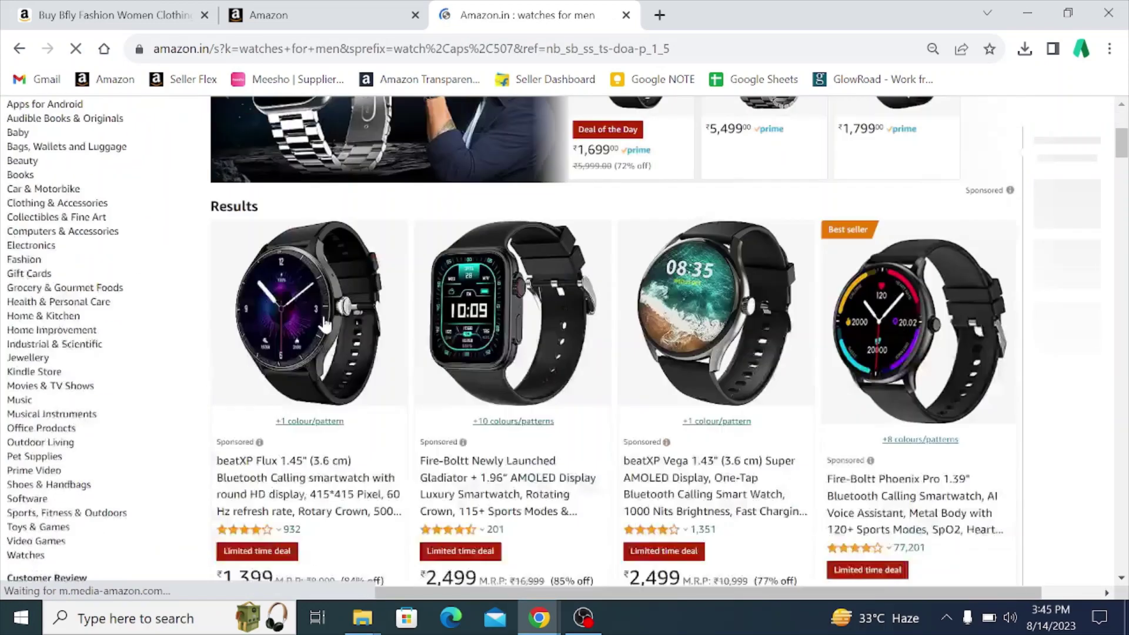
click(273, 212)
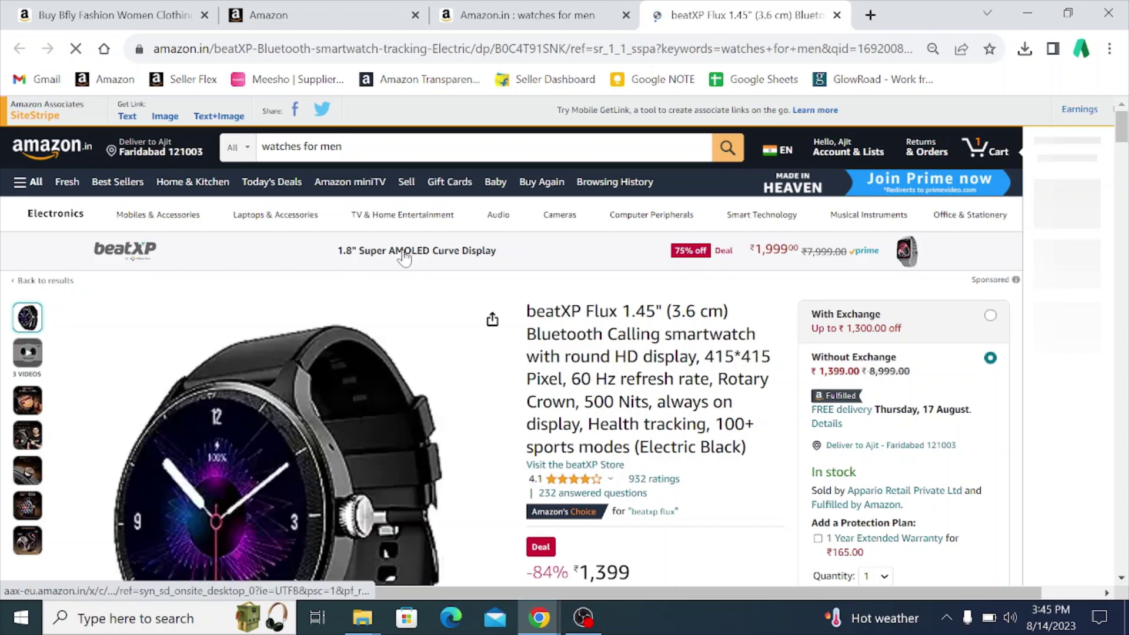
scroll(404, 257, down, 20)
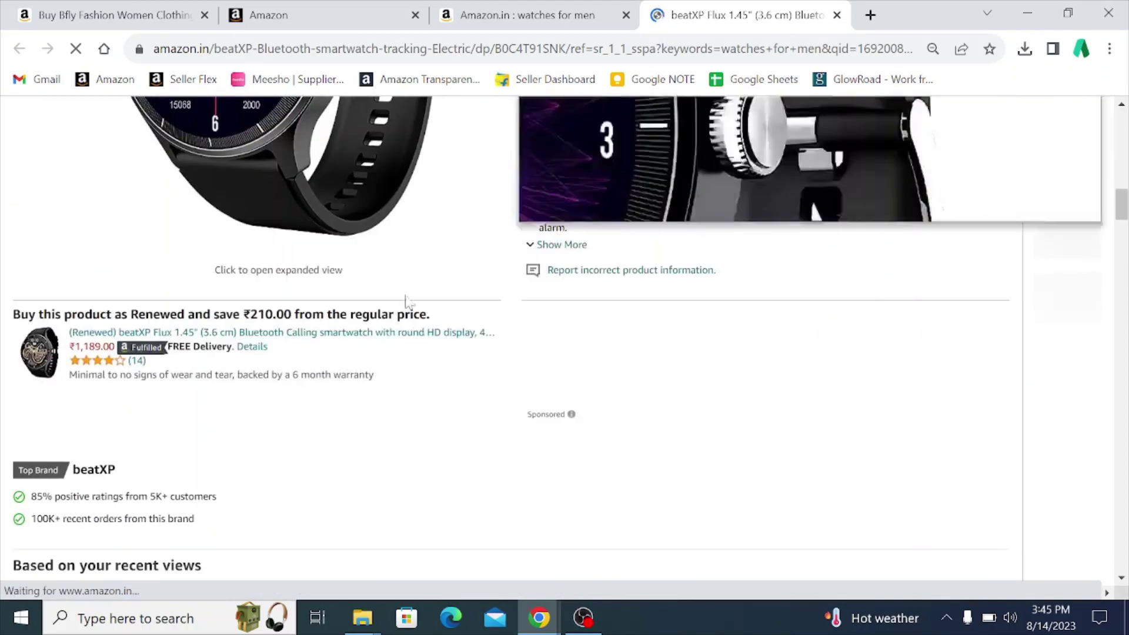
scroll(410, 316, down, 15)
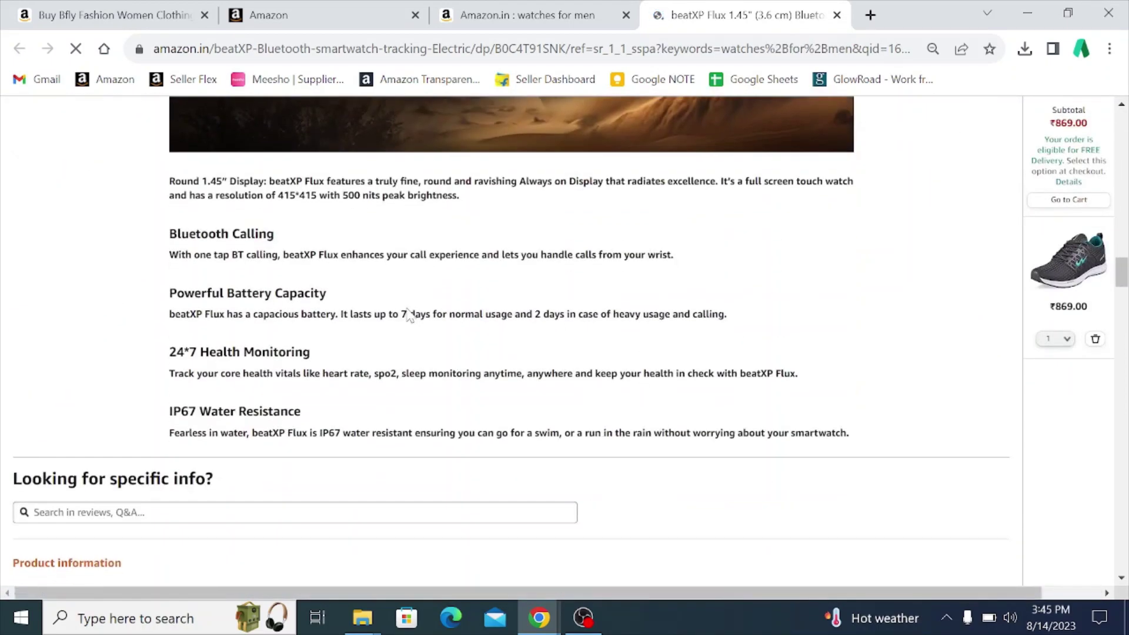
scroll(408, 313, down, 4)
scroll(406, 318, up, 6)
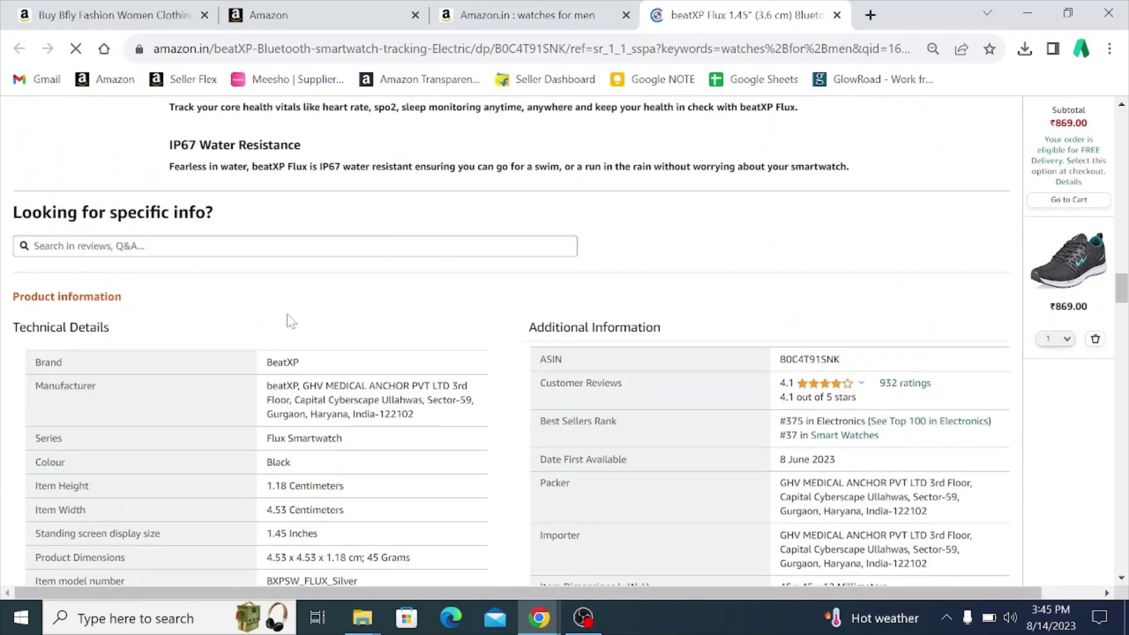
scroll(272, 302, down, 3)
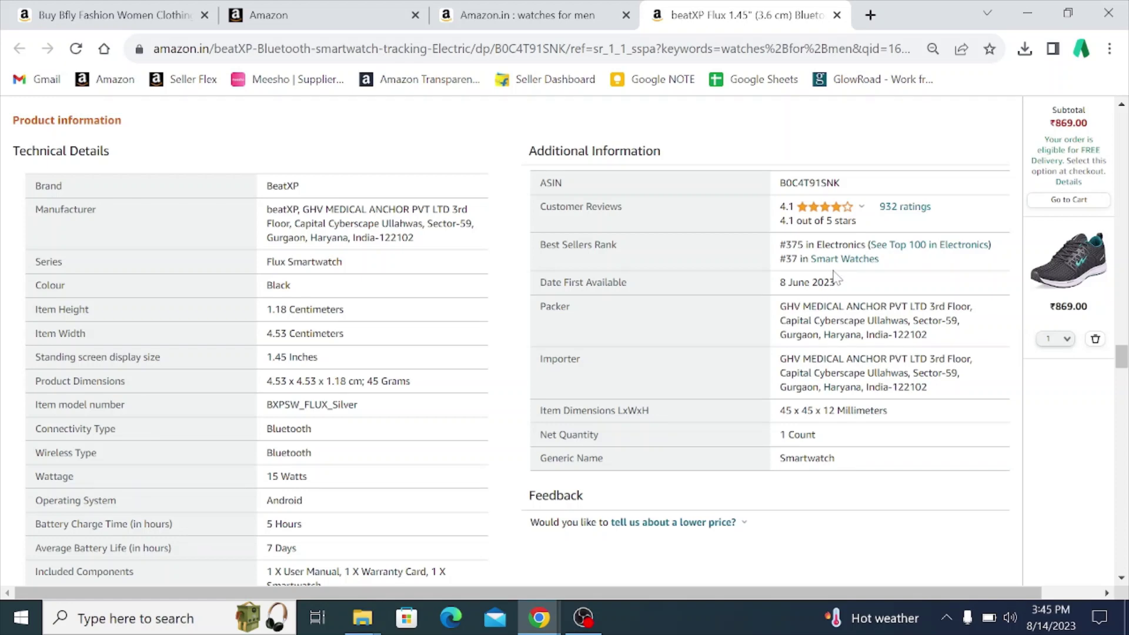
click(838, 15)
click(626, 15)
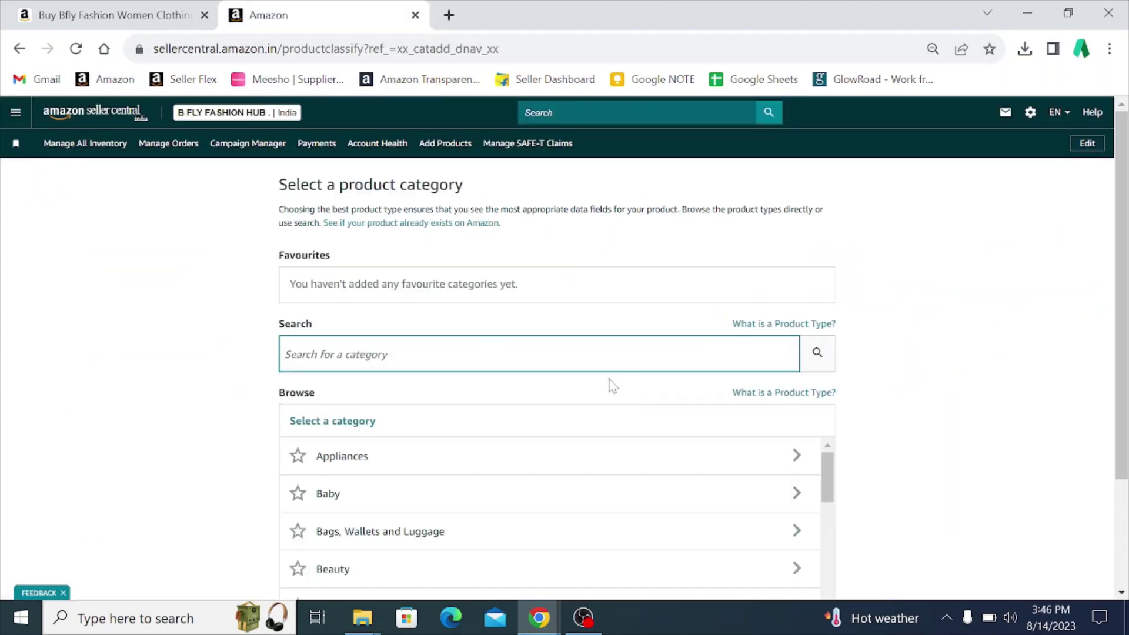
Search the product categories for "nightdress" and select Fashion > Women > Clothing > Sleep & Lounge Wear > Nighties & Nightdresses
text(ni)
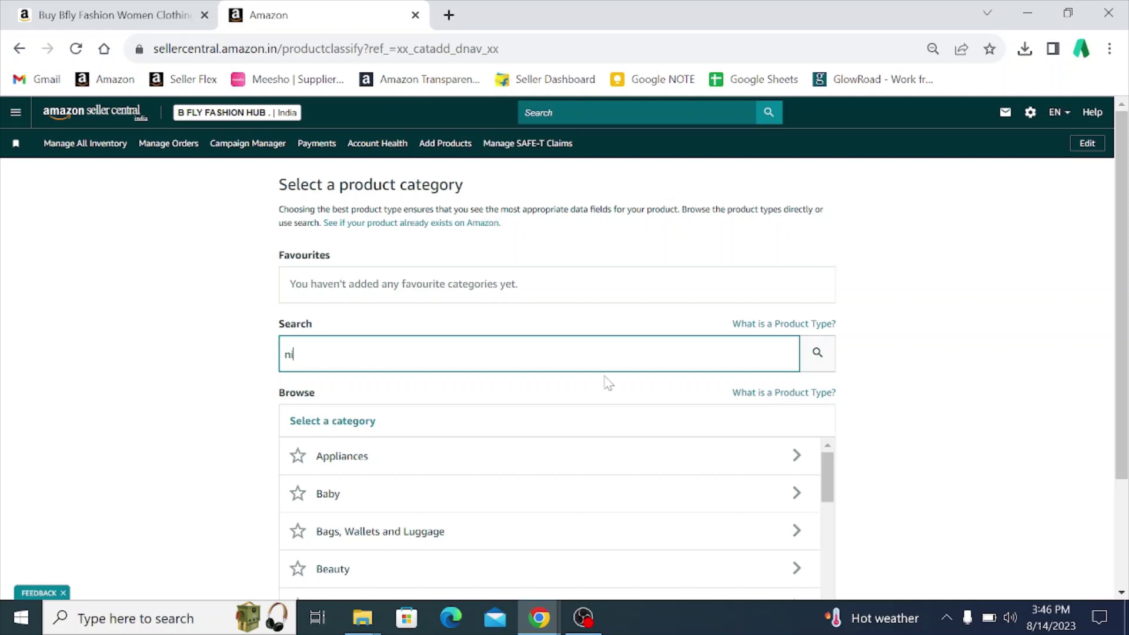
text(ghtdress)
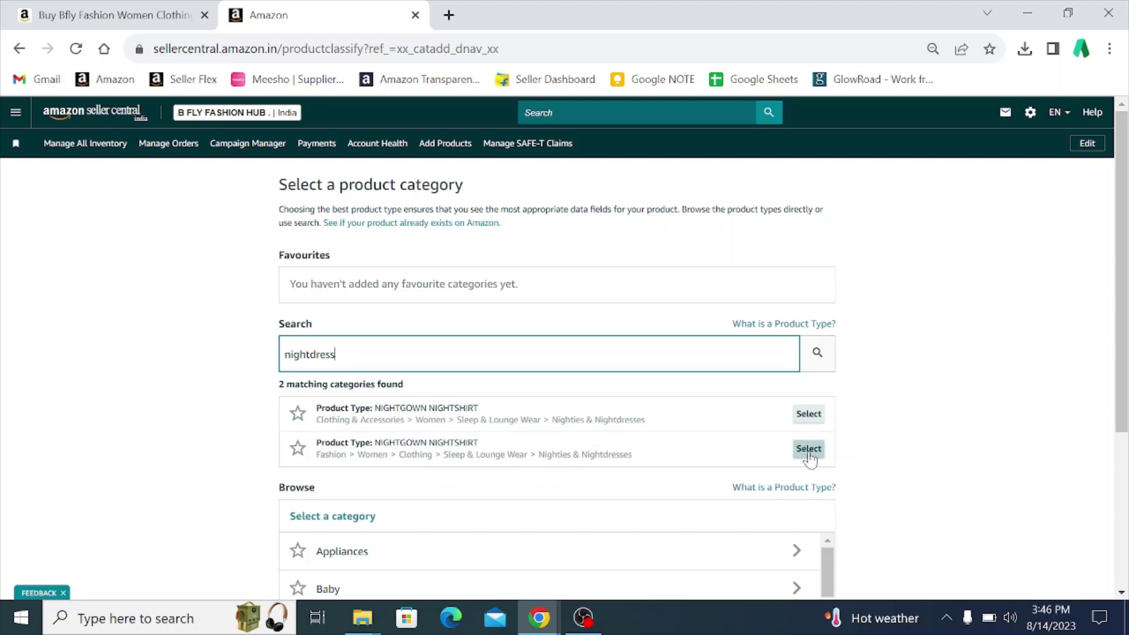
click(809, 454)
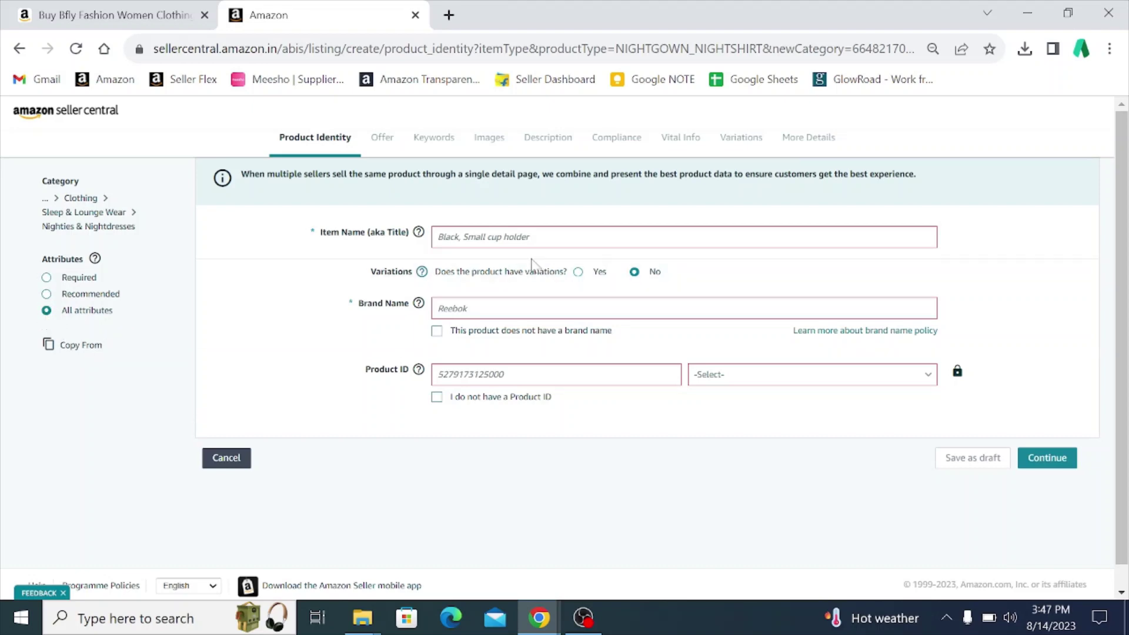
Enter "Bfly Fashion Women Night Dress Size -S Color - Pink" as the item name
click(471, 238)
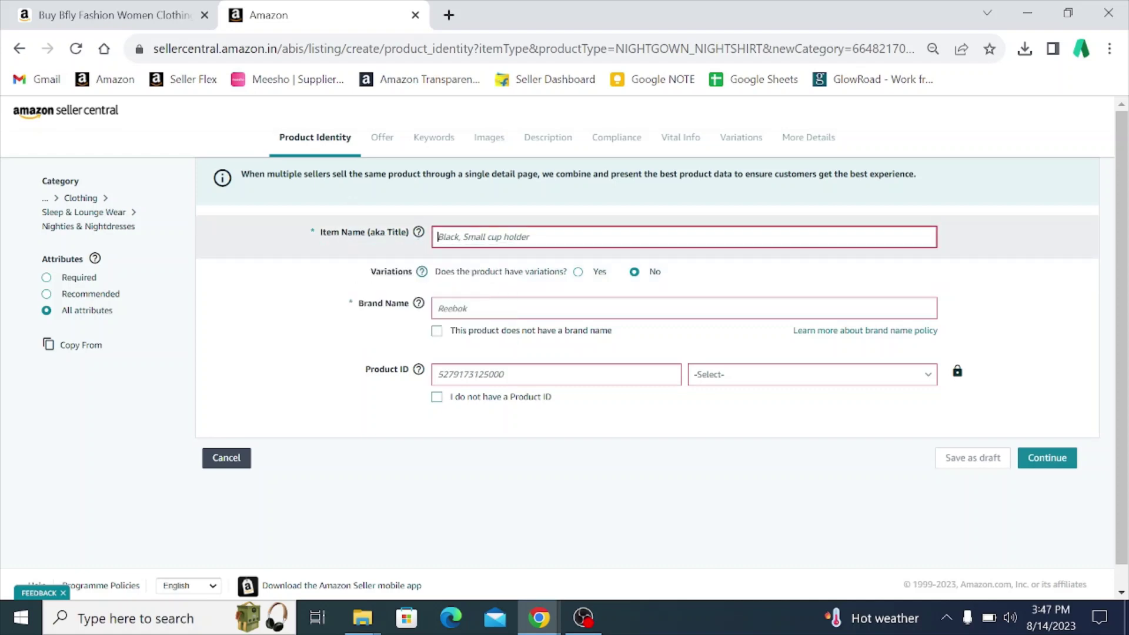
text(Bfly)
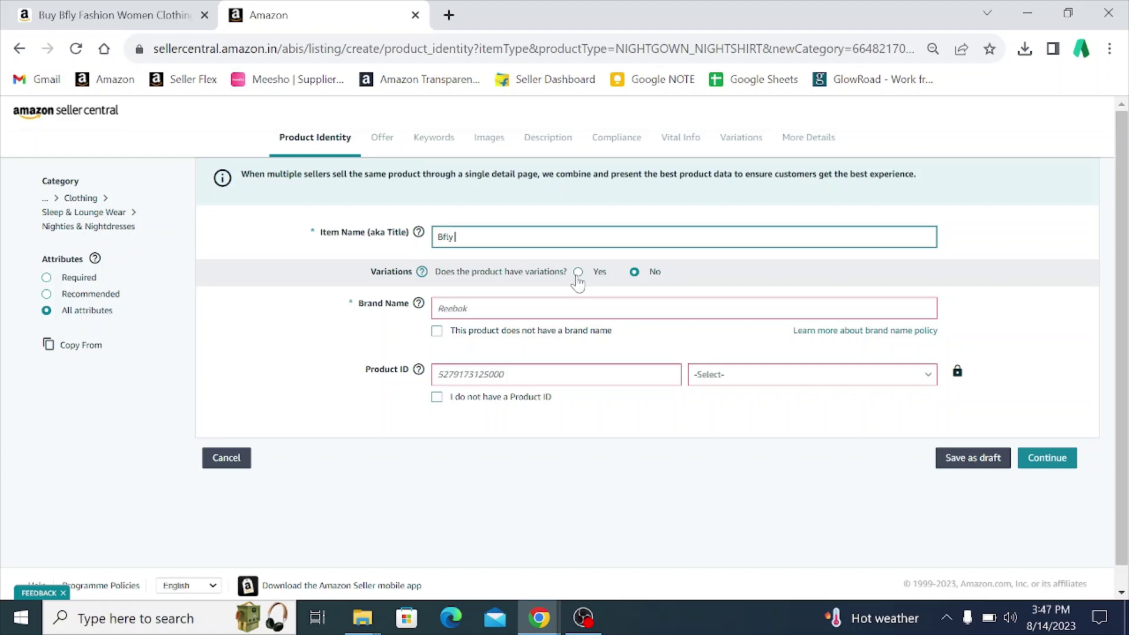
text( Fashion Women Night Dress)
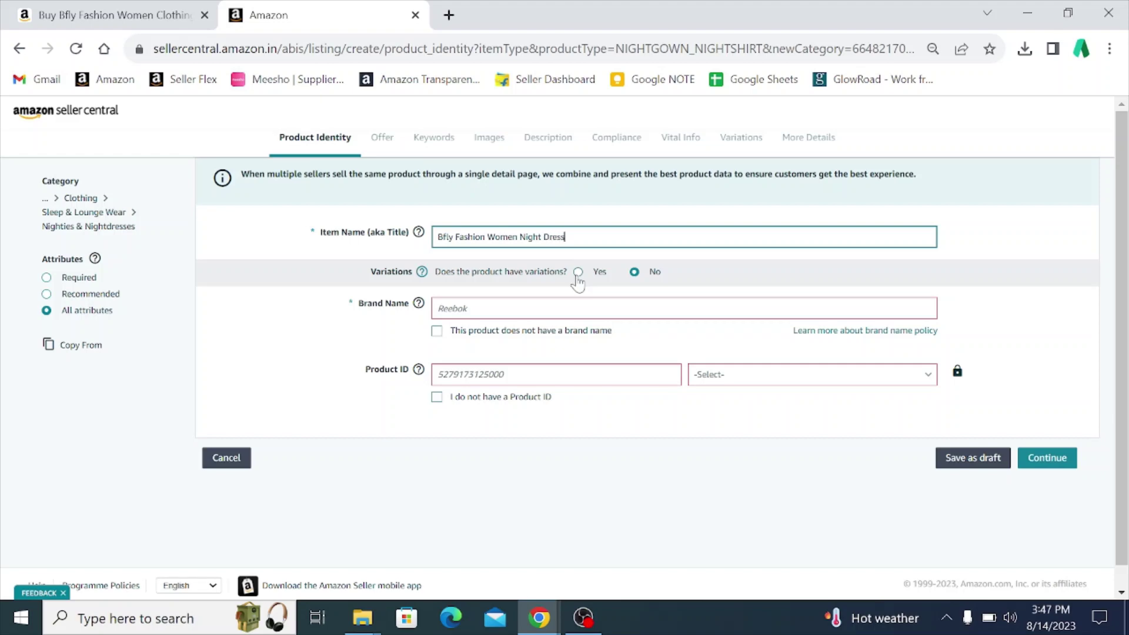
text( Size -S Color - Pink)
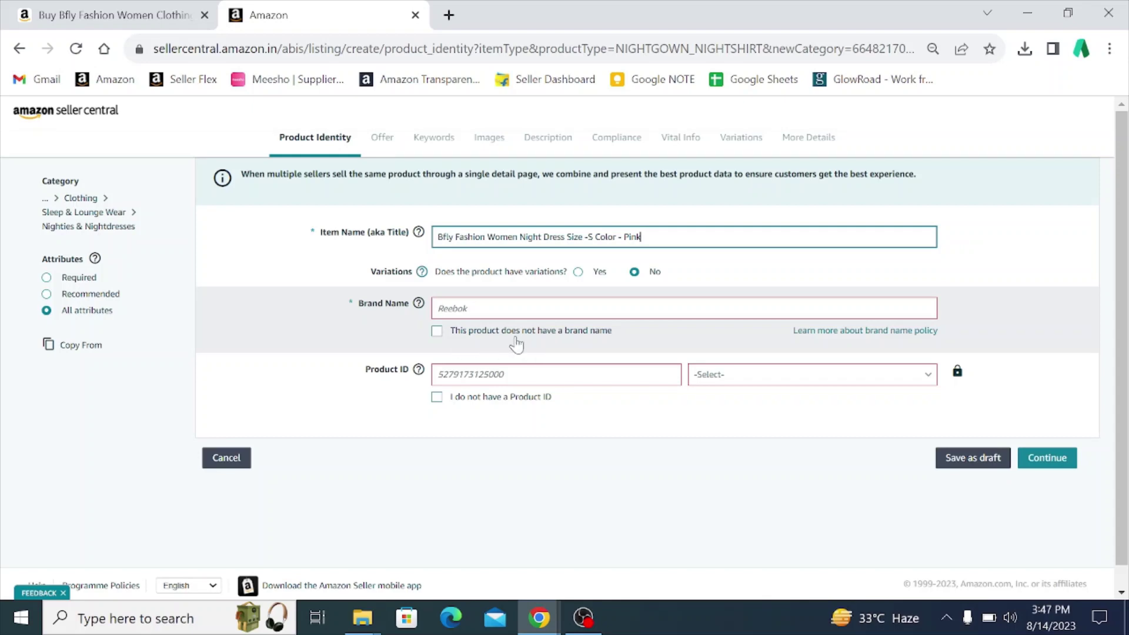
Mark the product as having no brand name and no Product ID, and continue to the remaining listing details
click(437, 333)
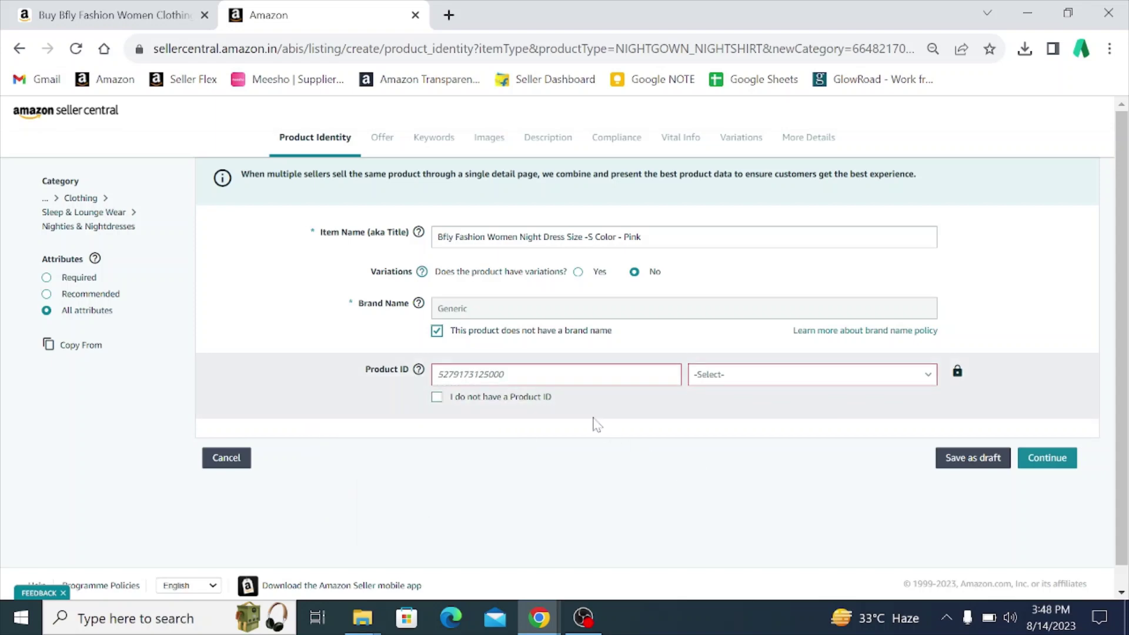
click(437, 397)
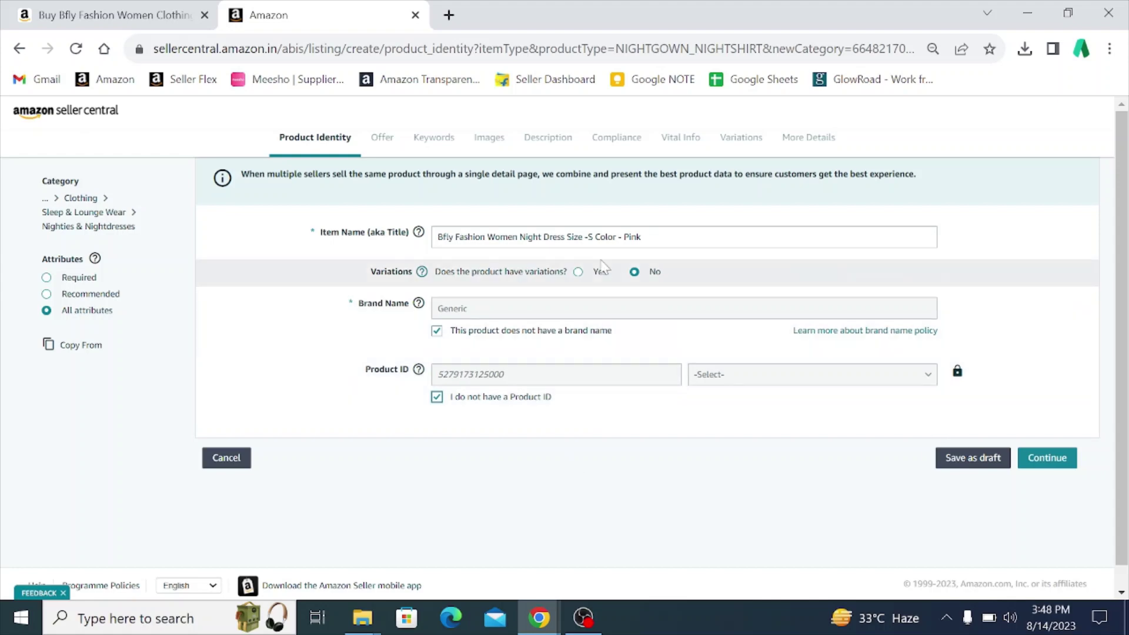
click(1048, 463)
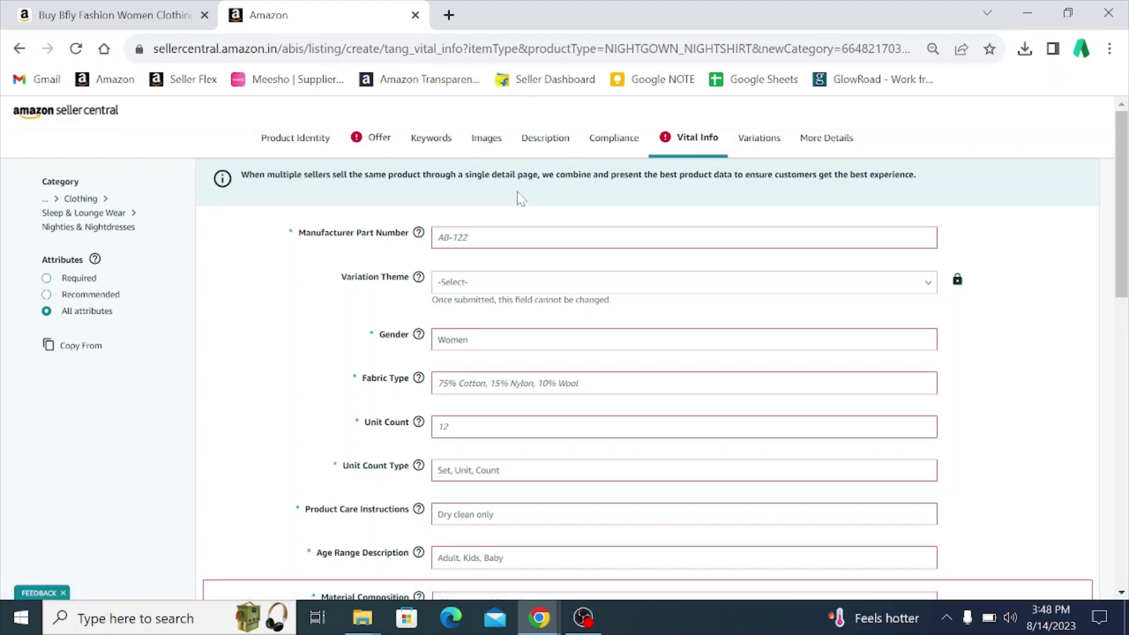
Go to the offer details and enter "Pat-2-BLK-" in the seller SKU
click(374, 141)
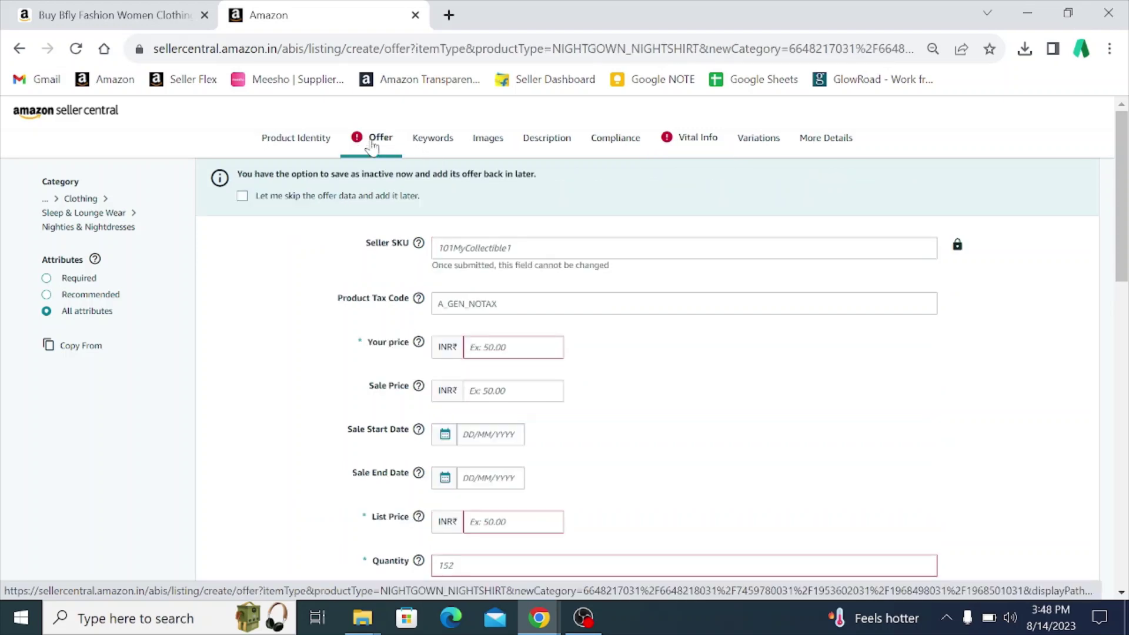
click(569, 246)
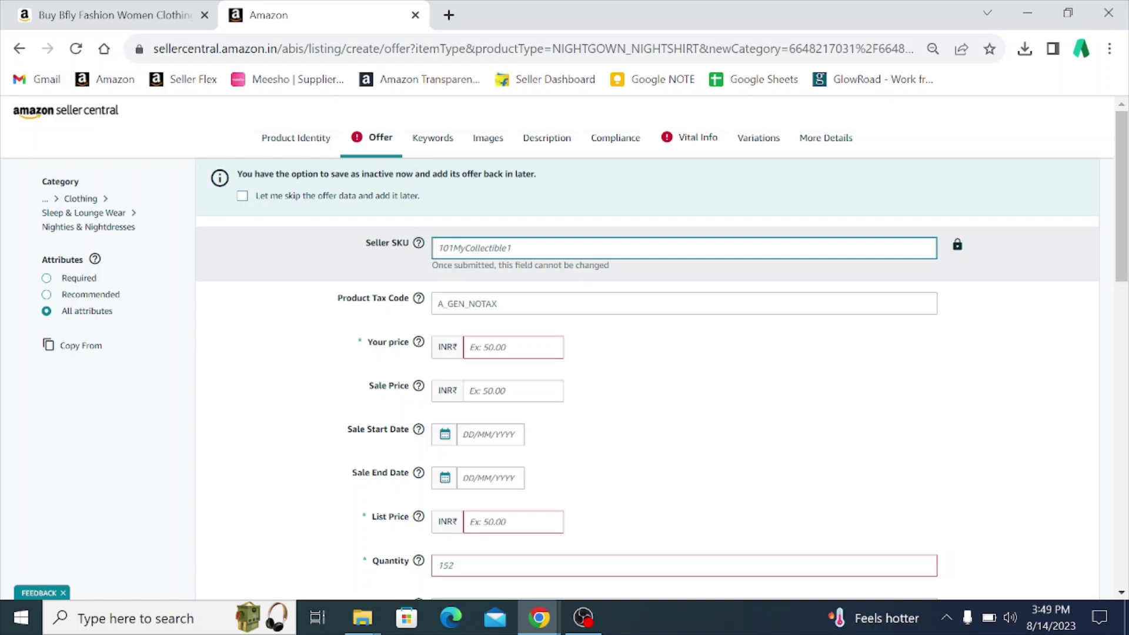
text(Pat-2-BLK-)
Check the colour and size in the item name, and change the seller SKU to "Pat-2-PNK-S"
click(280, 139)
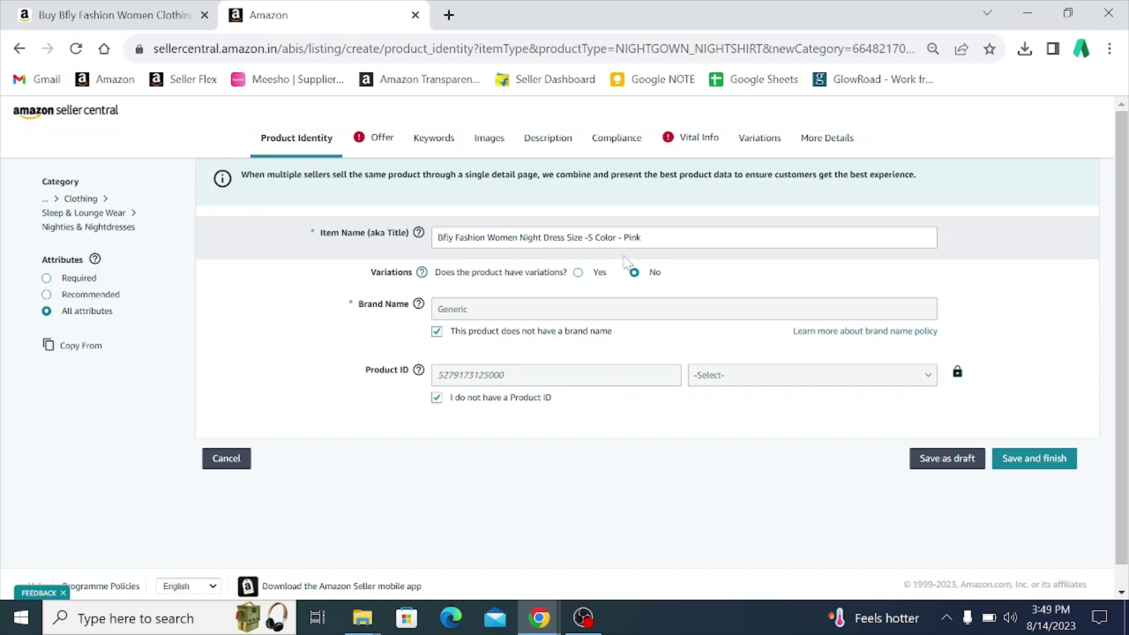
click(379, 139)
click(481, 248)
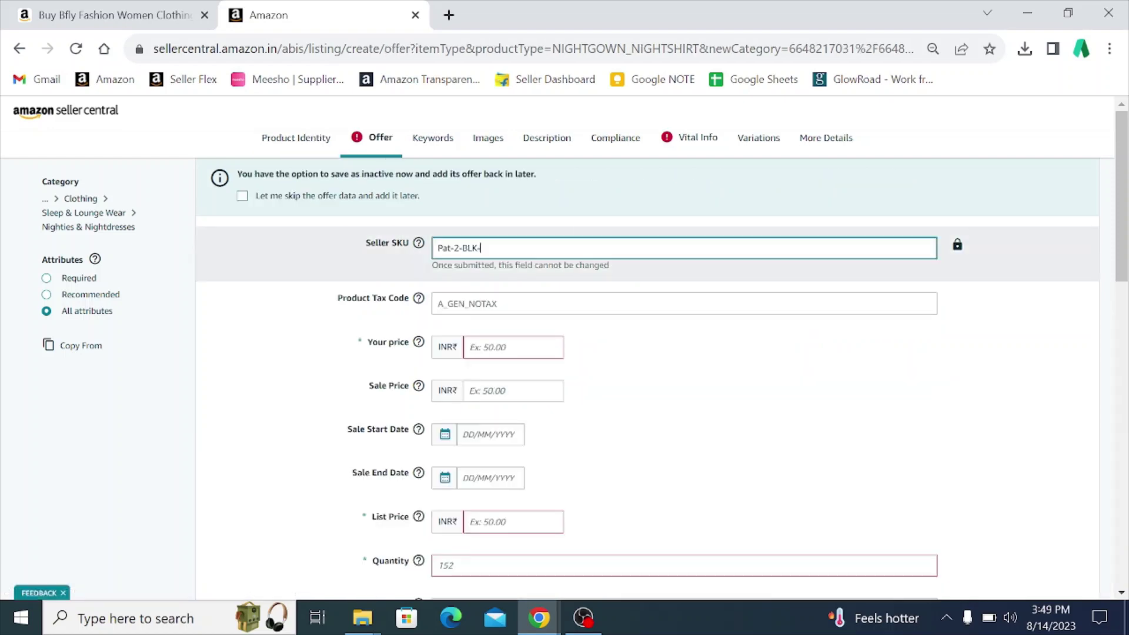
key(BackSpace)
key(BackSpace)
key(BackSpace)
key(BackSpace)
key(BackSpace)
key(BackSpace)
text(2-PNK-S)
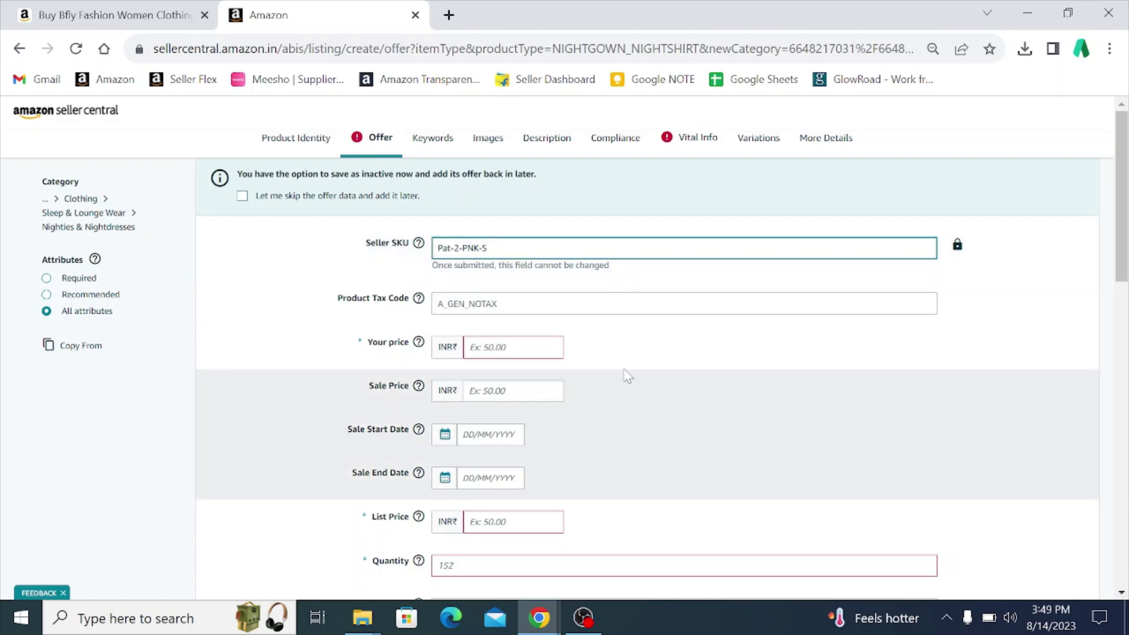
Set the product tax code to A_GEN_SUPERREDUCED
click(619, 360)
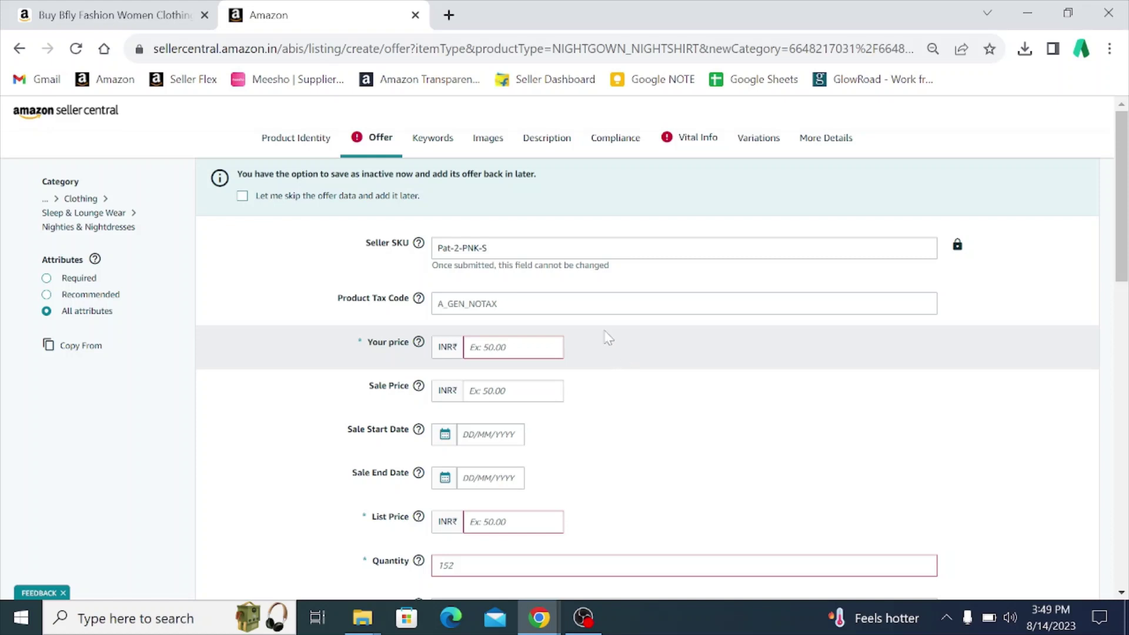
mouse_move(509, 308)
click(527, 306)
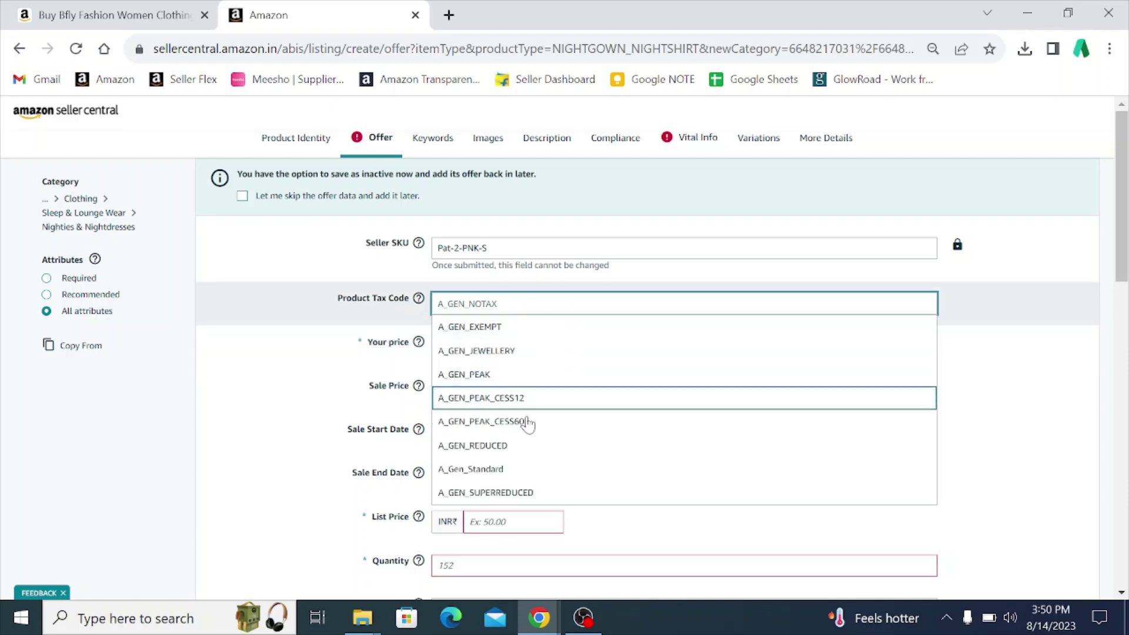
click(505, 495)
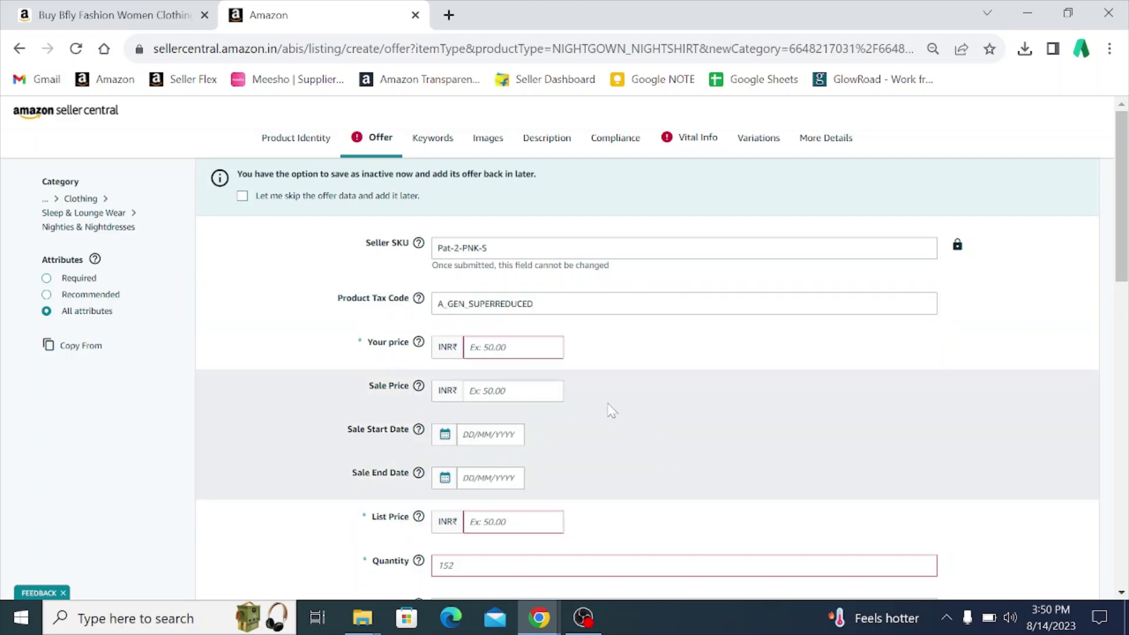
Enter 349 INR as your price for the item
key(Tab)
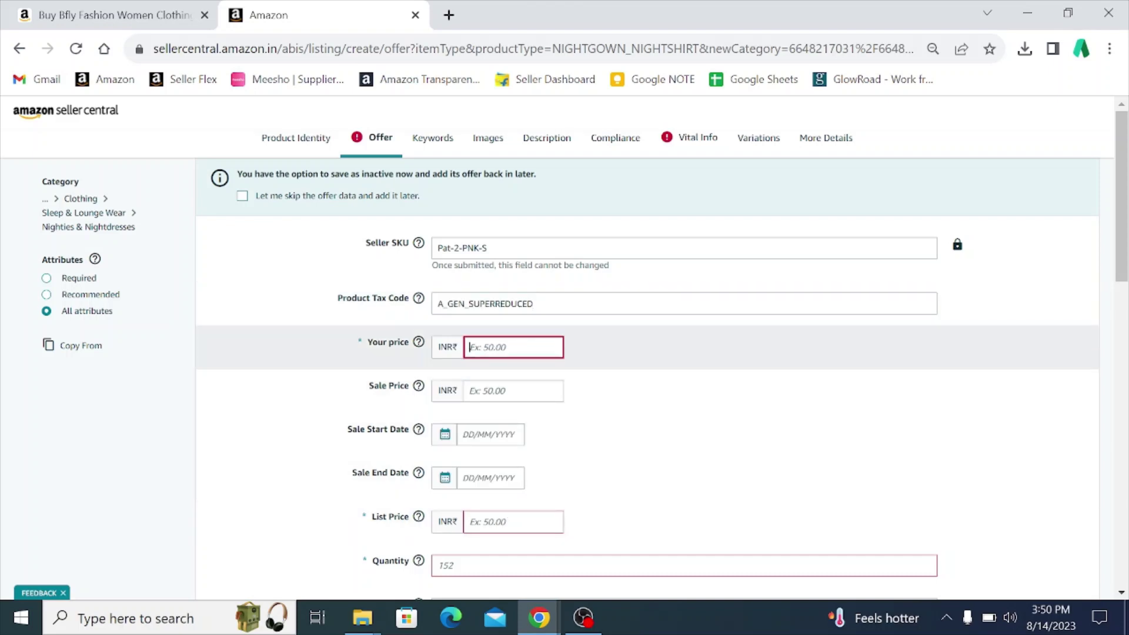
text(349)
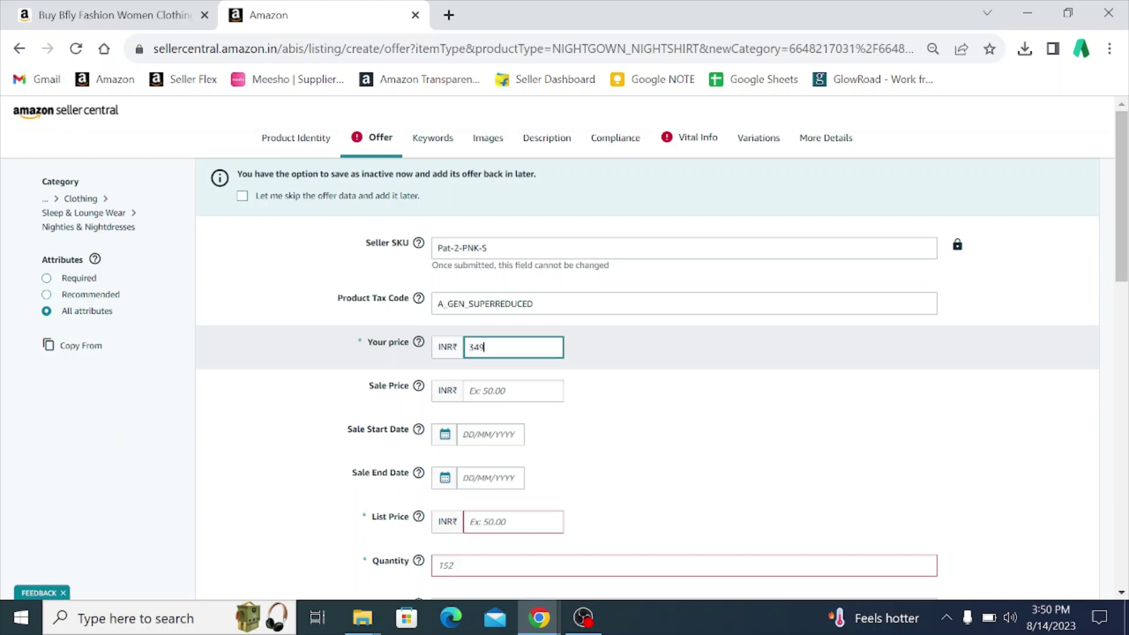
key(Tab)
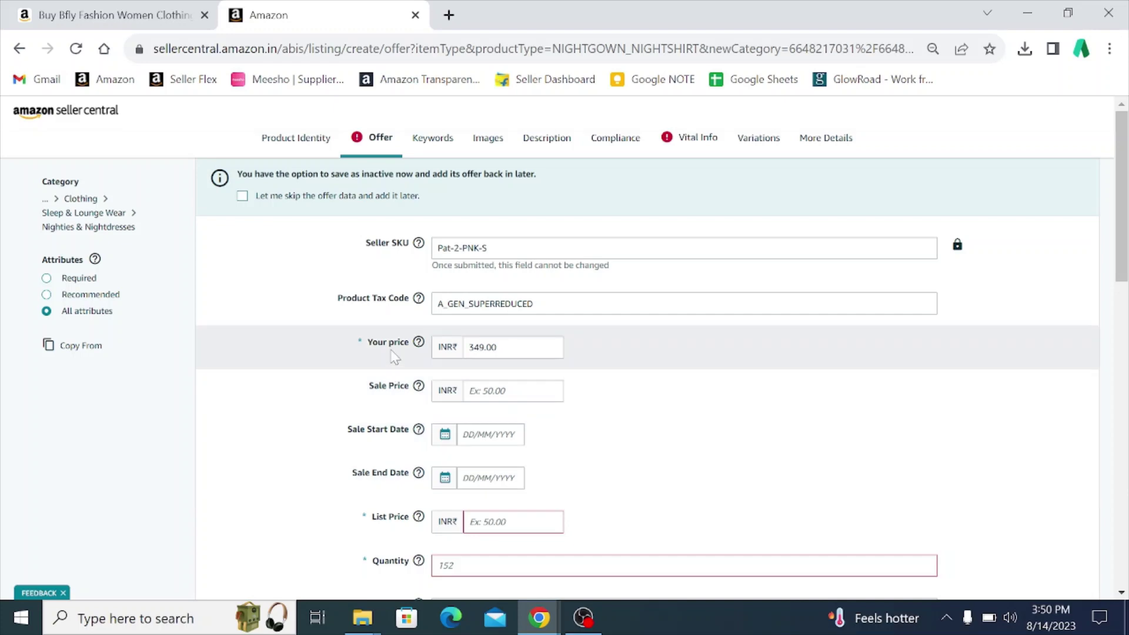
click(473, 351)
click(368, 411)
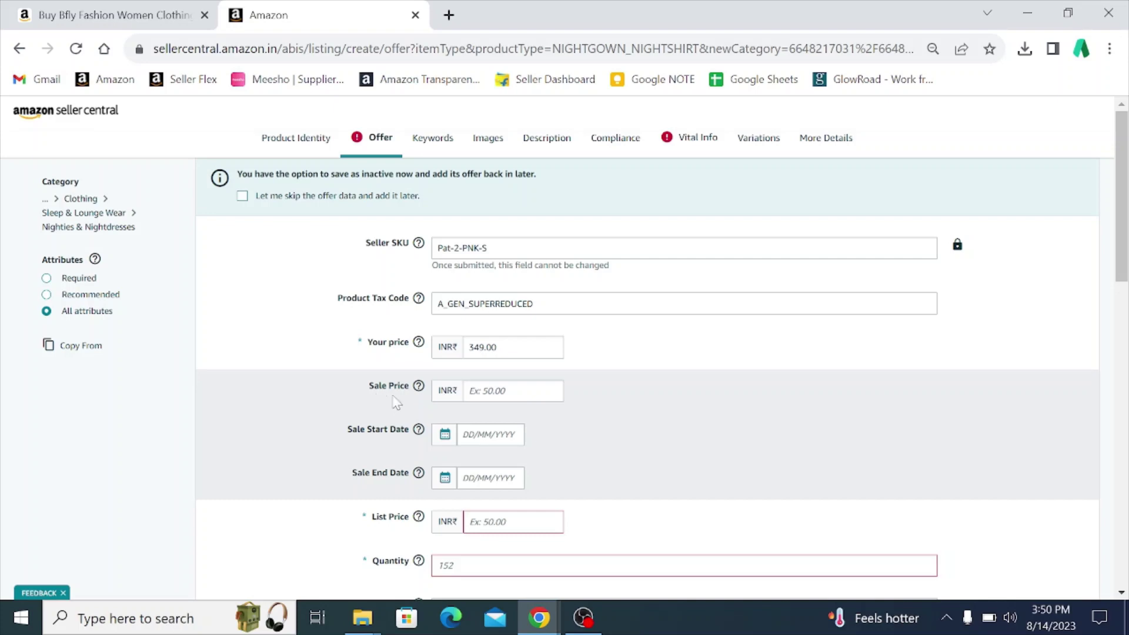
Leave the sale price and sale dates empty, and enter 349 INR as the list price
mouse_move(418, 386)
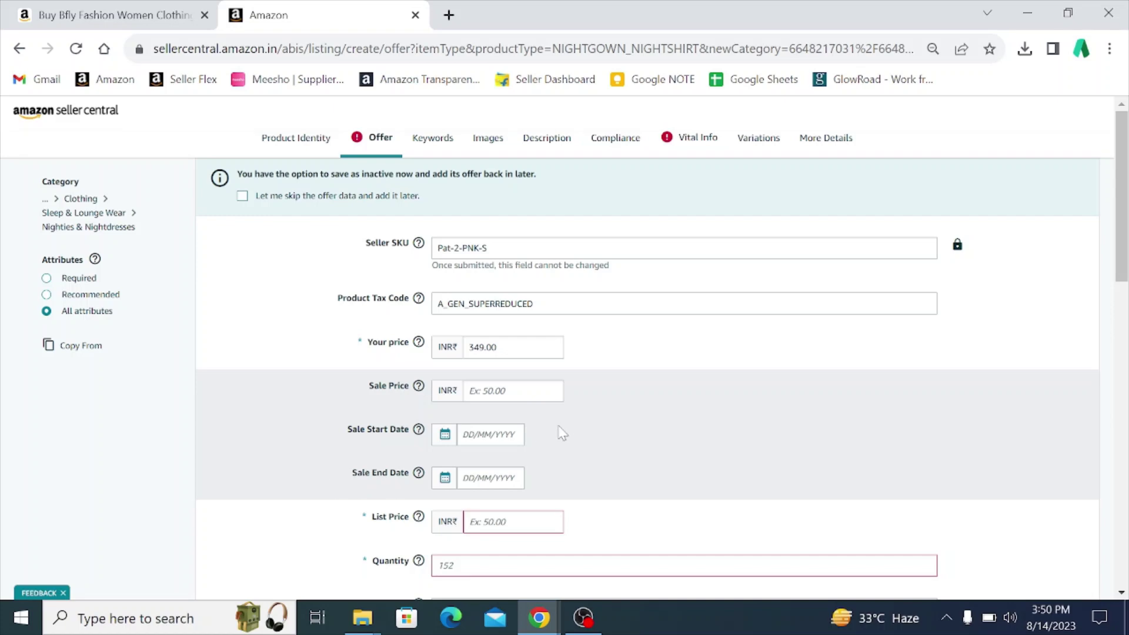
scroll(817, 355, down, 3)
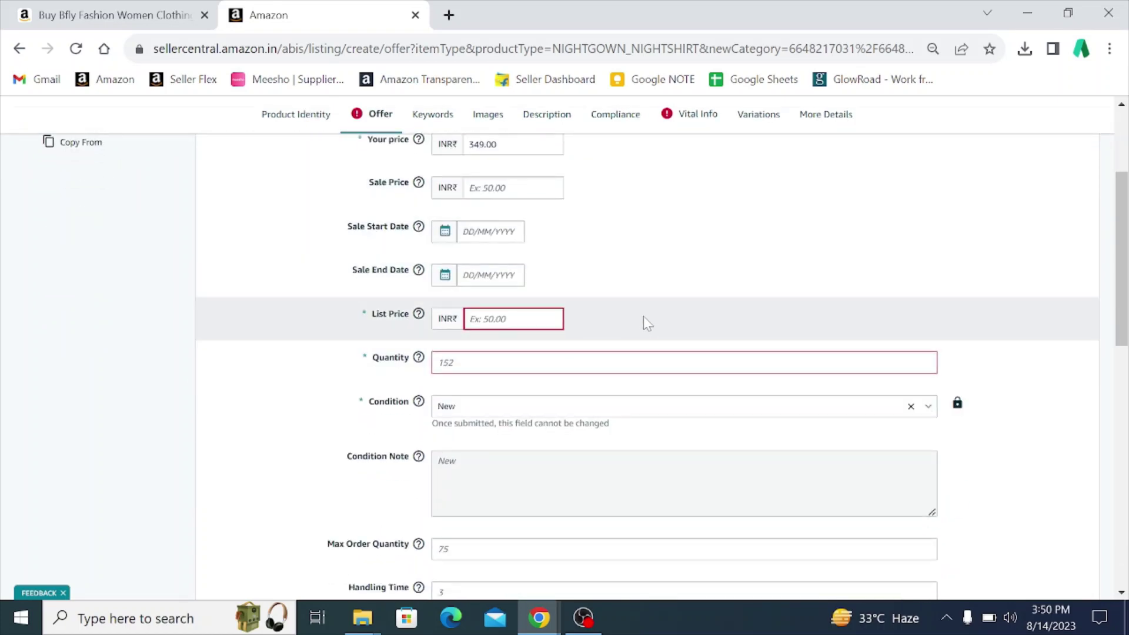
scroll(644, 317, up, 1)
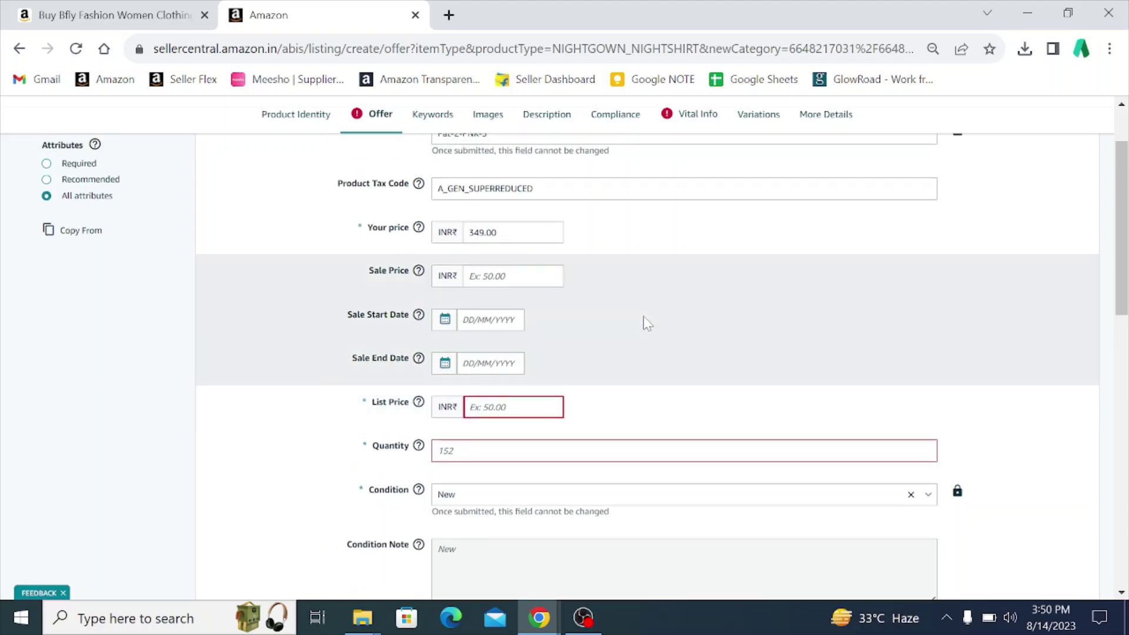
text(349)
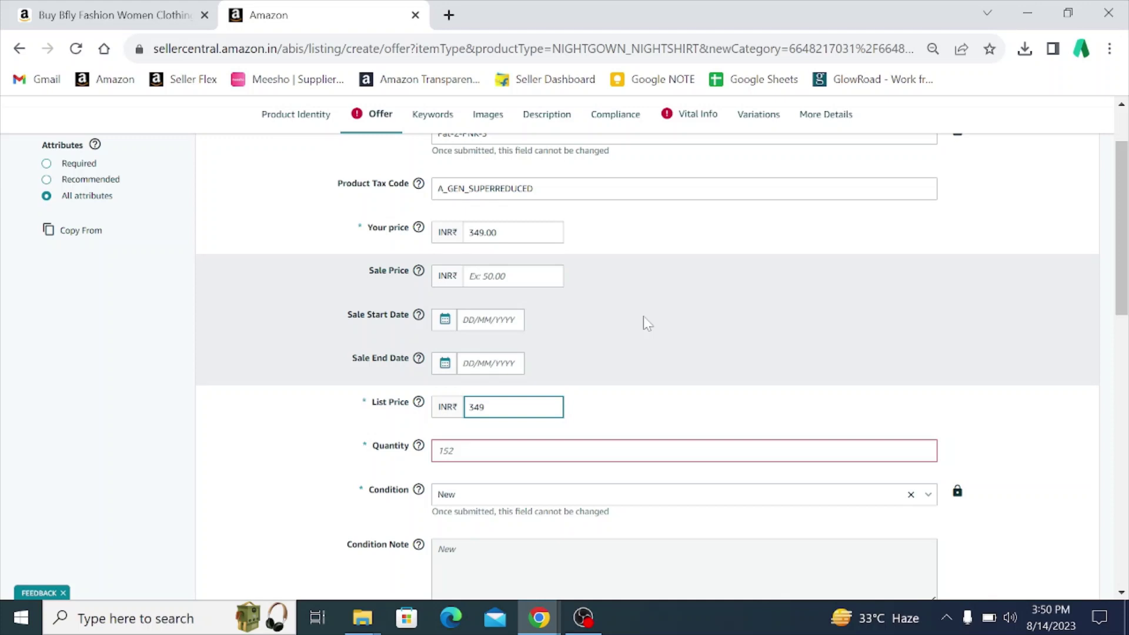
click(643, 324)
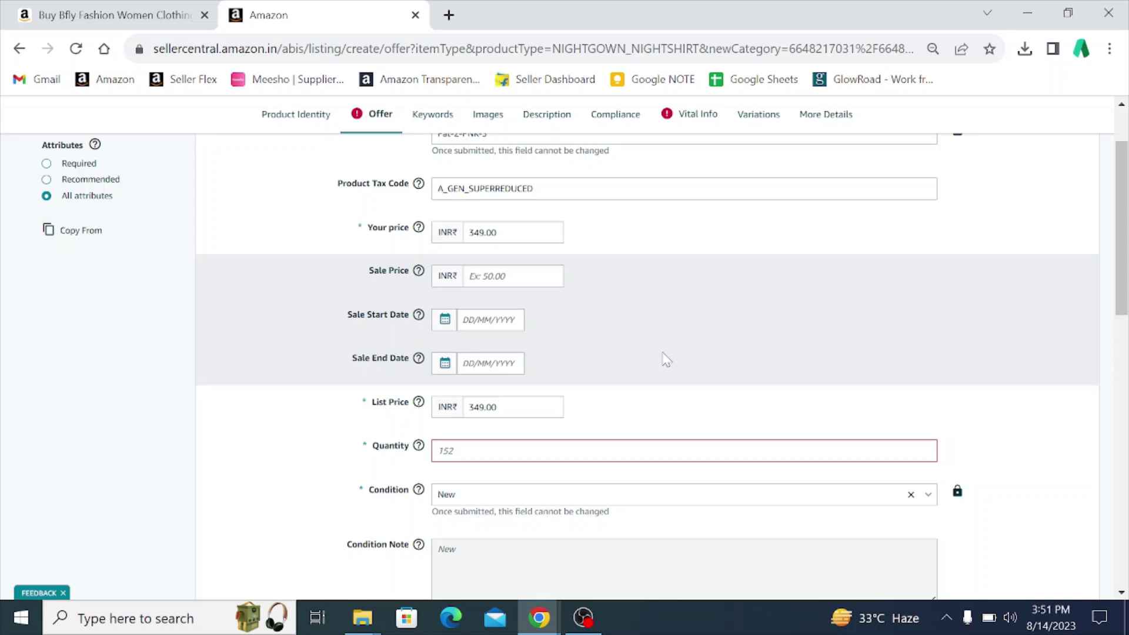
Set the available quantity of the item to 50
click(735, 450)
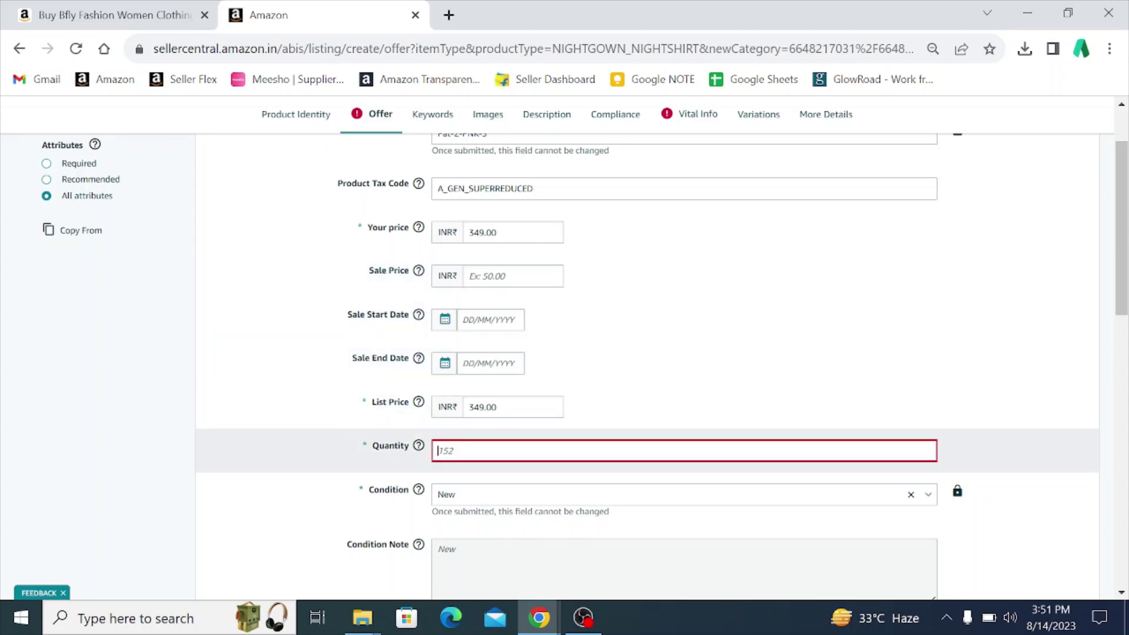
text(5)
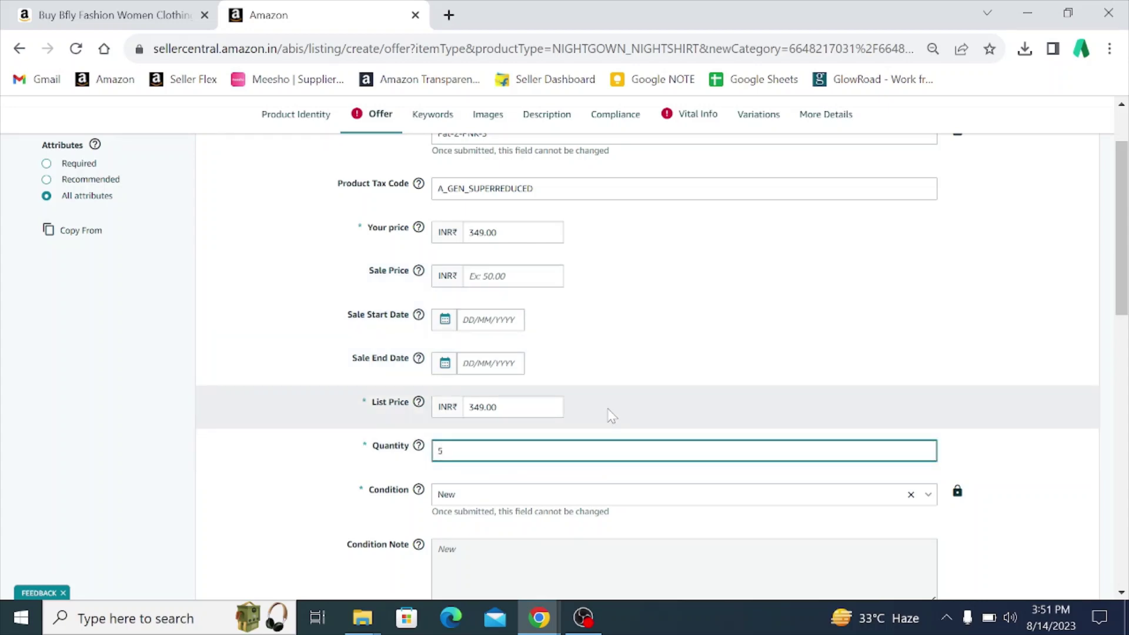
text(0)
click(611, 416)
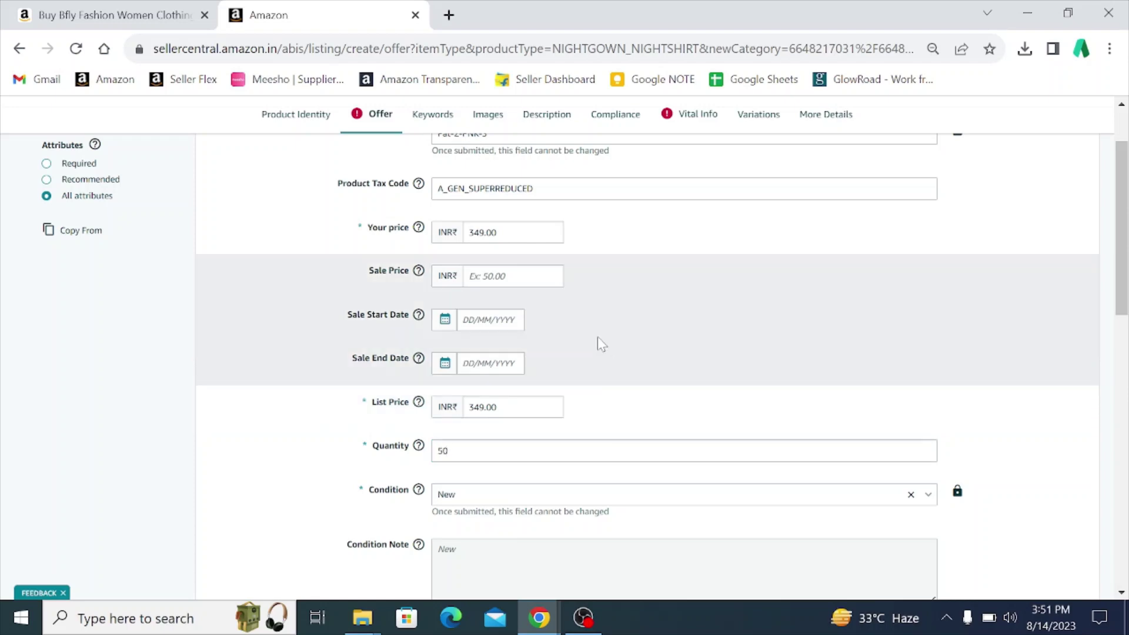
Choose New as the condition of the item
scroll(588, 377, down, 3)
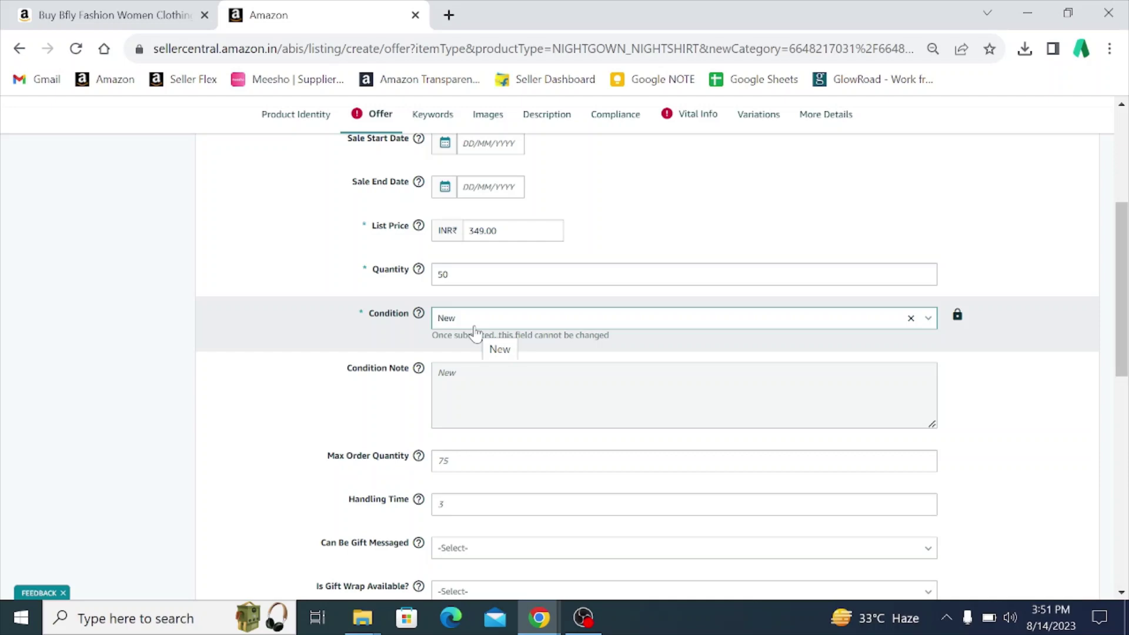
click(475, 329)
click(637, 233)
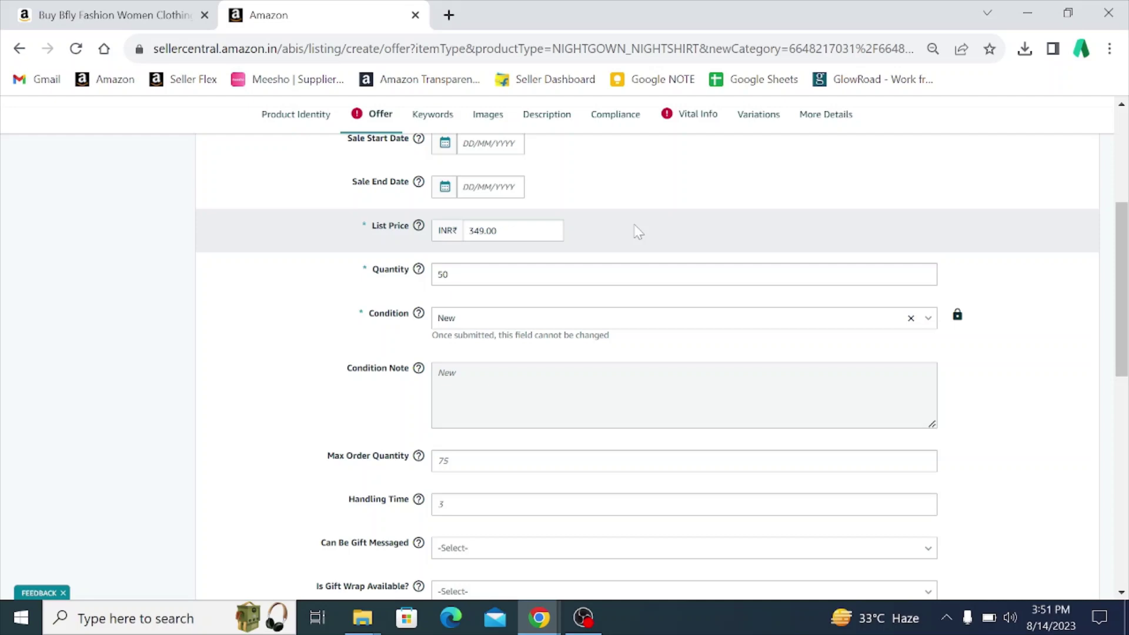
click(483, 325)
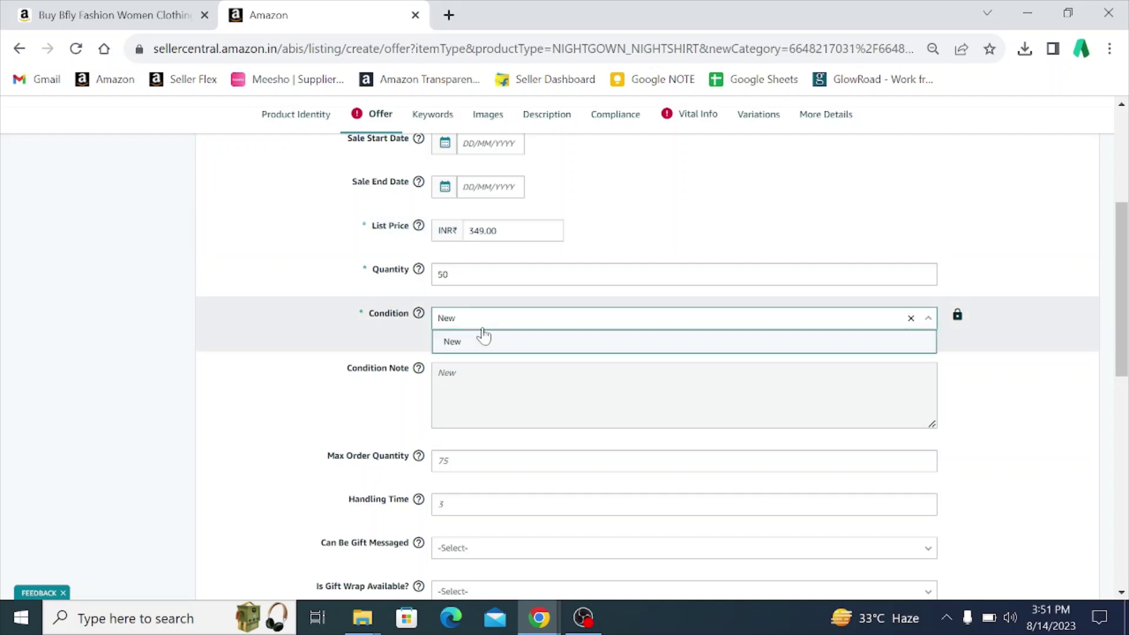
click(483, 344)
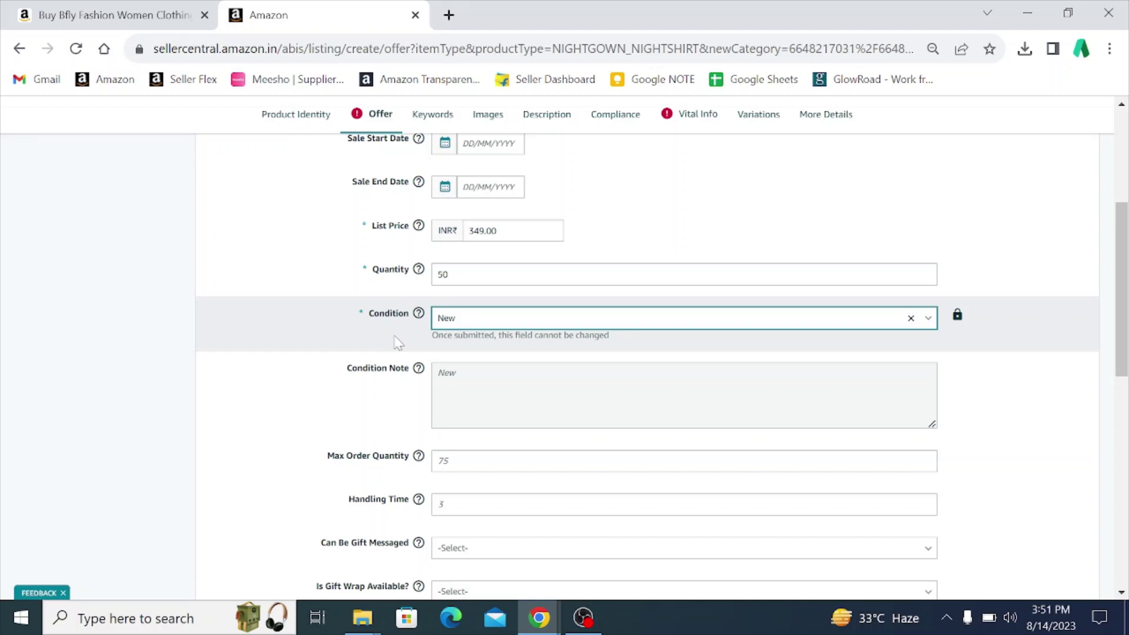
Set the max order quantity to 5 and the handling time to 1
scroll(646, 353, down, 1)
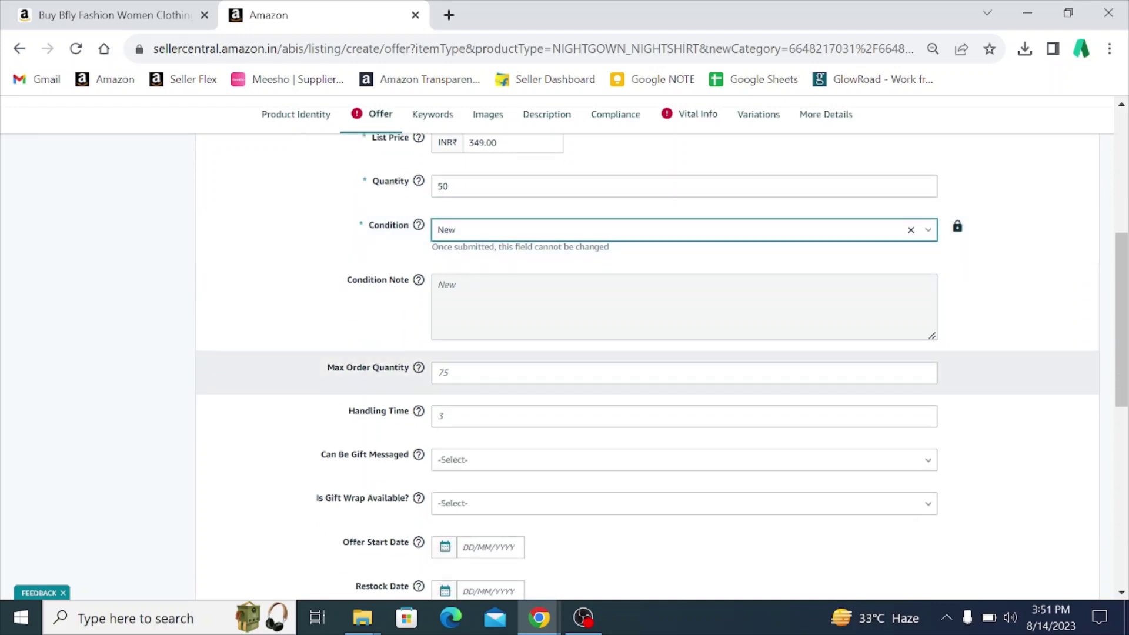
click(438, 372)
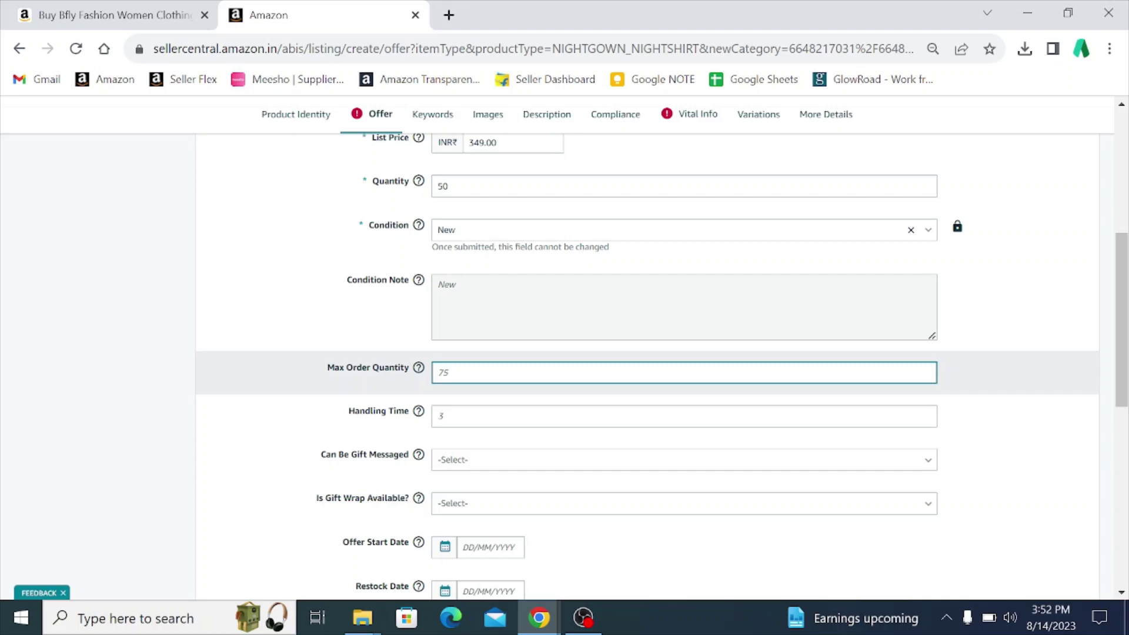
text(5)
click(444, 396)
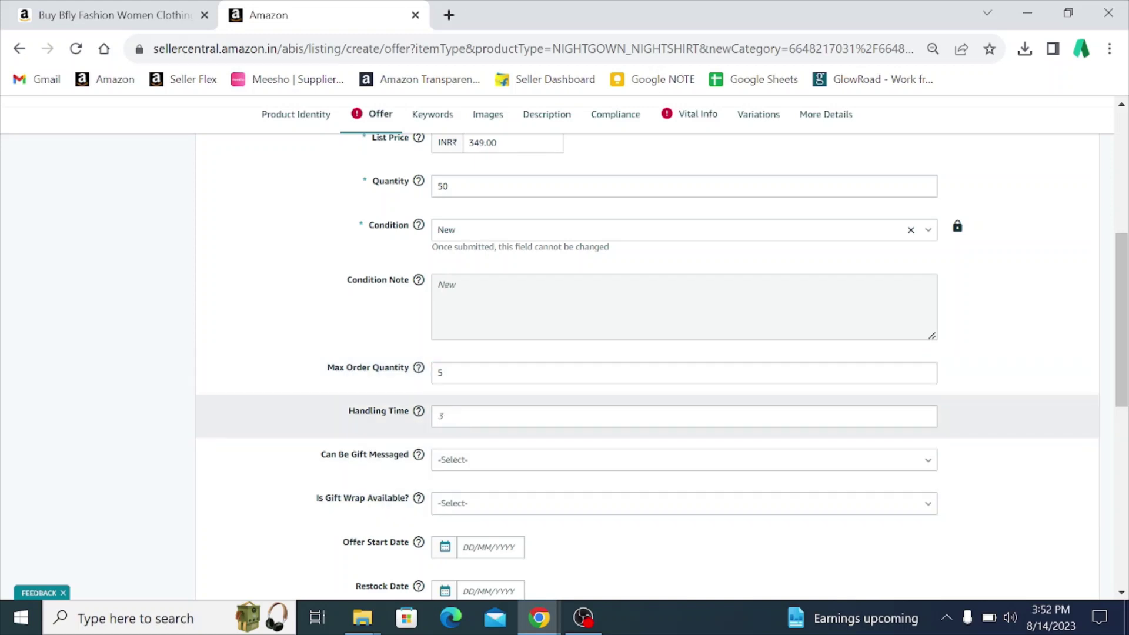
click(441, 415)
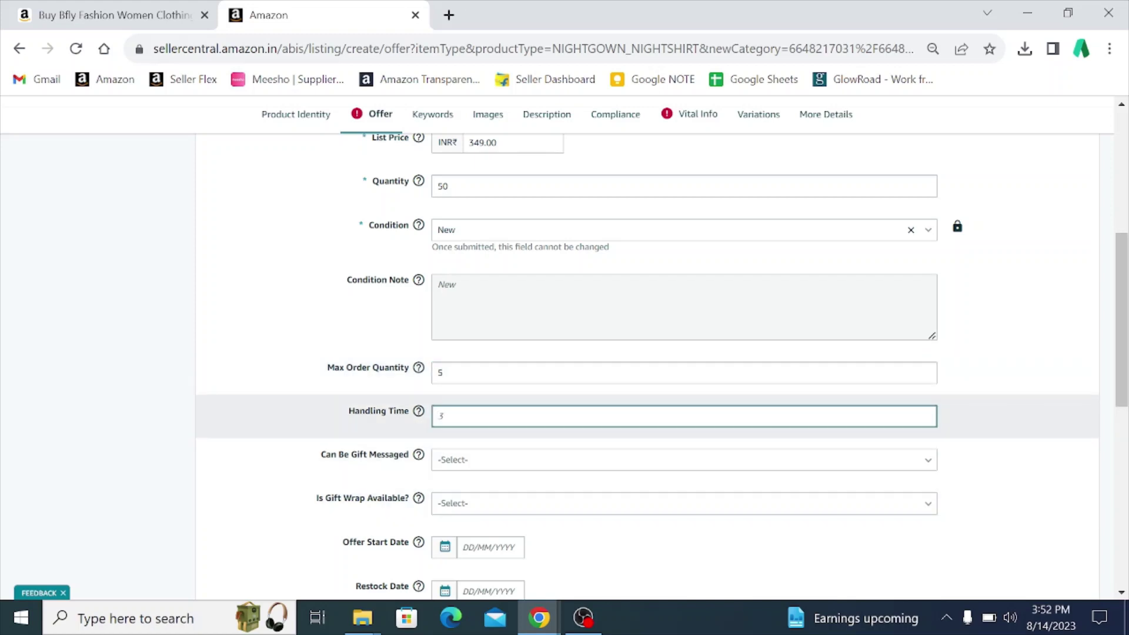
text(1)
scroll(280, 406, down, 1)
click(309, 395)
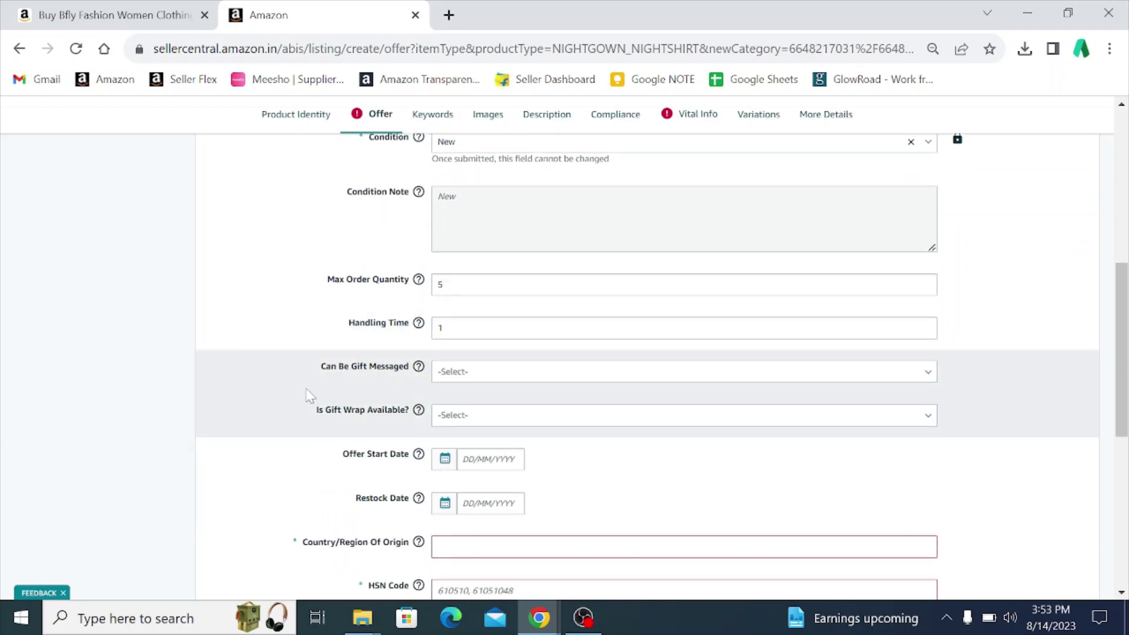
Choose India as the country/region of origin and enter 6108 as the HSN code
mouse_move(423, 421)
scroll(534, 432, down, 1)
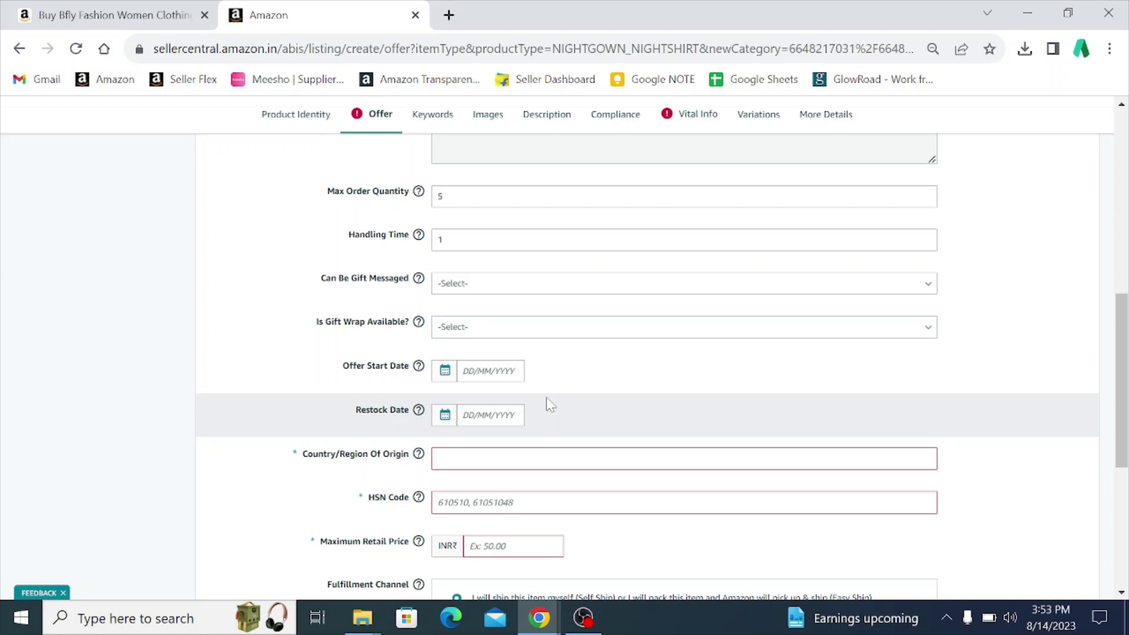
scroll(546, 398, down, 1)
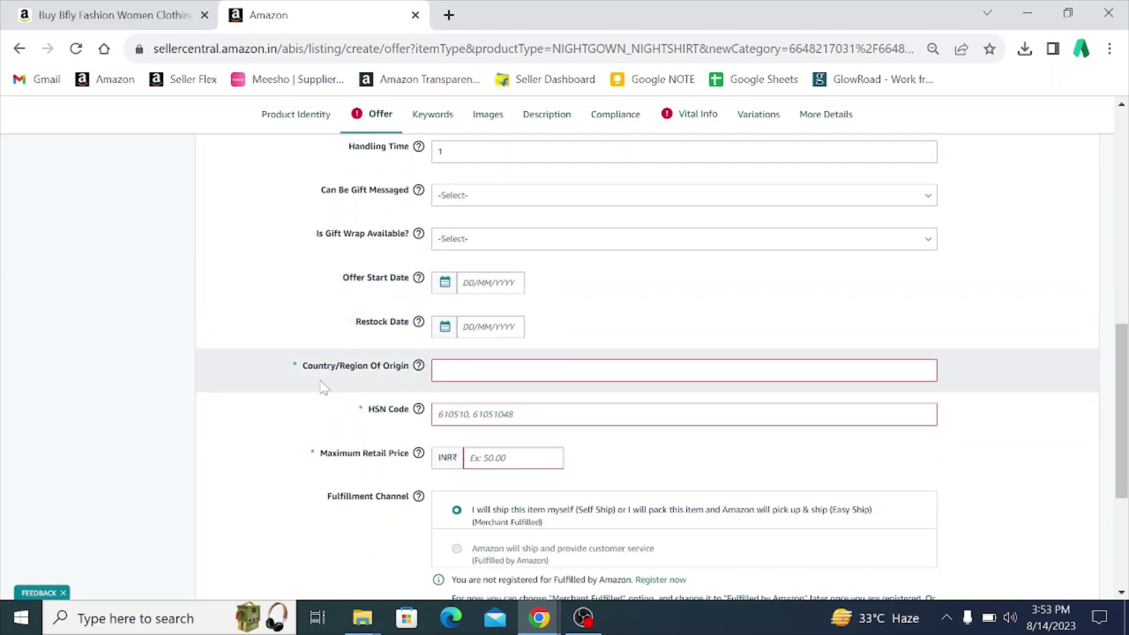
click(438, 378)
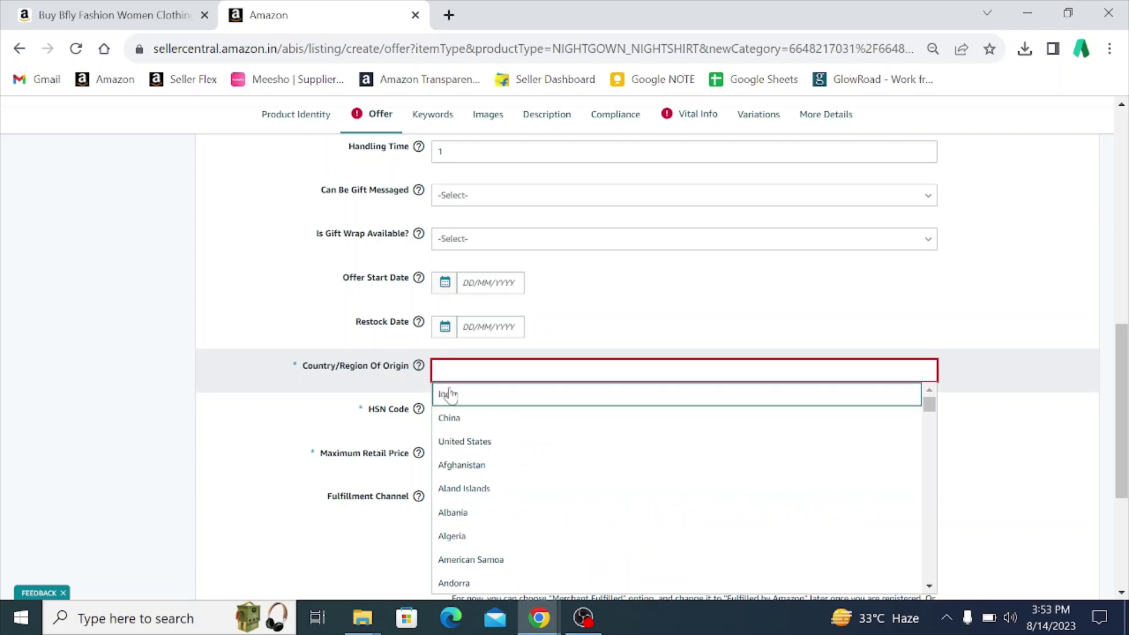
click(450, 395)
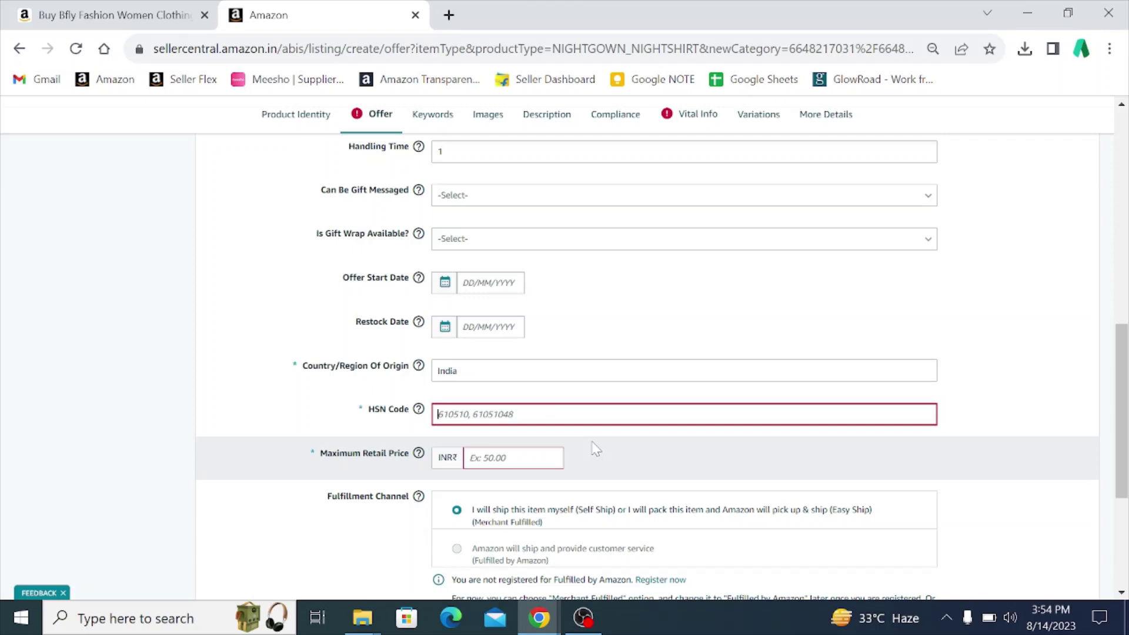
text(6108)
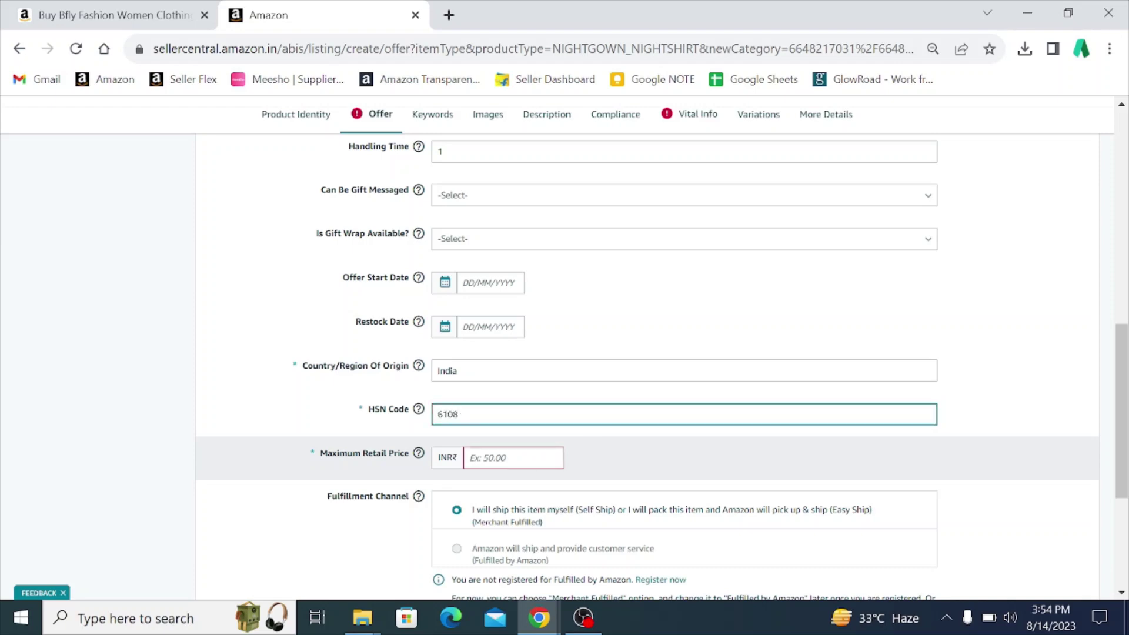
key(Tab)
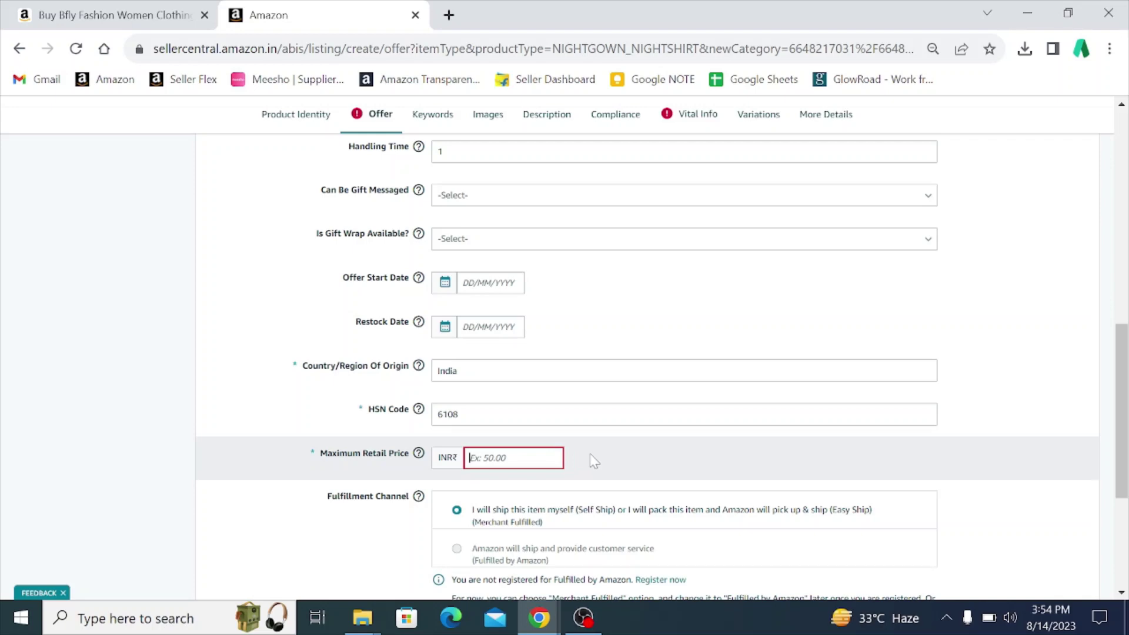
Enter 999 INR as the maximum retail price and review the completed offer details
scroll(594, 461, up, 10)
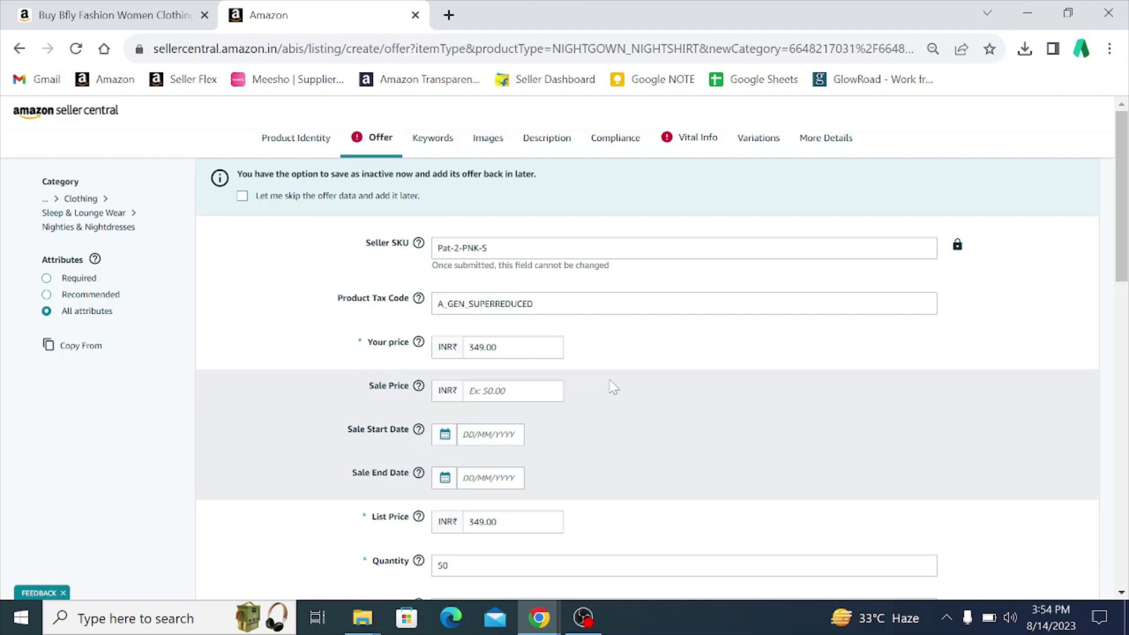
scroll(613, 386, down, 10)
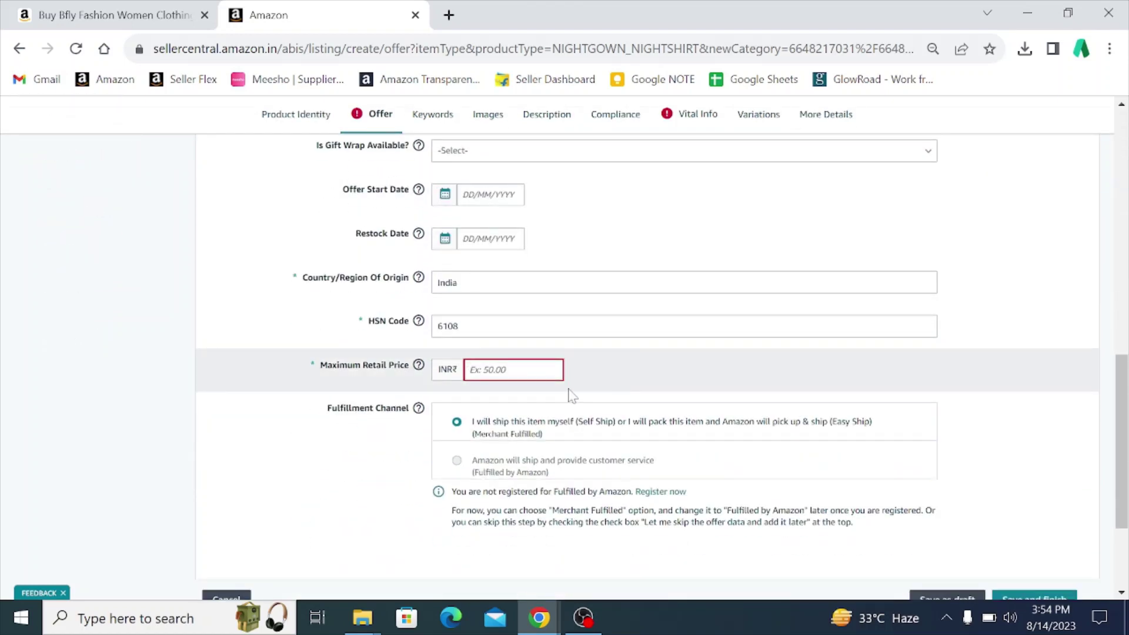
text(999)
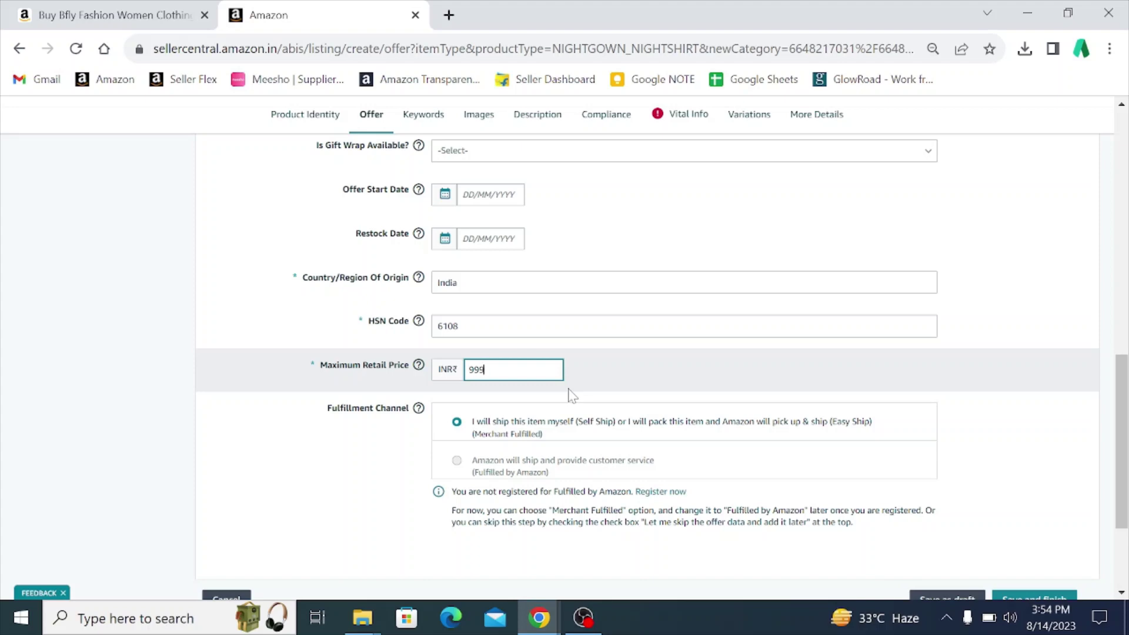
click(578, 390)
scroll(559, 426, up, 2)
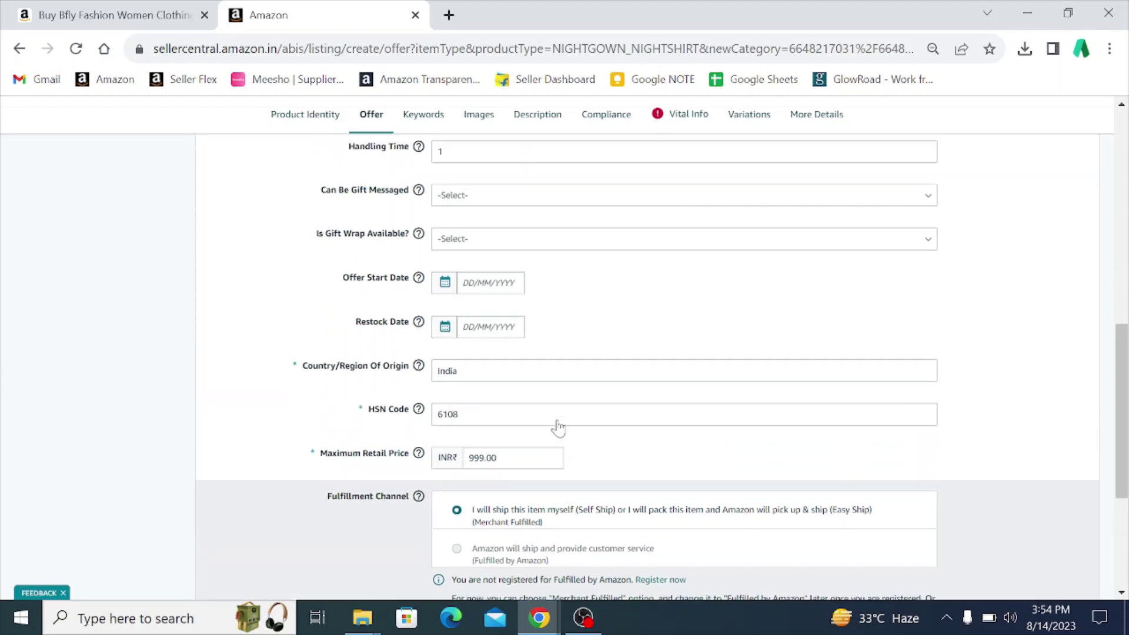
scroll(556, 419, up, 10)
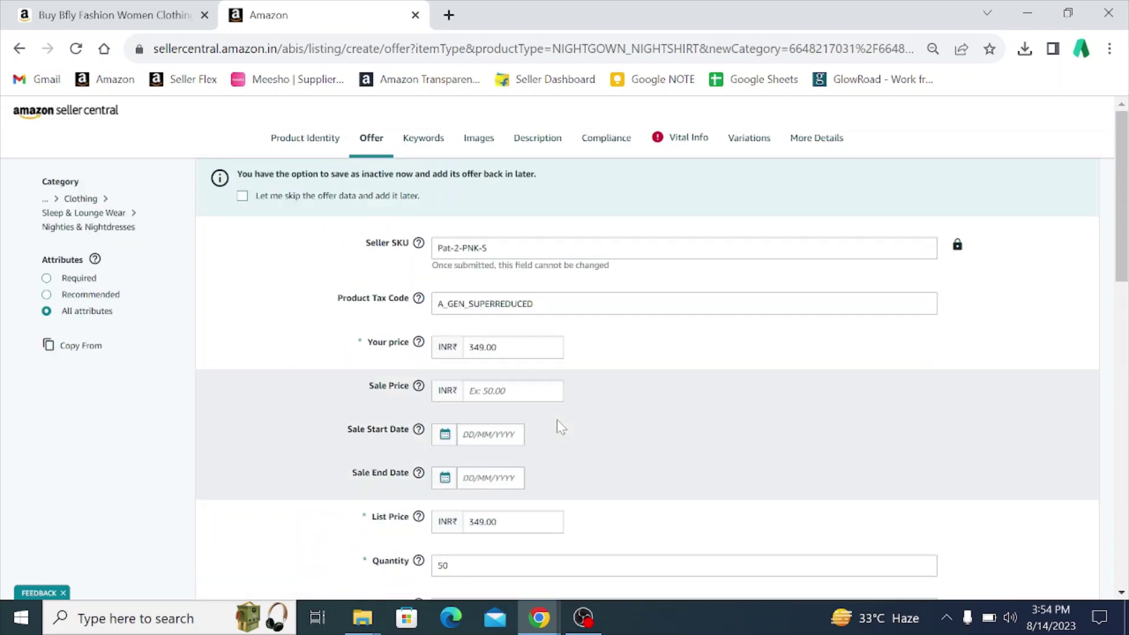
Check the offer fields once more and go to the listing's Keywords section
scroll(544, 353, down, 8)
scroll(545, 353, down, 5)
scroll(545, 353, up, 8)
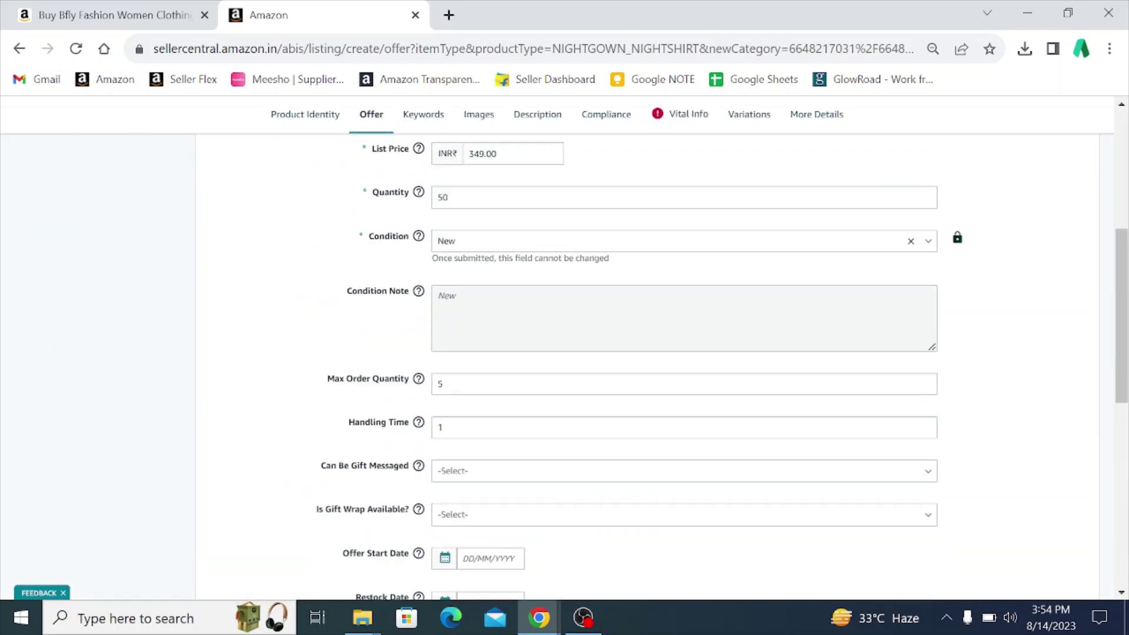
click(418, 119)
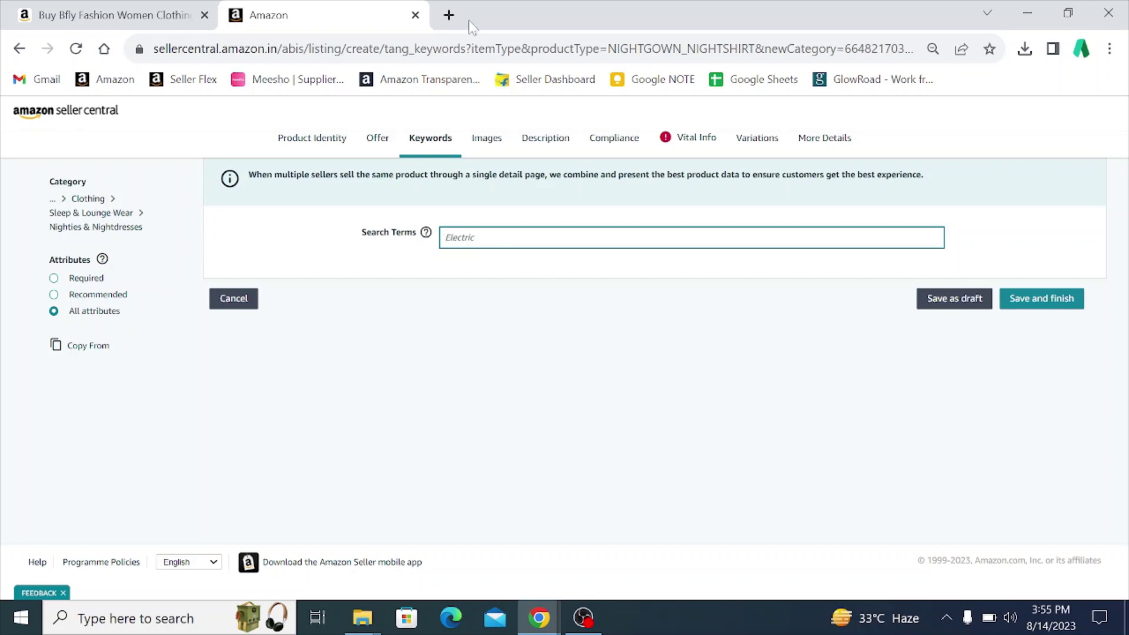
Open amazon.in in a new browser tab and look up the search suggestions for "spoon"
click(172, 14)
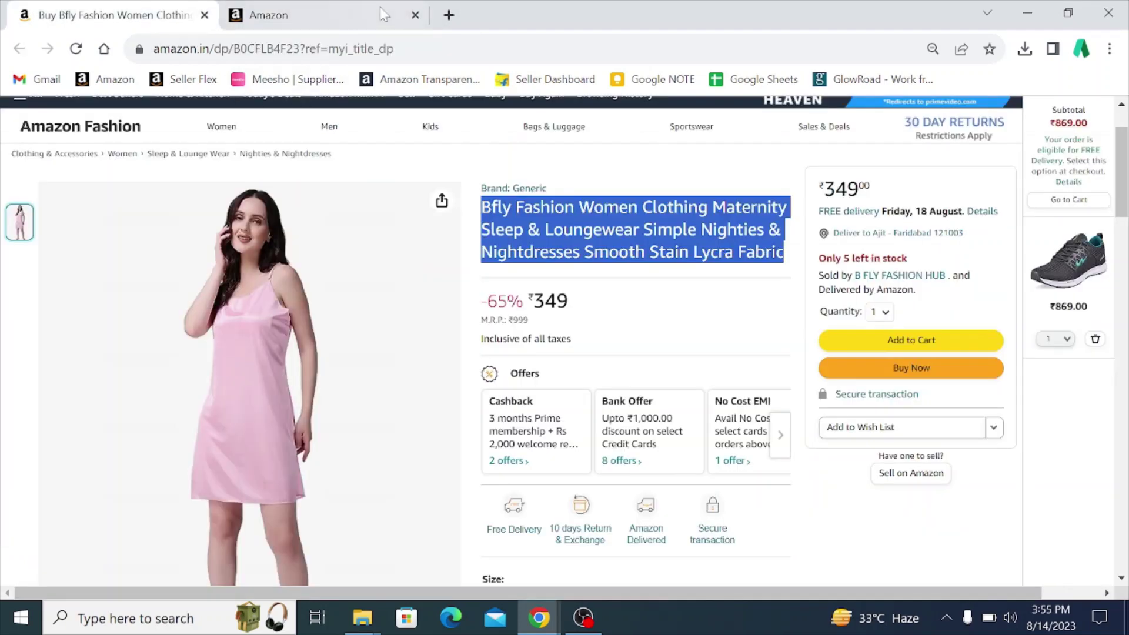
click(448, 14)
text(amazon.in)
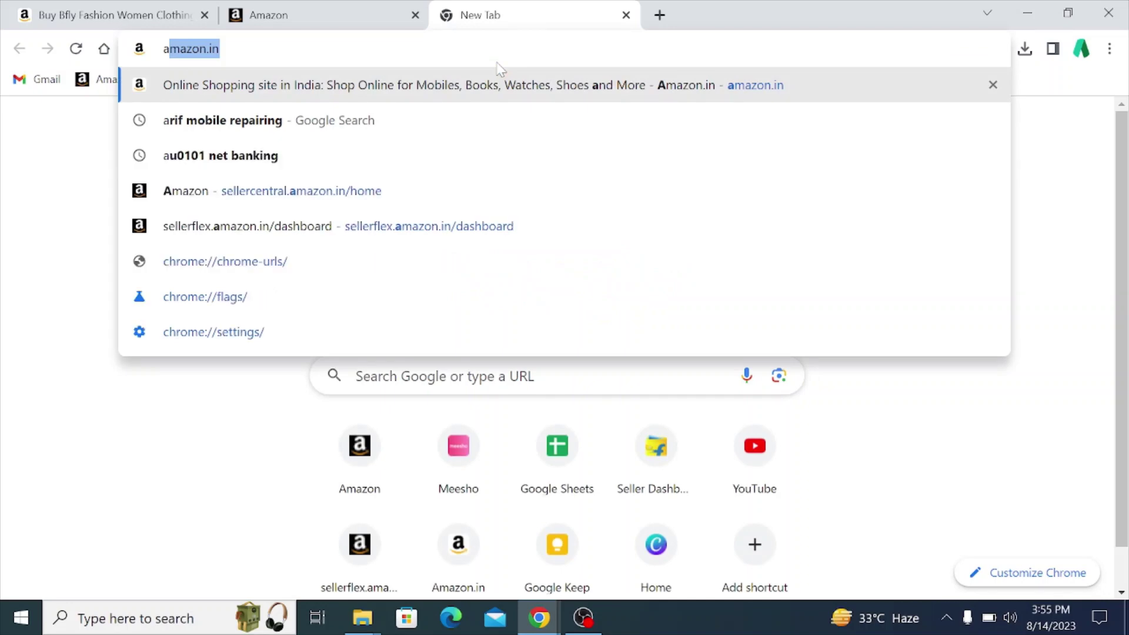
key(Return)
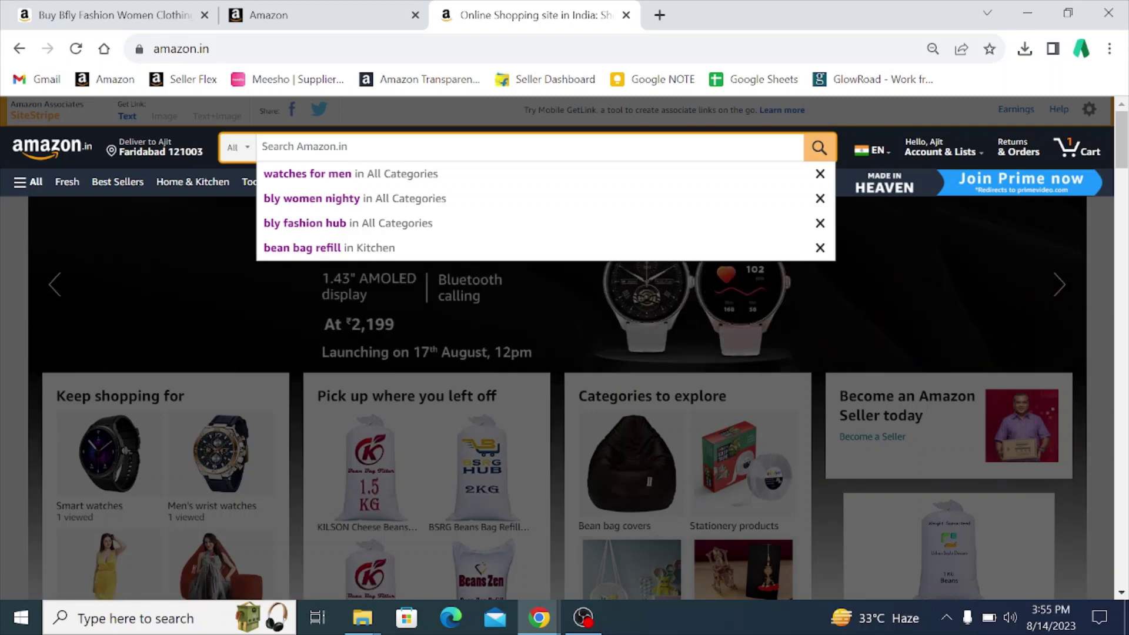
text(spoon)
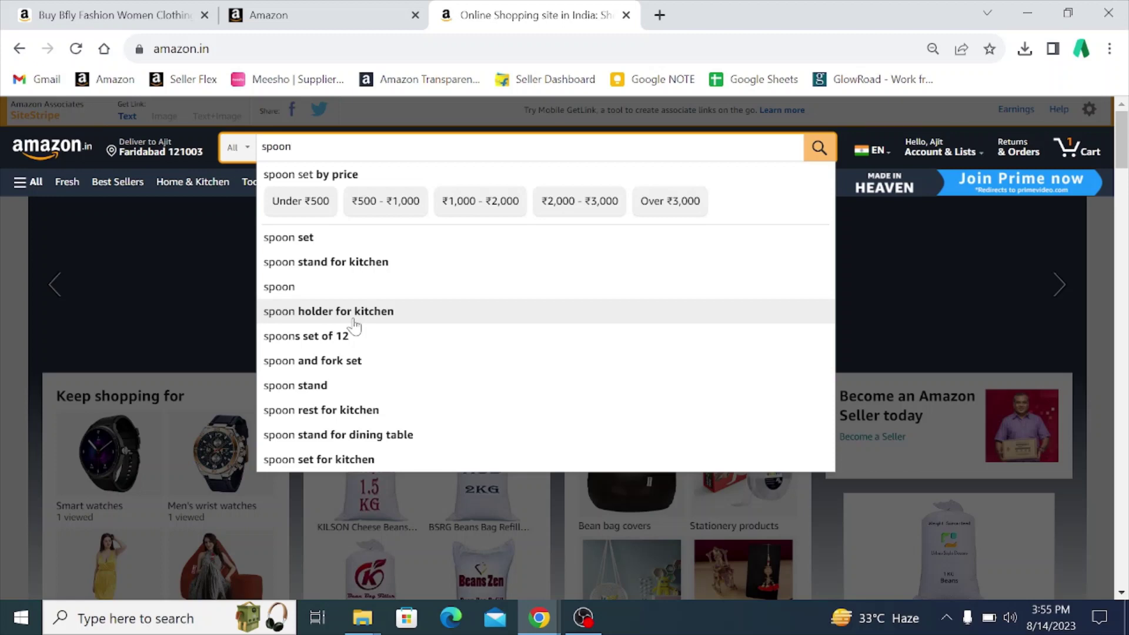
Return to the Seller Central listing and enter "Women Nighty Sleepwear" as the search terms
click(317, 13)
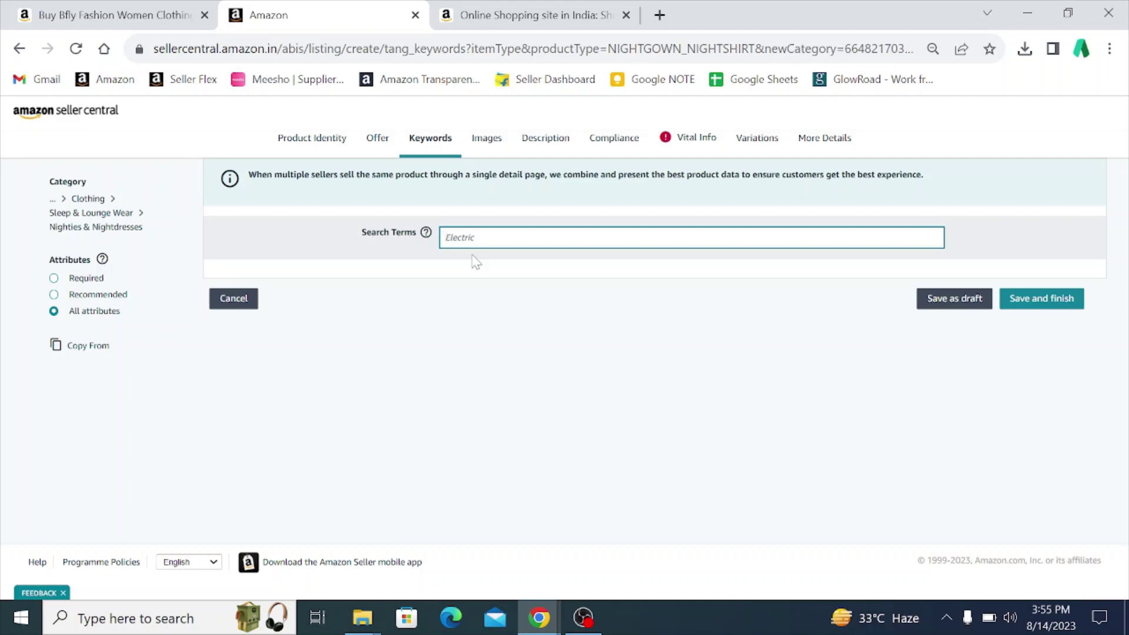
text(Women Nighty)
text(Sleepwear)
Look up "women night" on amazon.in and append the suggestion "women night dress" to the listing's search terms
click(579, 13)
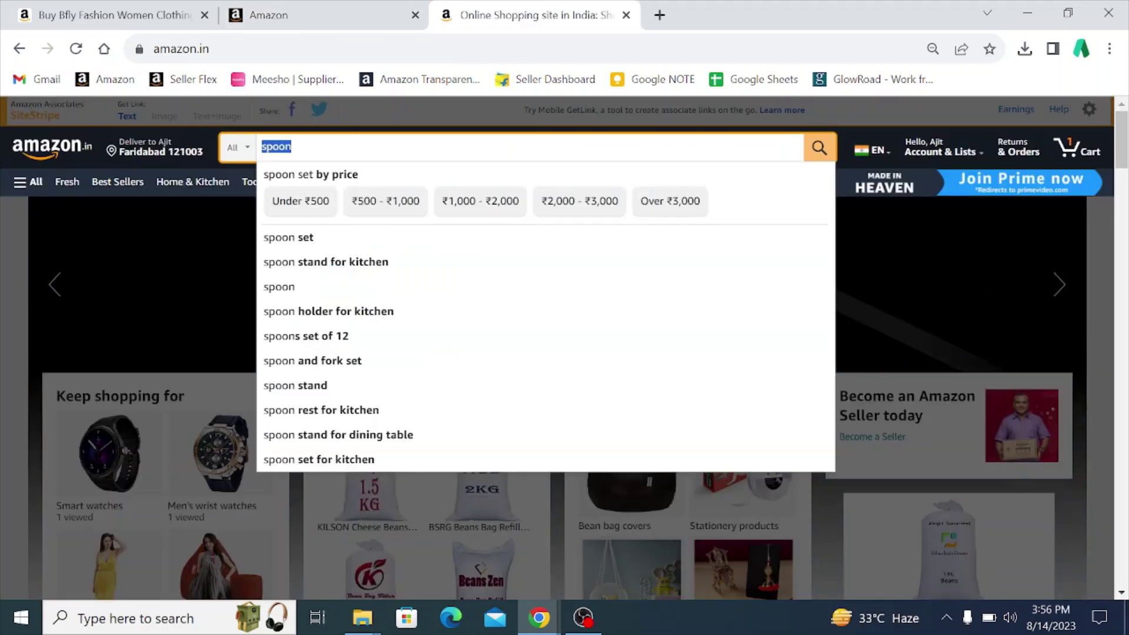
text(women night)
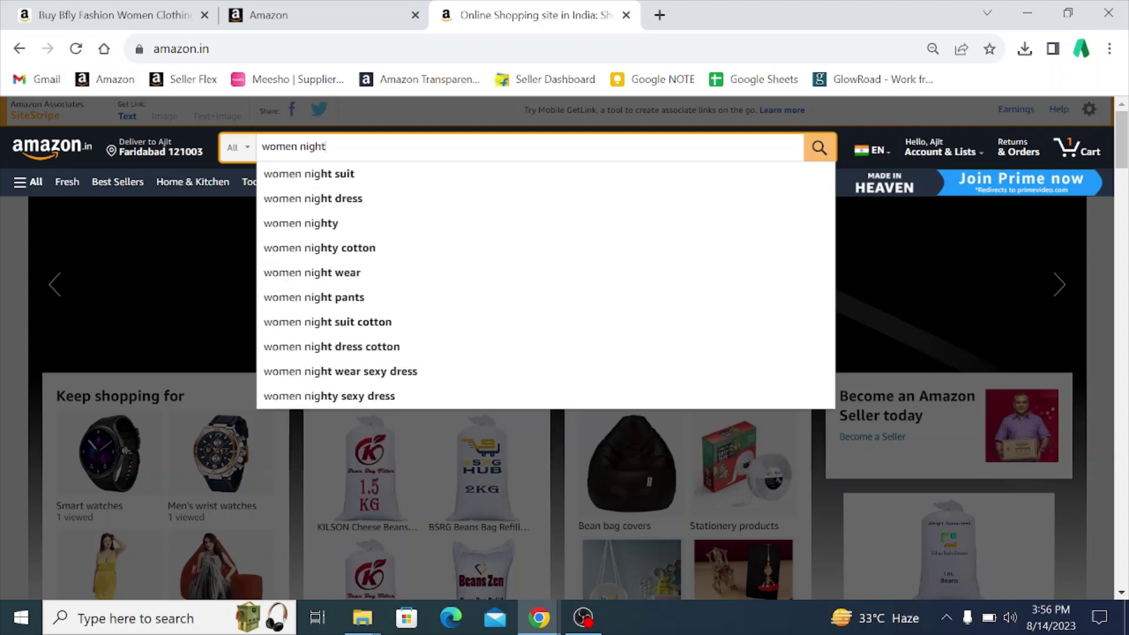
key(Down)
key(Down)
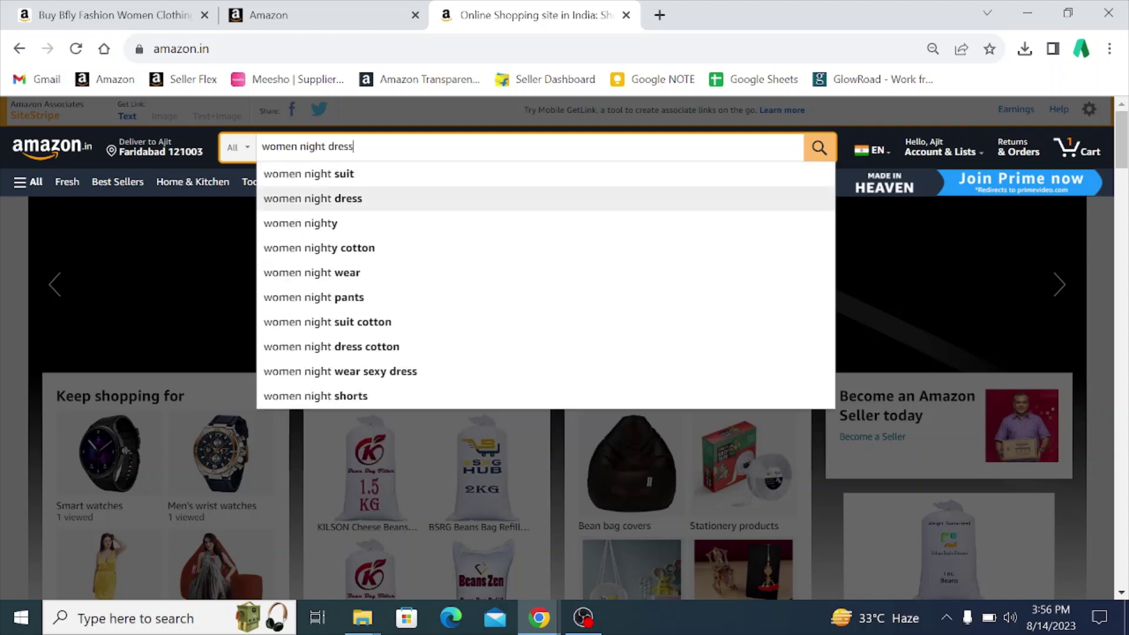
key(ctrl+shift+Left)
key(ctrl+shift+Left)
key(ctrl+shift+Left)
key(ctrl+c)
click(276, 15)
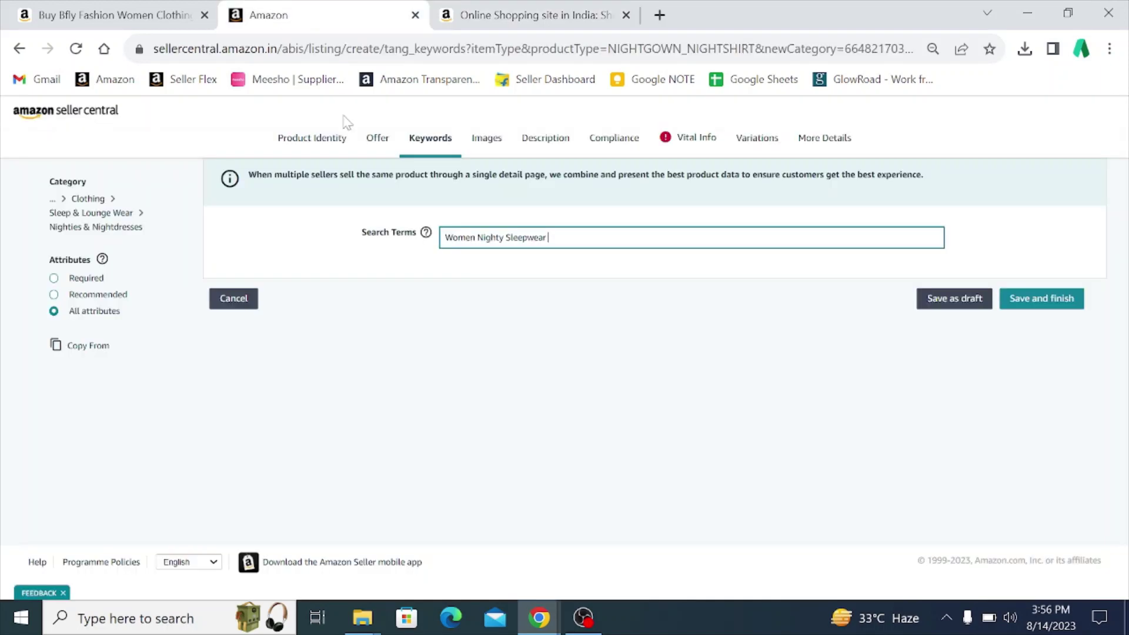
key(ctrl+v)
Copy the amazon.in suggestion "women night dress set" and append it to the listing's search terms
click(520, 13)
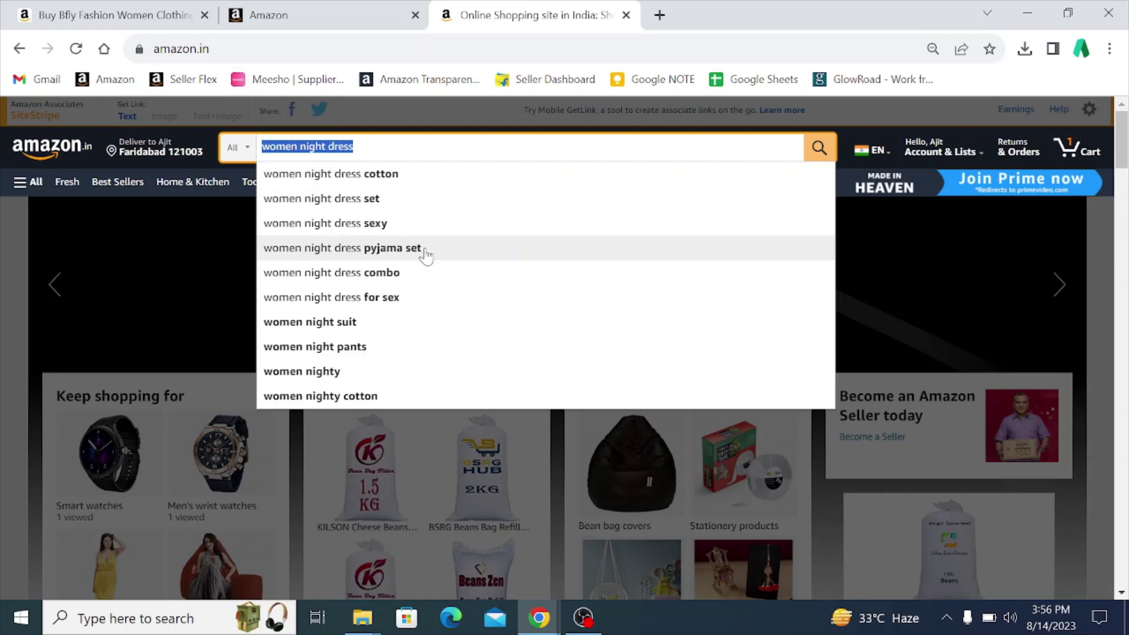
key(Down)
key(Down)
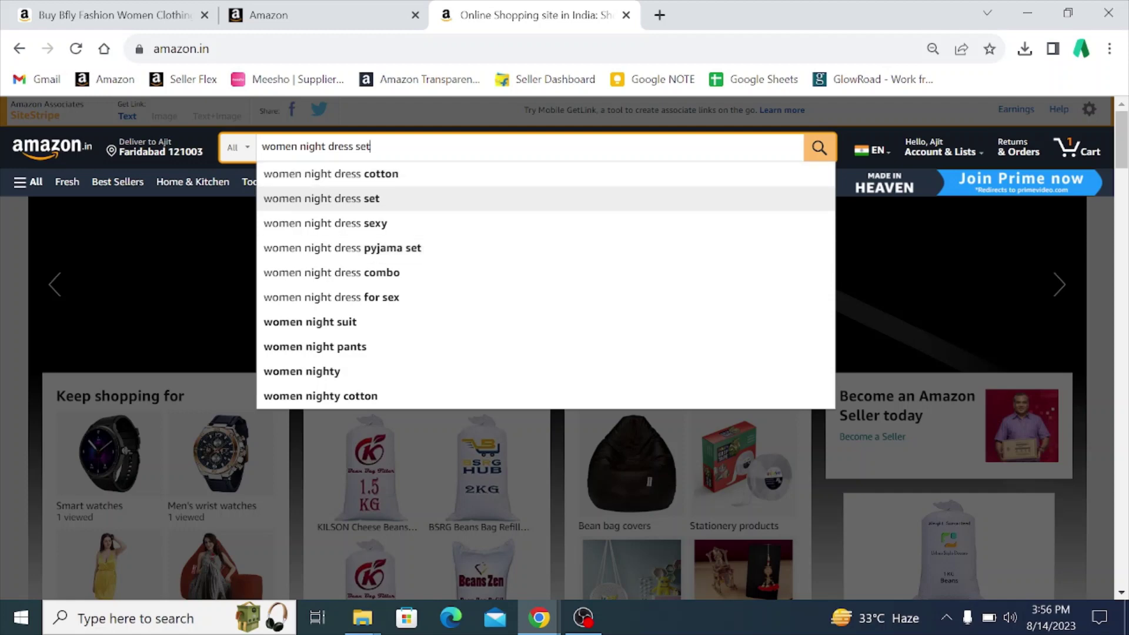
key(ctrl+a)
click(321, 12)
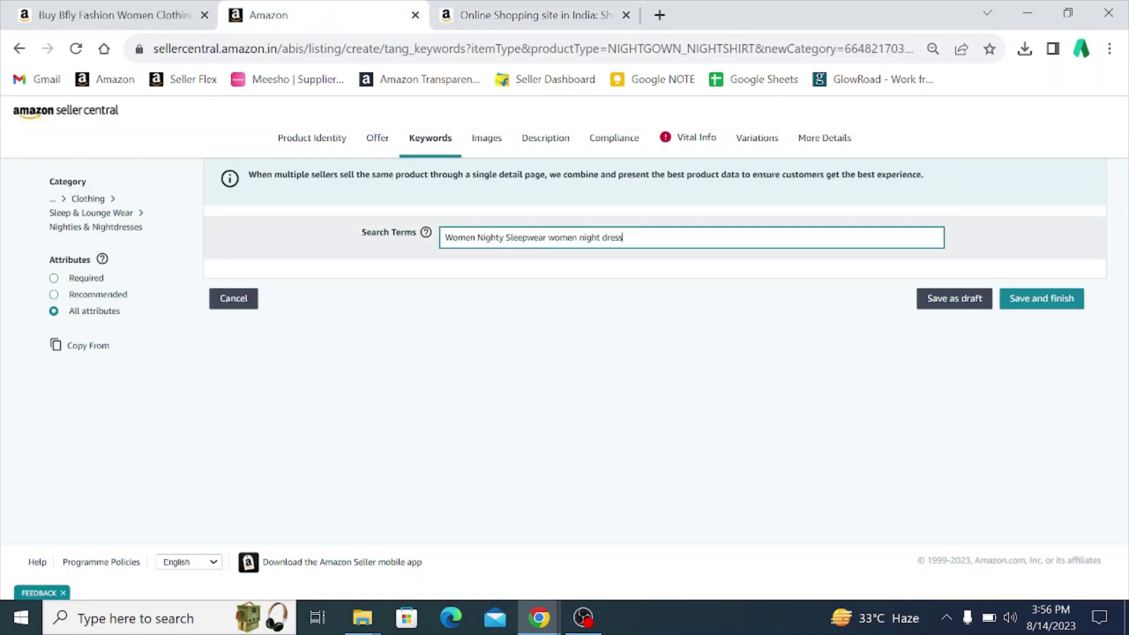
key(ctrl+v)
Remove the repeated words from the search terms so they read "Women Nighty Sleepwear night dress set"
double_click(562, 237)
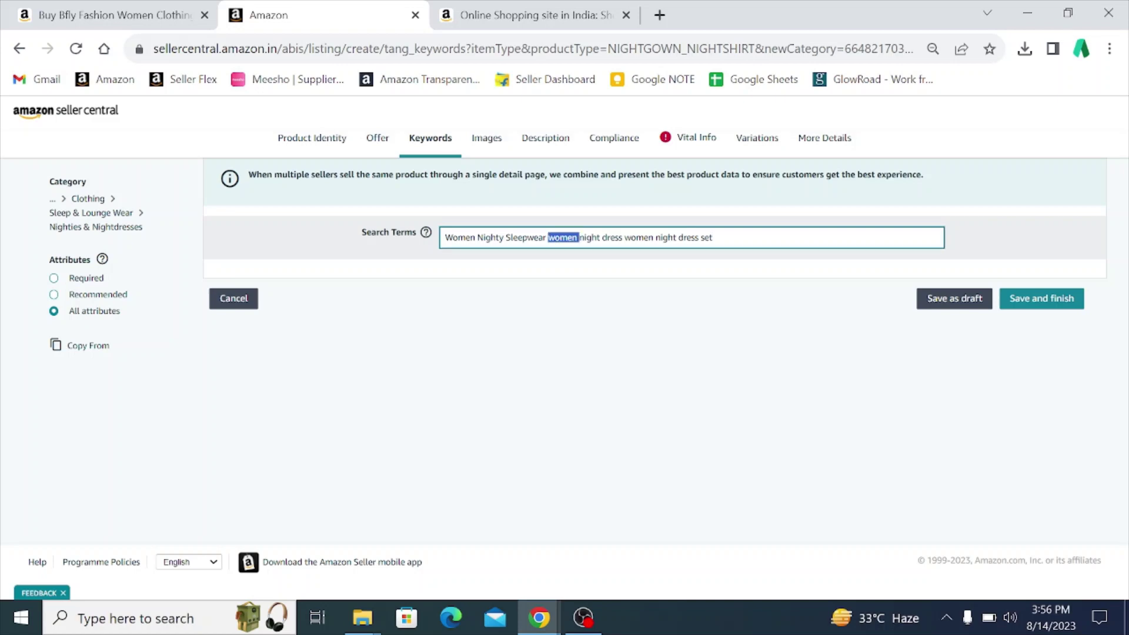
key(BackSpace)
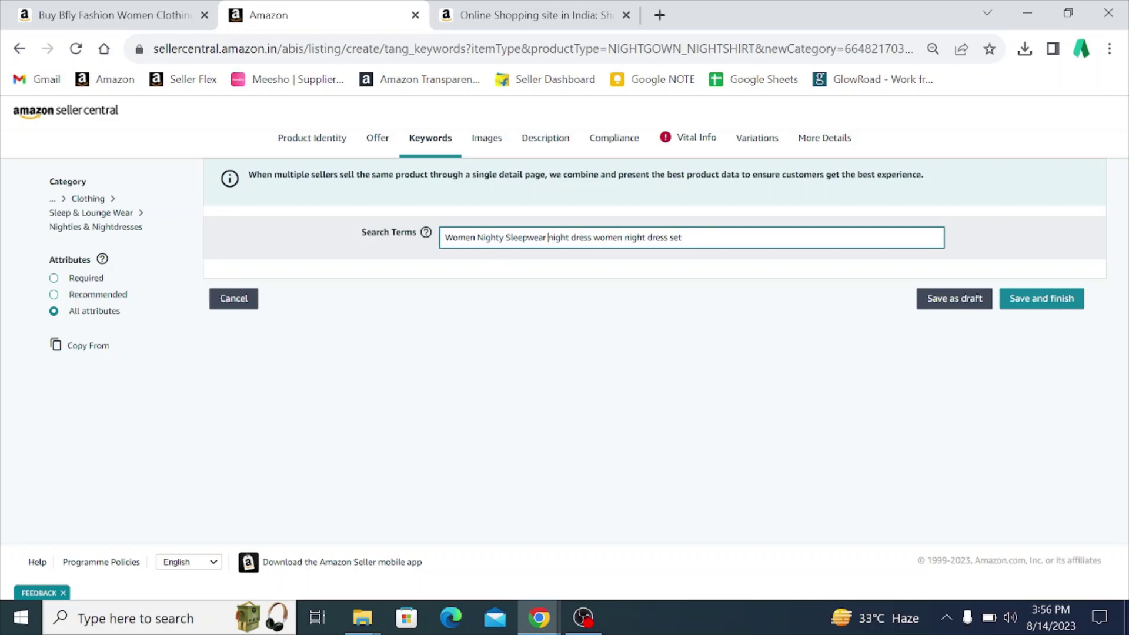
double_click(608, 237)
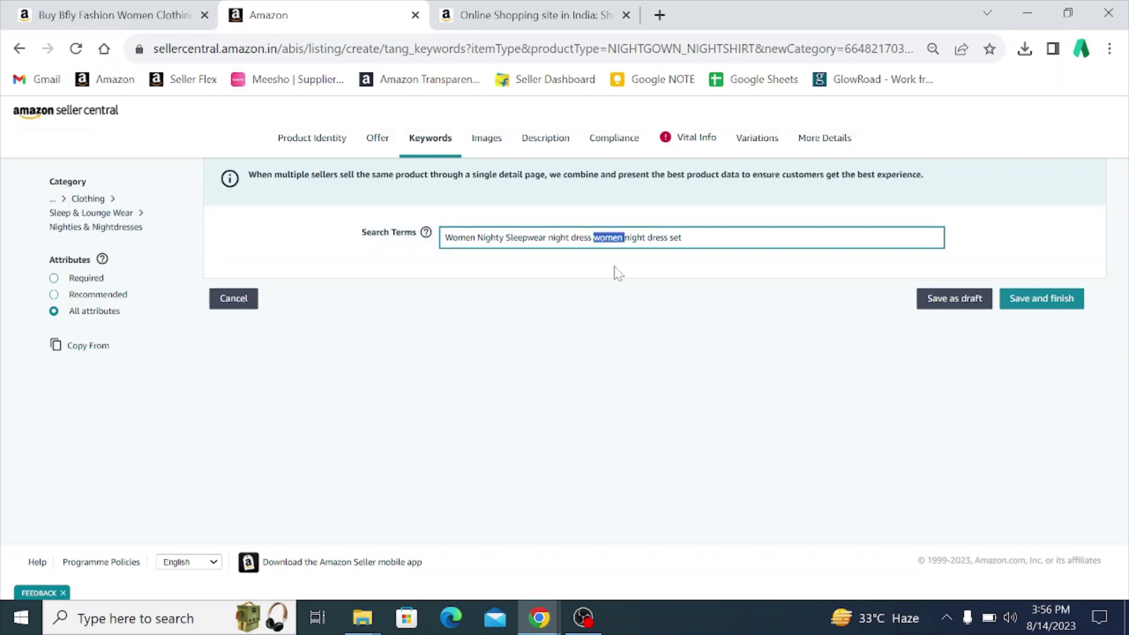
key(BackSpace)
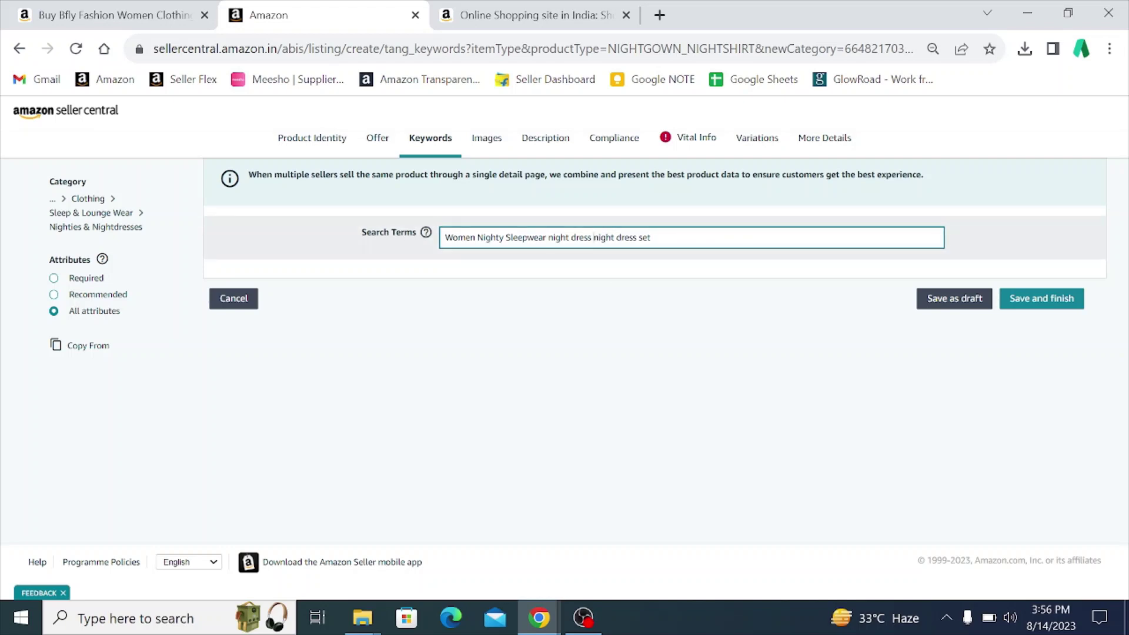
double_click(604, 237)
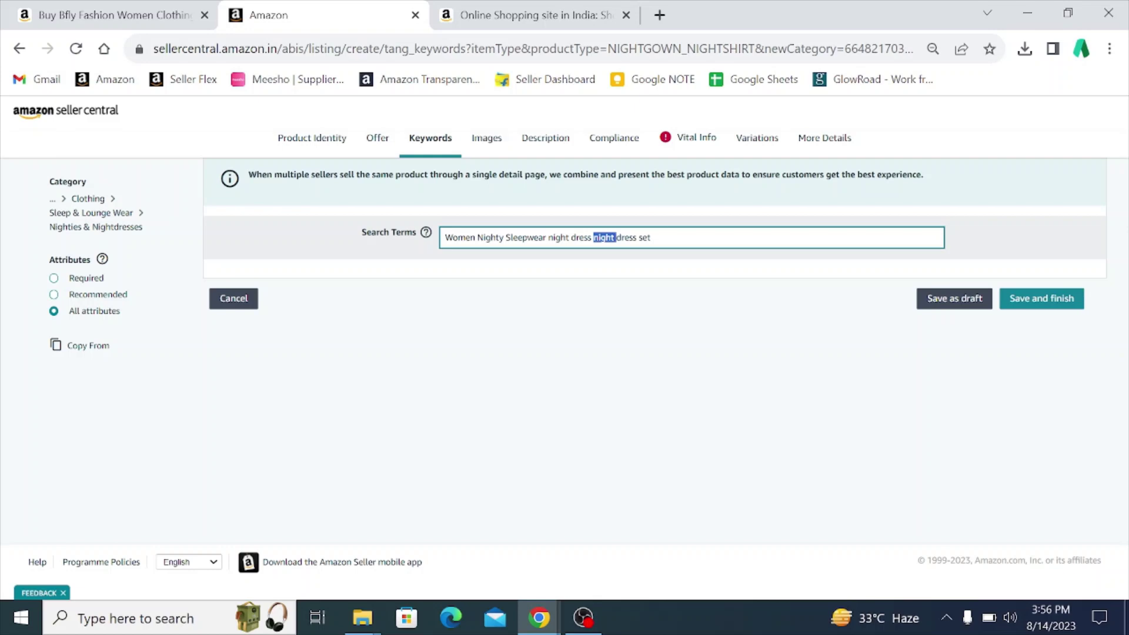
key(BackSpace)
double_click(604, 237)
key(BackSpace)
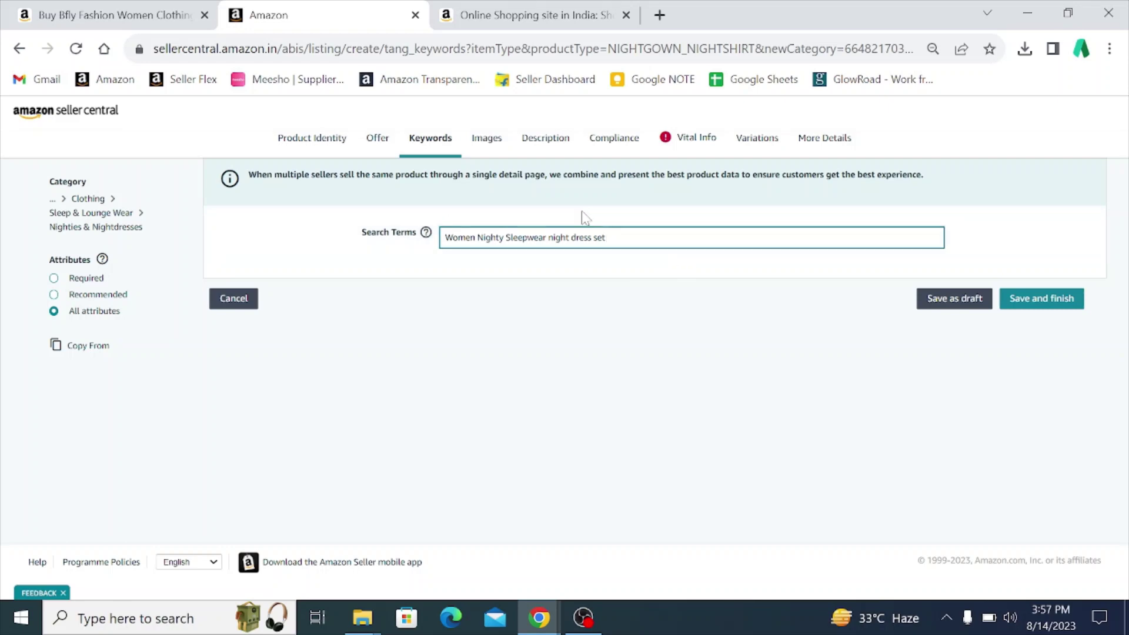
Upload BM2 from the Photo Images > COMBO folder on the Office Data (O:) drive as the listing's main image
click(491, 147)
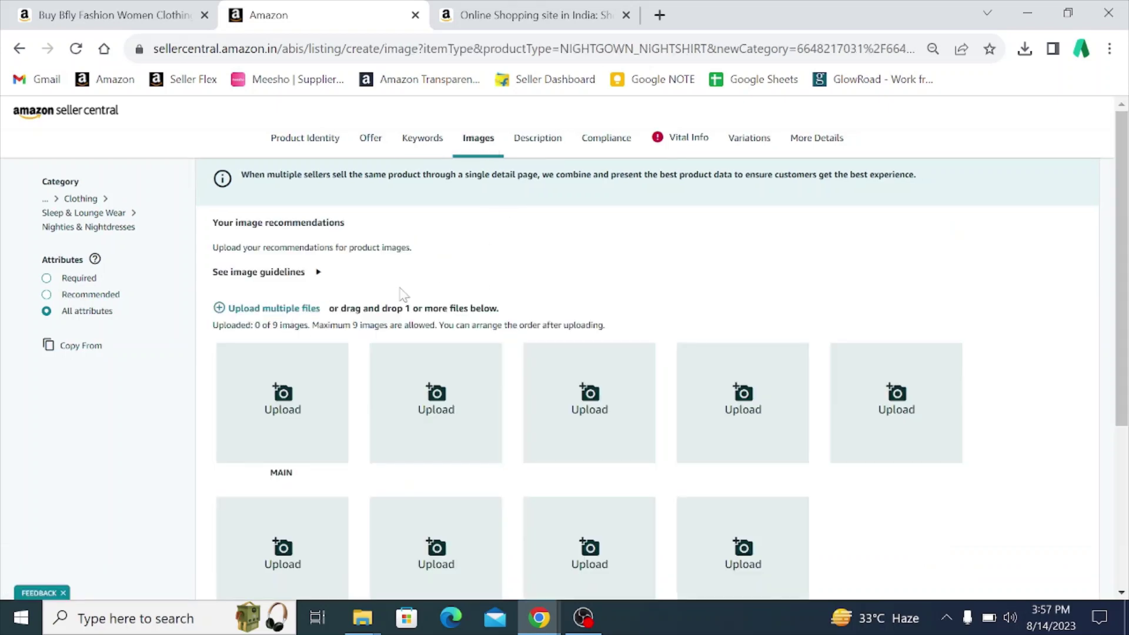
scroll(598, 294, down, 2)
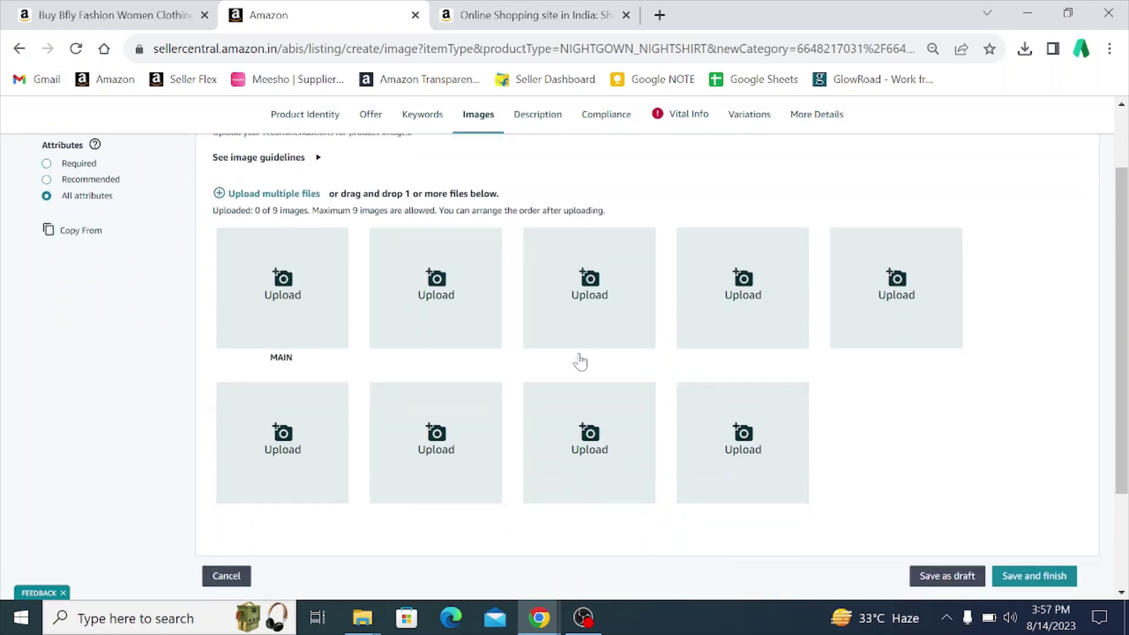
scroll(530, 376, up, 2)
scroll(525, 368, down, 2)
click(311, 289)
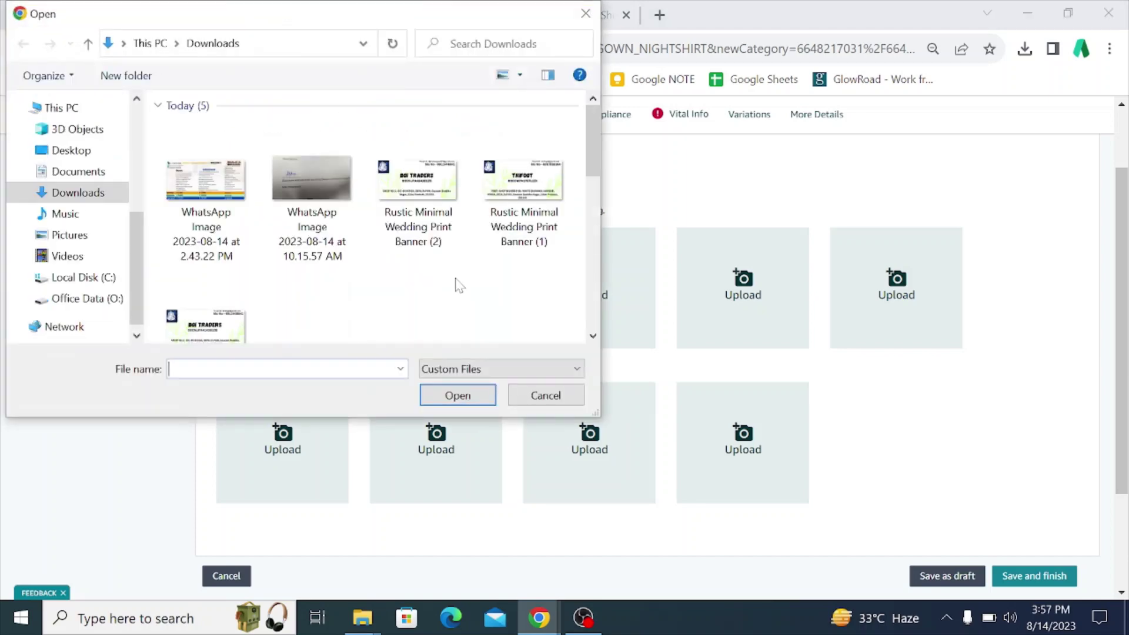
click(77, 257)
click(111, 298)
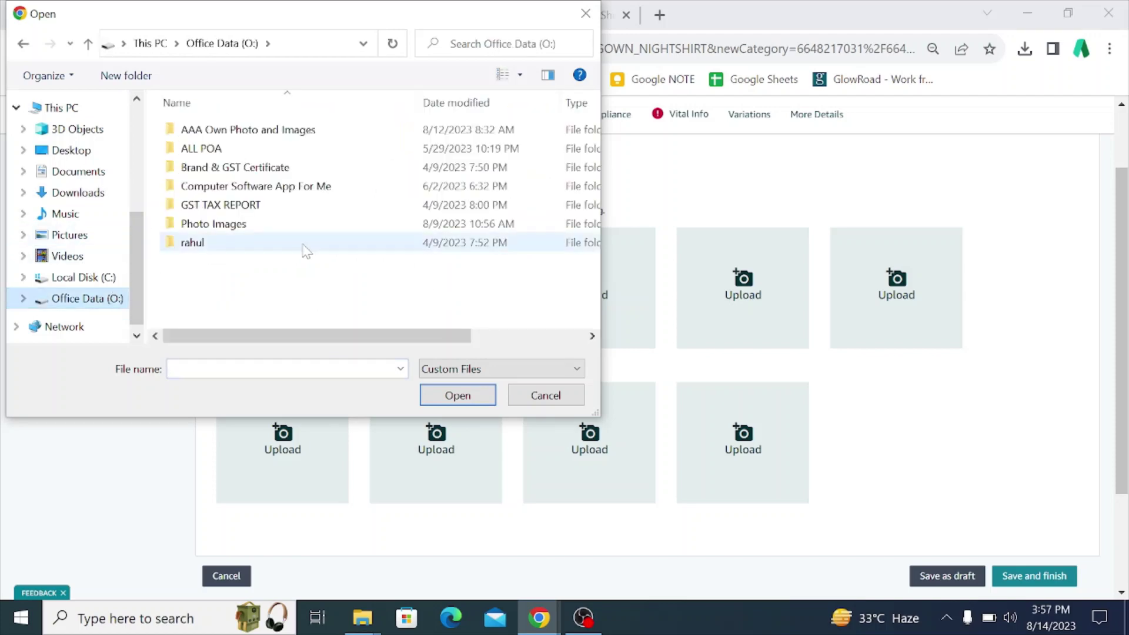
click(263, 234)
double_click(263, 234)
double_click(327, 197)
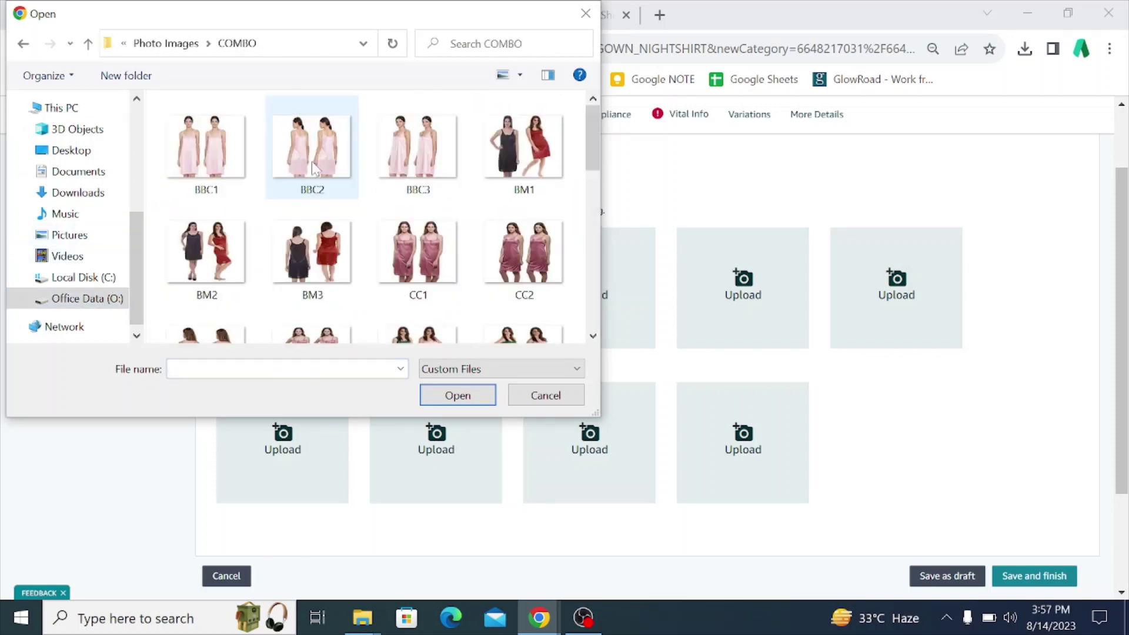
click(219, 262)
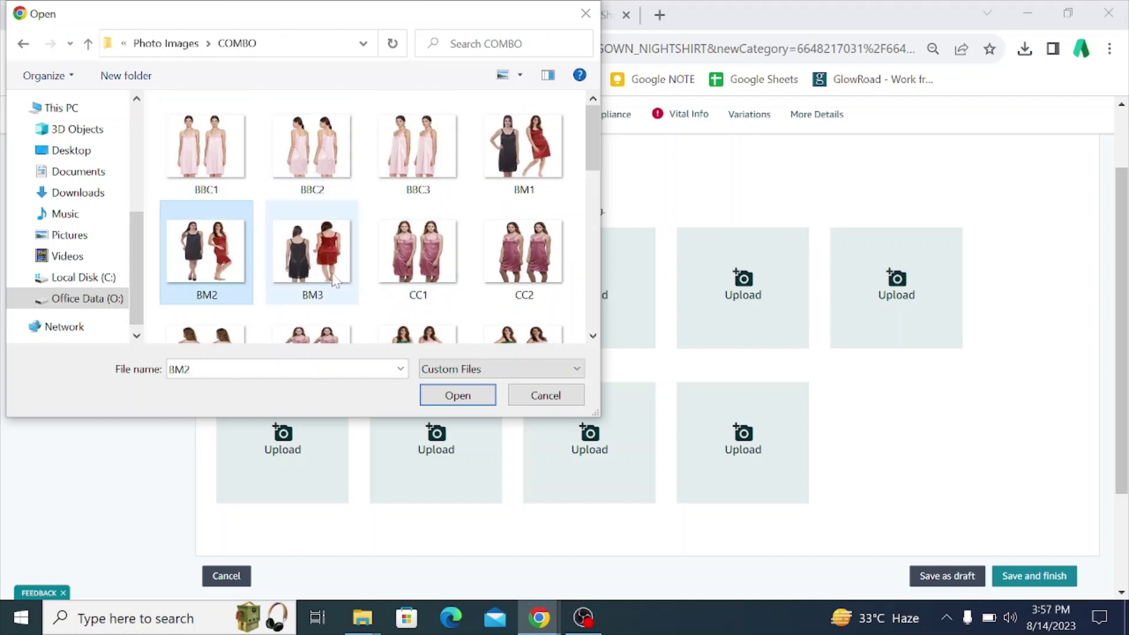
click(491, 391)
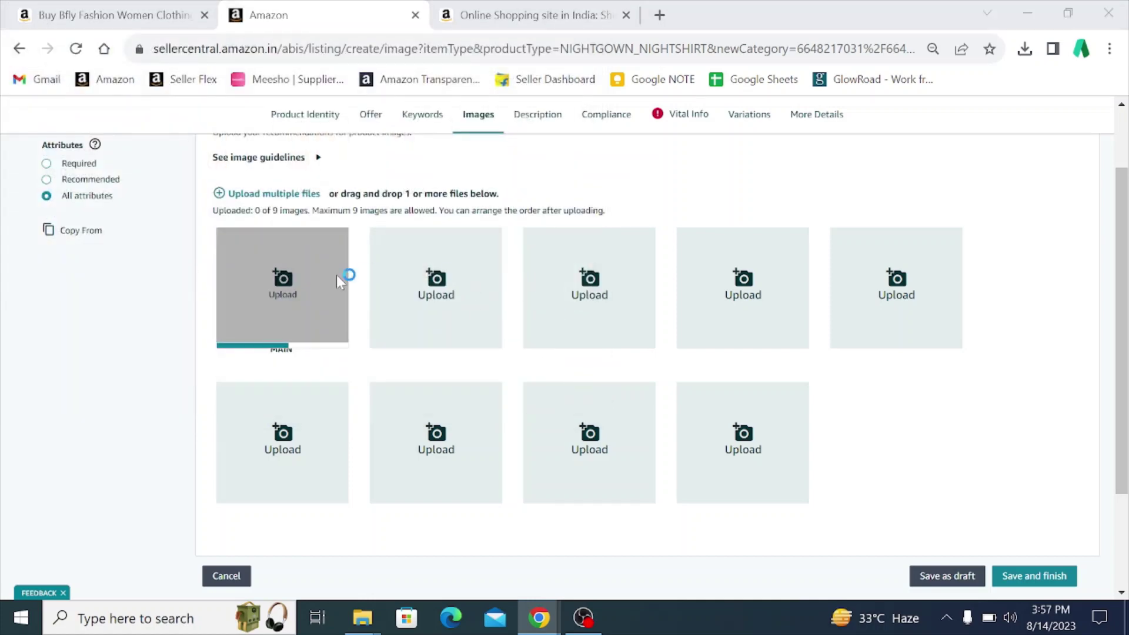
Upload CC1 as the second product image and BBC2 as the third from the COMBO folder
click(318, 260)
click(423, 250)
double_click(423, 250)
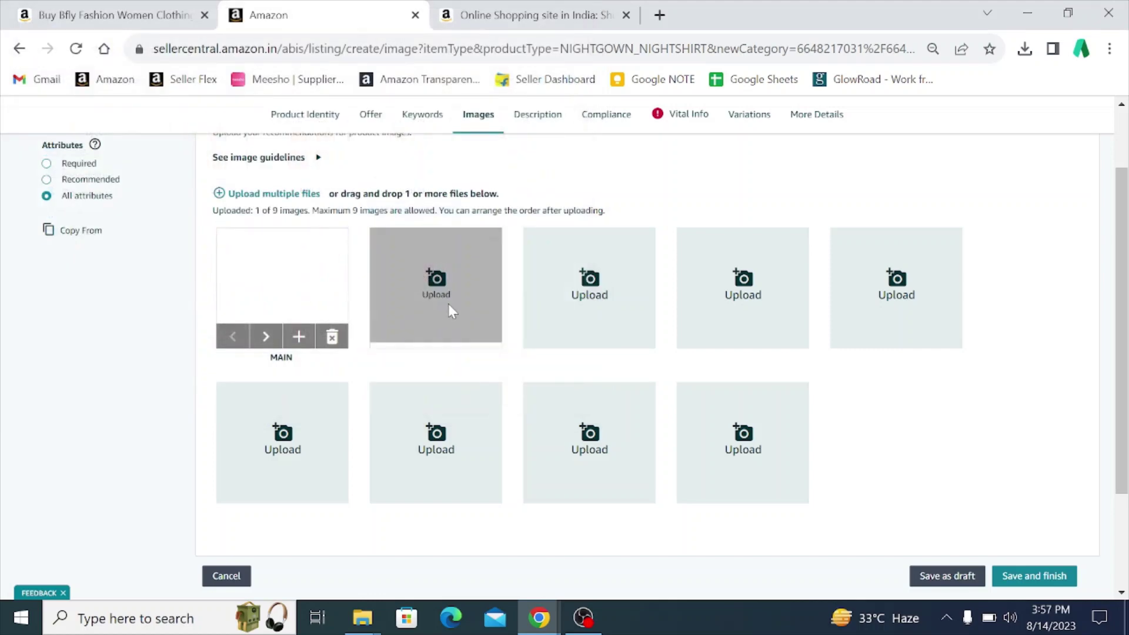
click(328, 298)
click(310, 150)
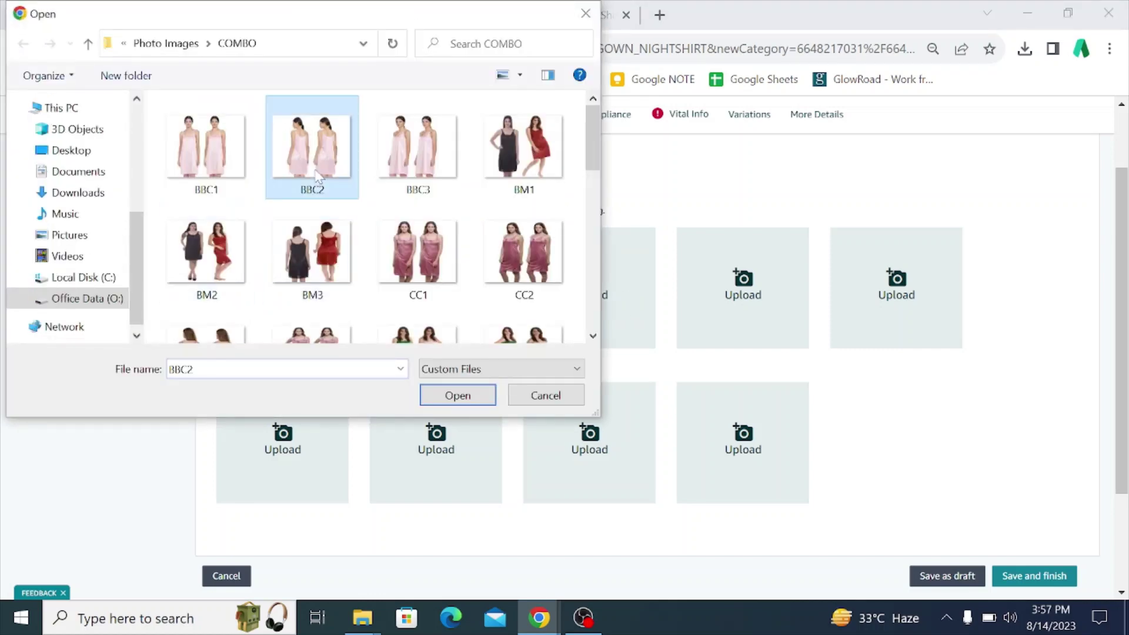
click(456, 395)
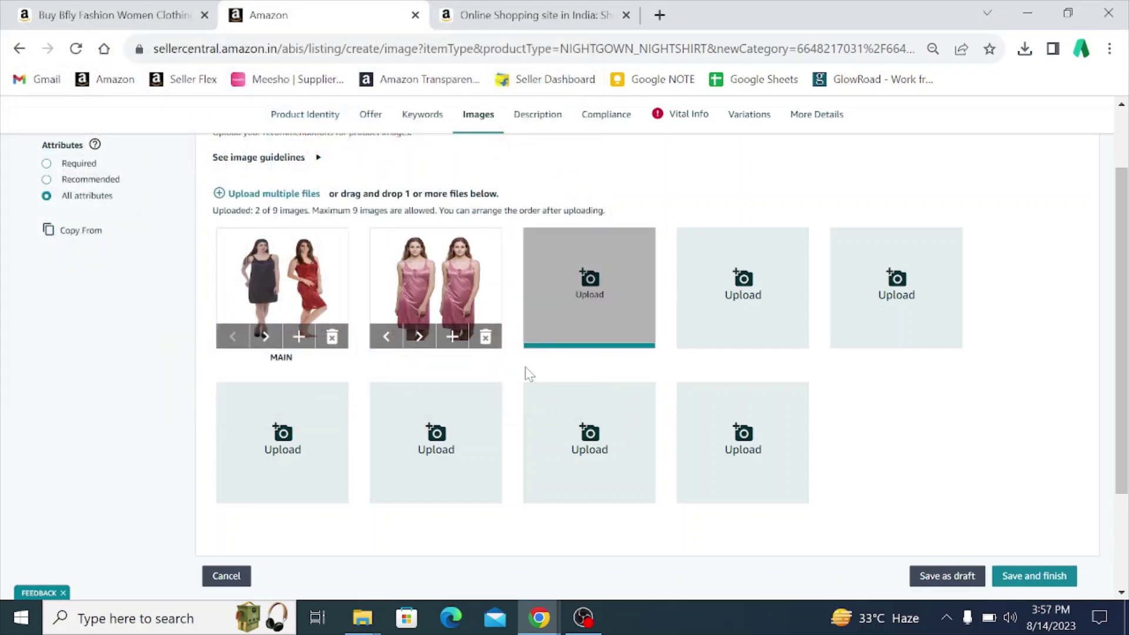
Copy the product description from the Bfly Fashion amazon.in product page into the listing's Product Description
scroll(527, 374, up, 2)
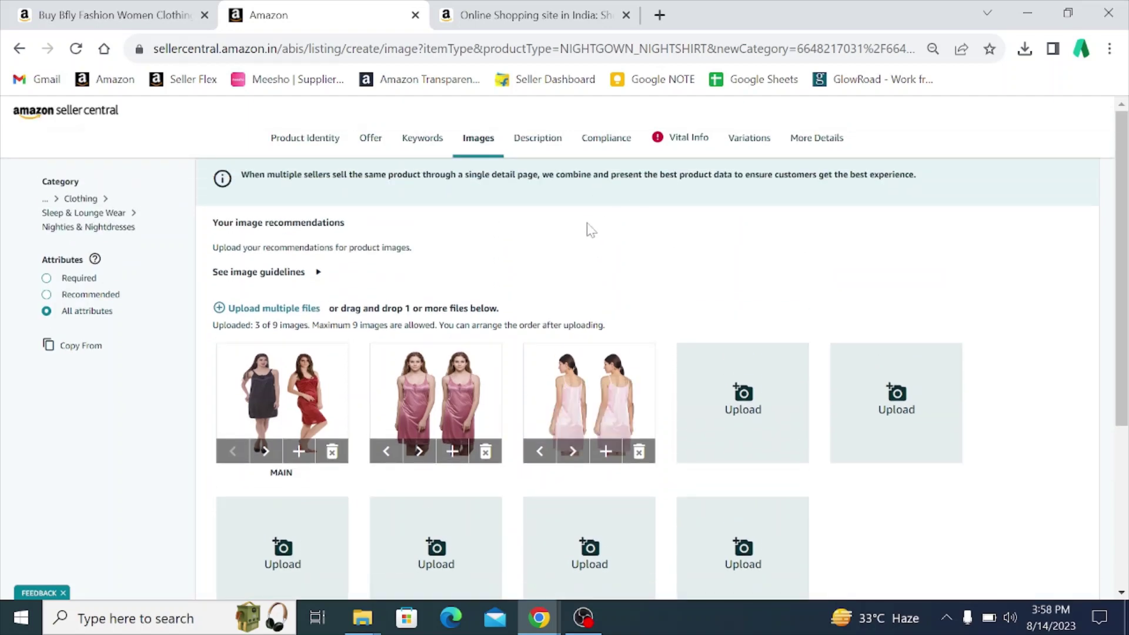
click(535, 141)
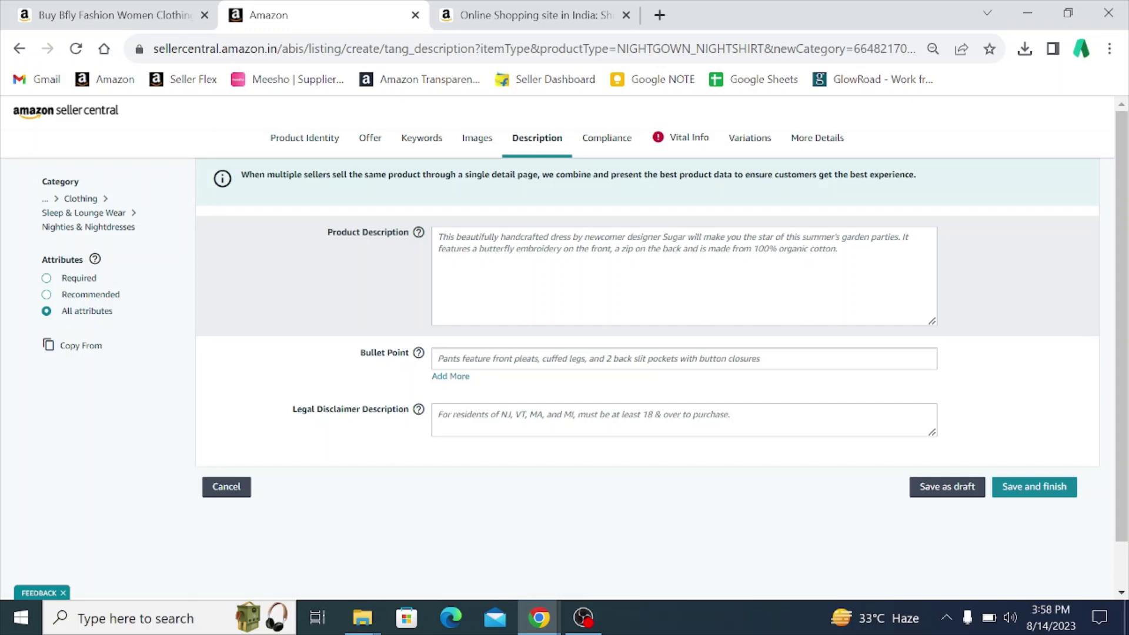
click(117, 14)
scroll(440, 296, down, 15)
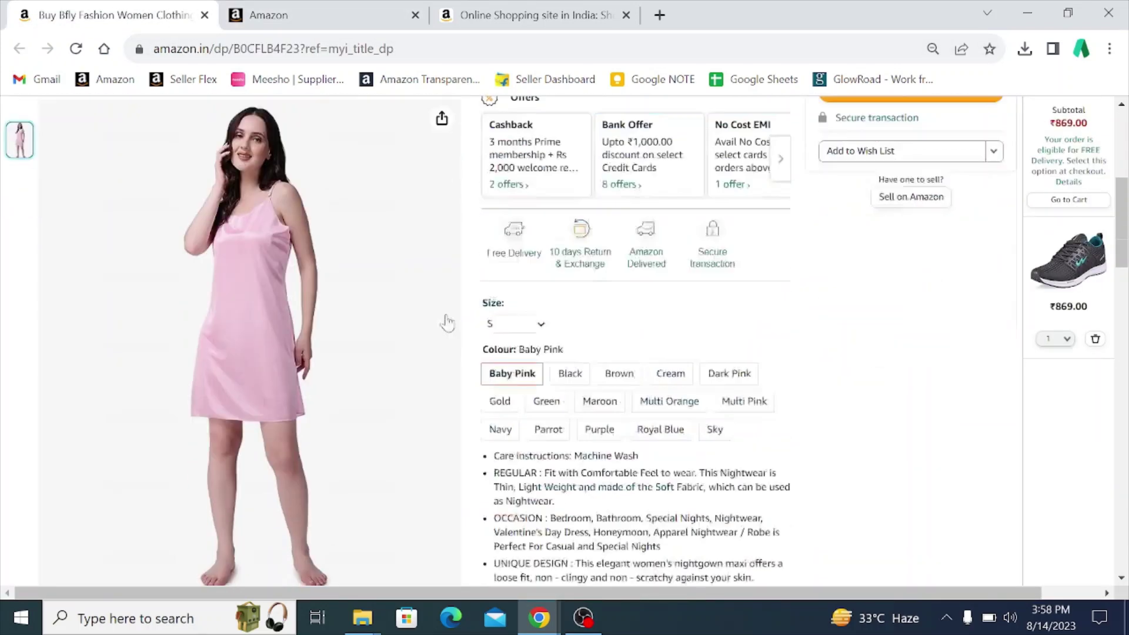
scroll(438, 297, down, 3)
triple_click(234, 215)
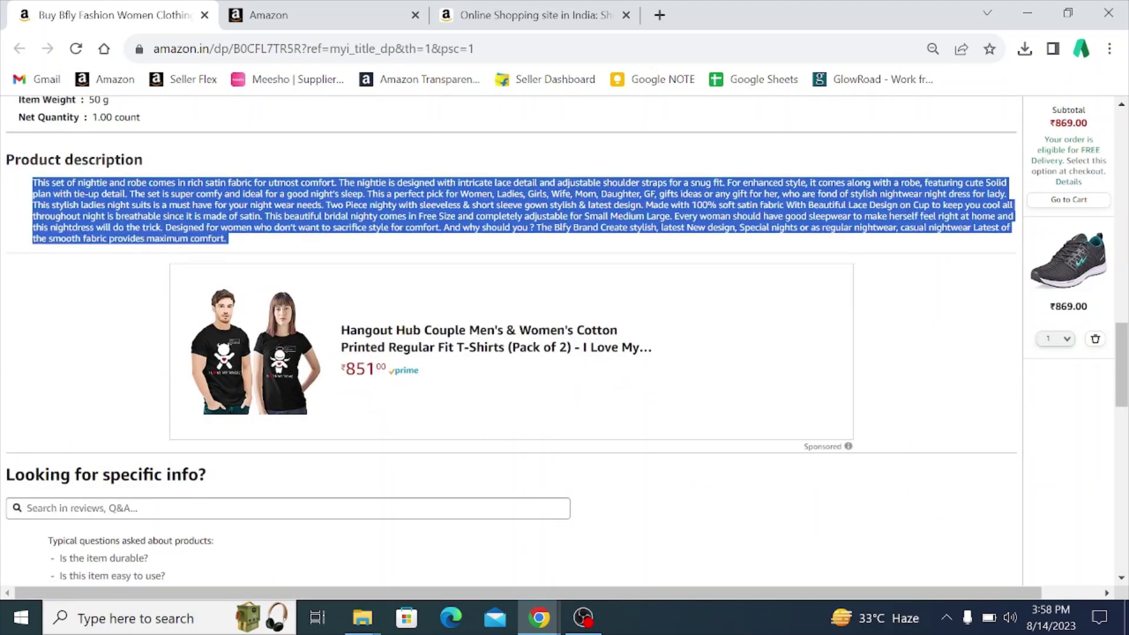
click(276, 15)
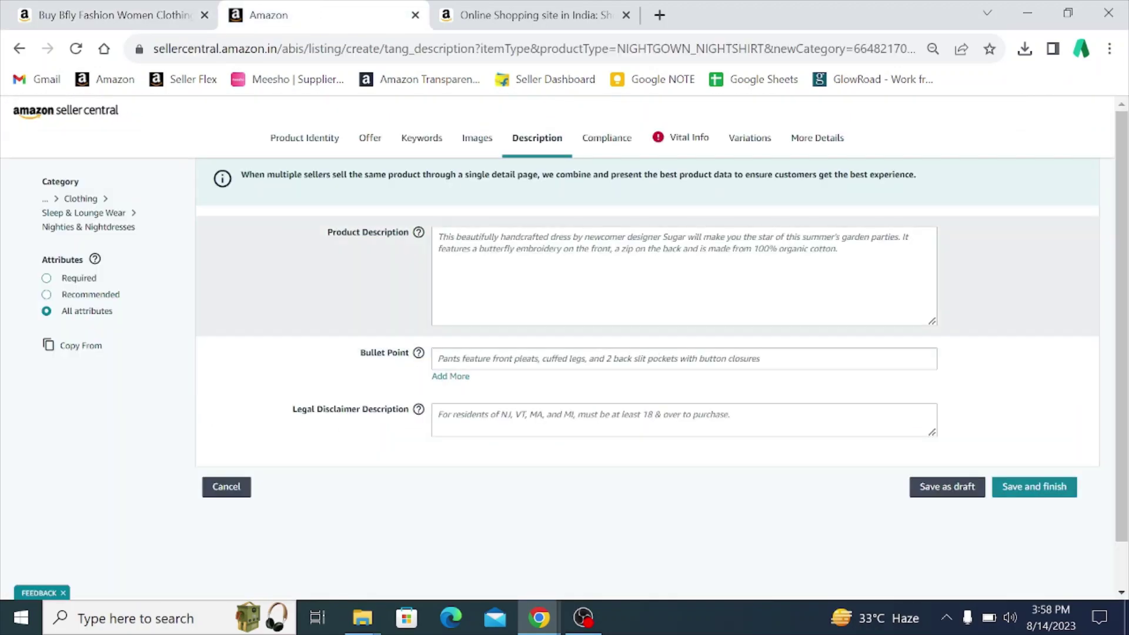
click(438, 237)
key(ctrl+v)
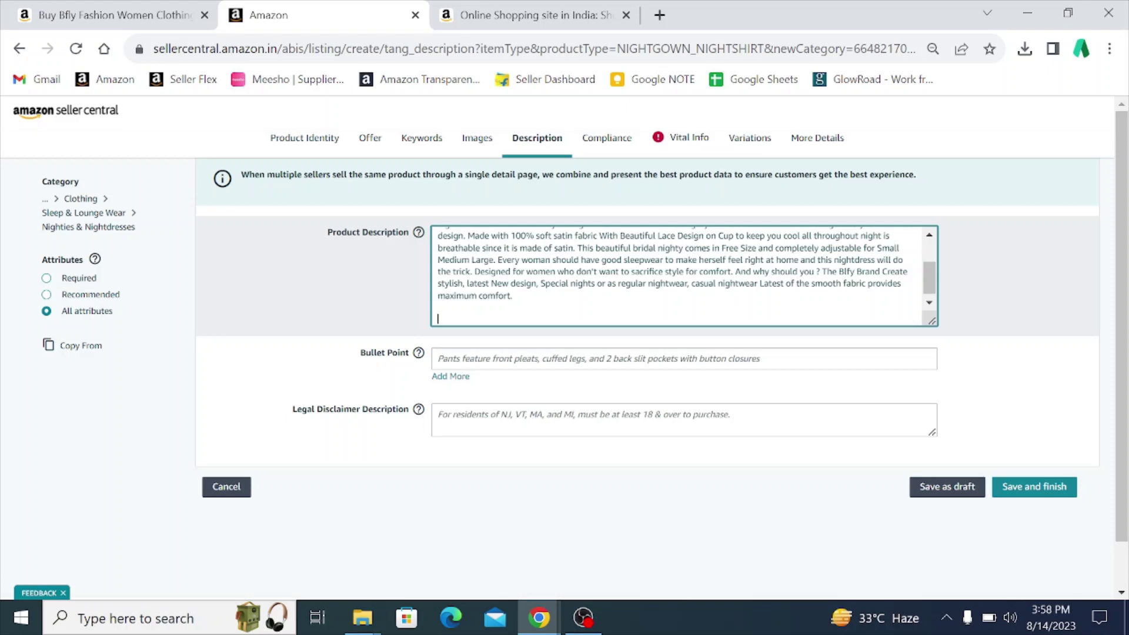
key(ctrl+Home)
key(ctrl+End)
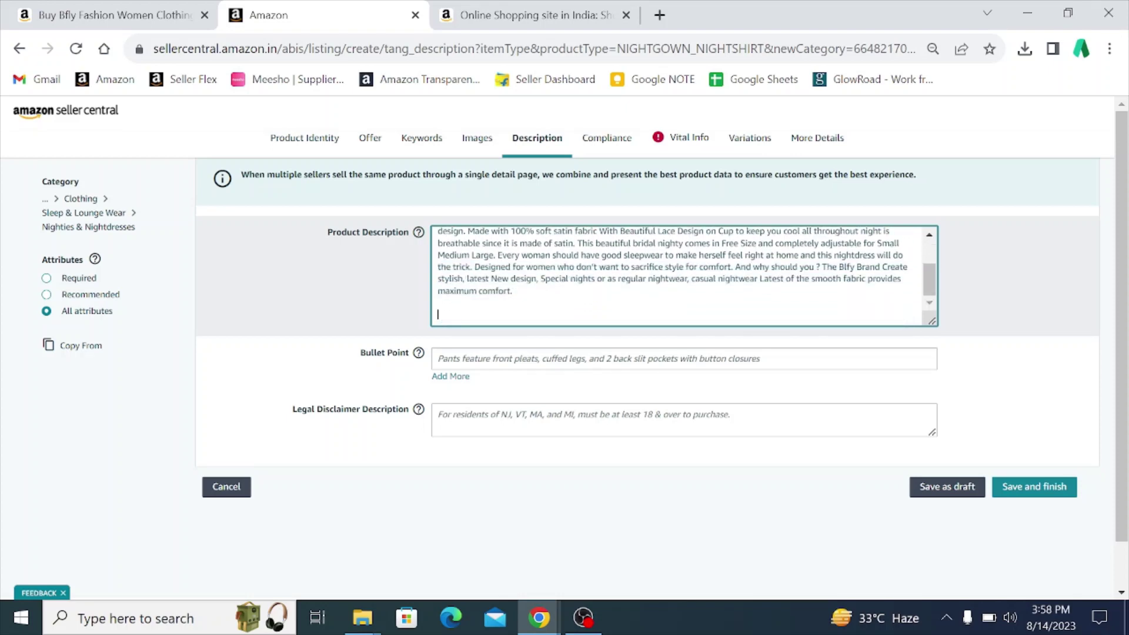
key(ctrl+Home)
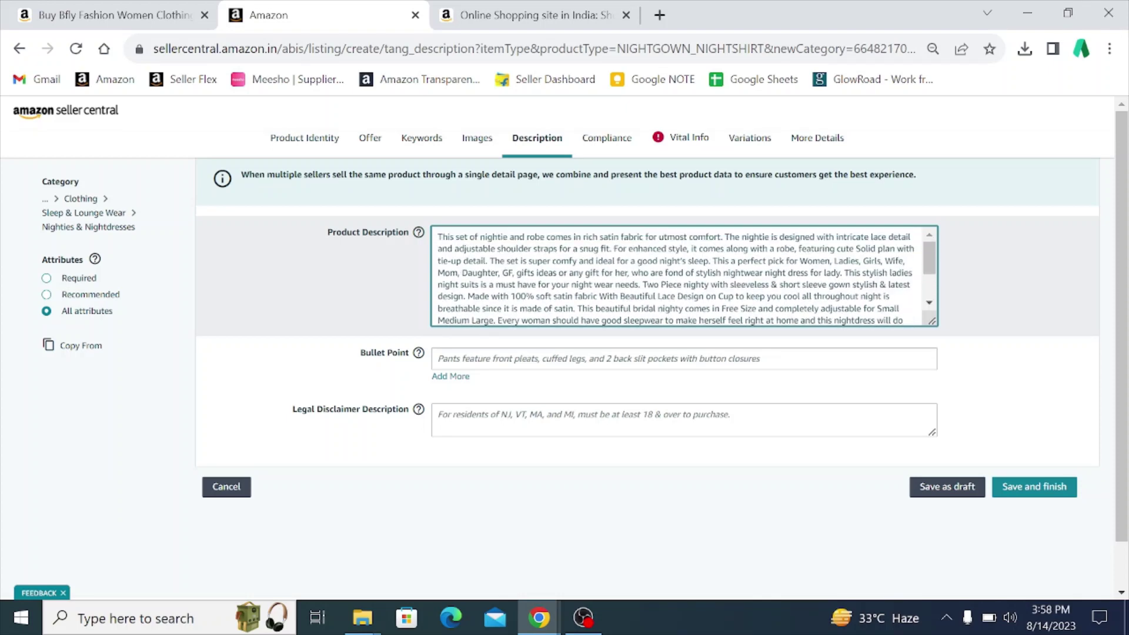
key(ctrl+End)
Copy the REGULAR feature text from the Bfly Fashion product page into the listing's first bullet point
click(438, 359)
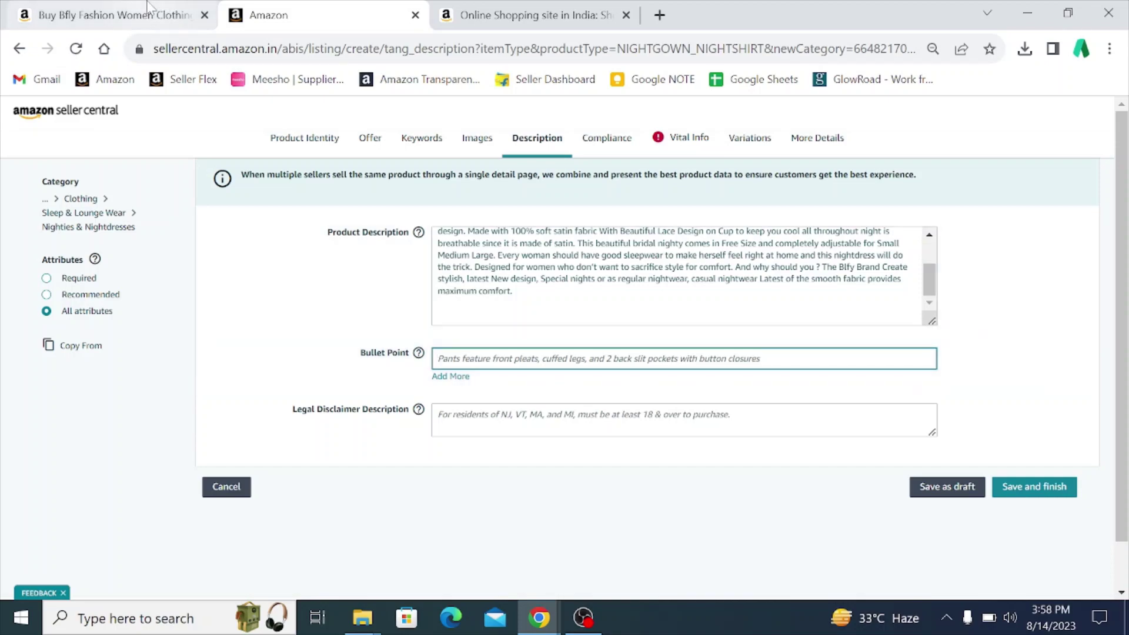
click(111, 15)
scroll(574, 352, up, 15)
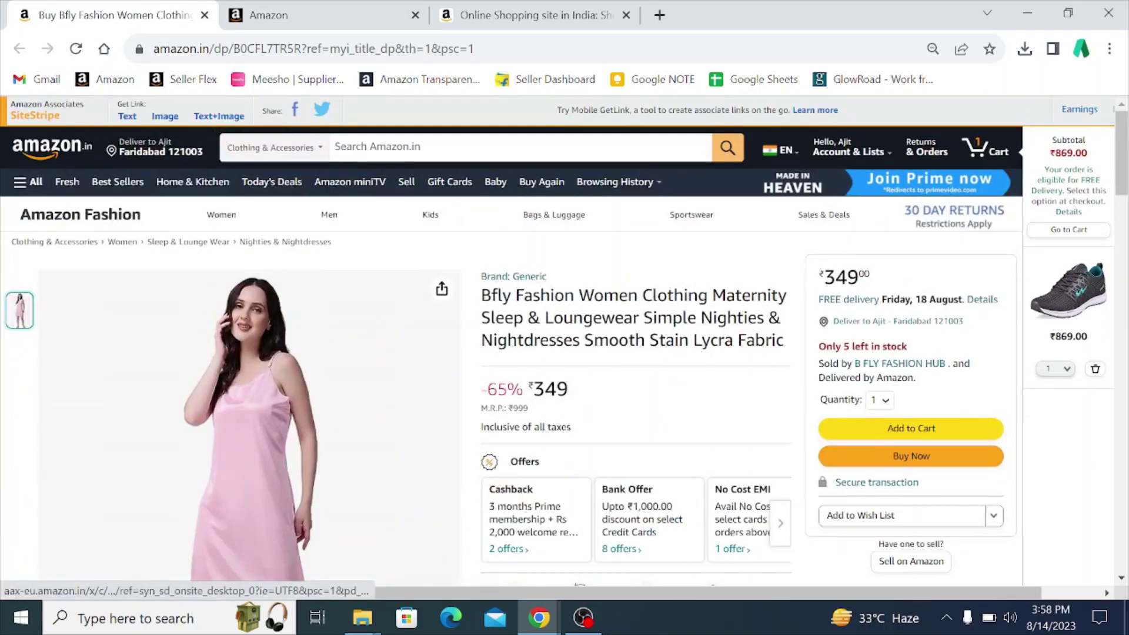
scroll(567, 297, down, 4)
scroll(567, 297, up, 1)
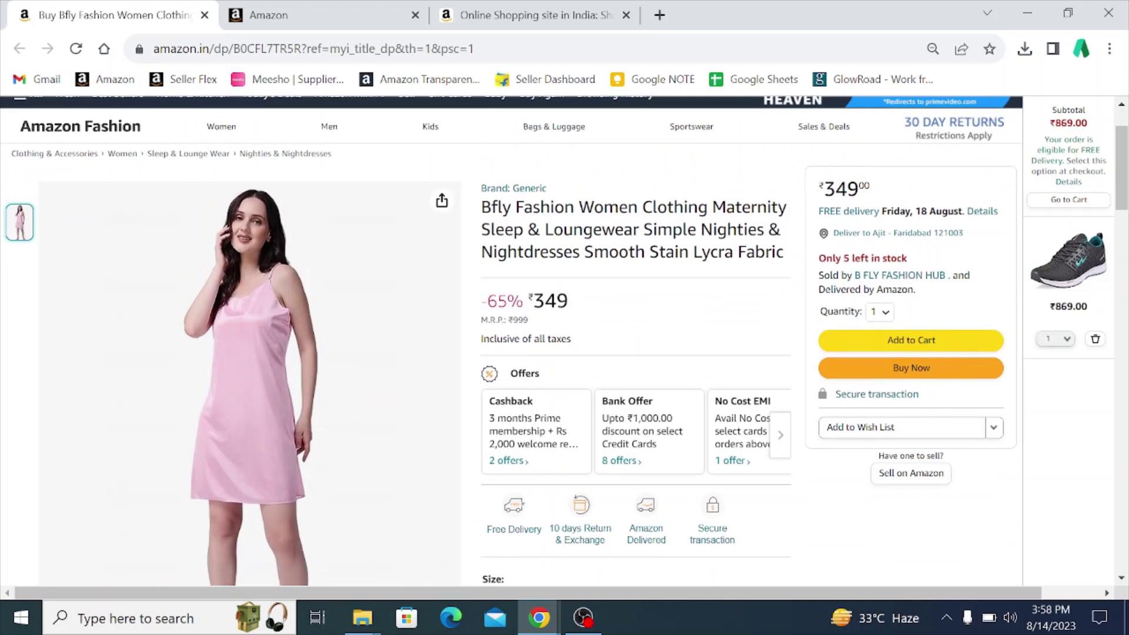
scroll(561, 299, down, 2)
scroll(552, 304, down, 4)
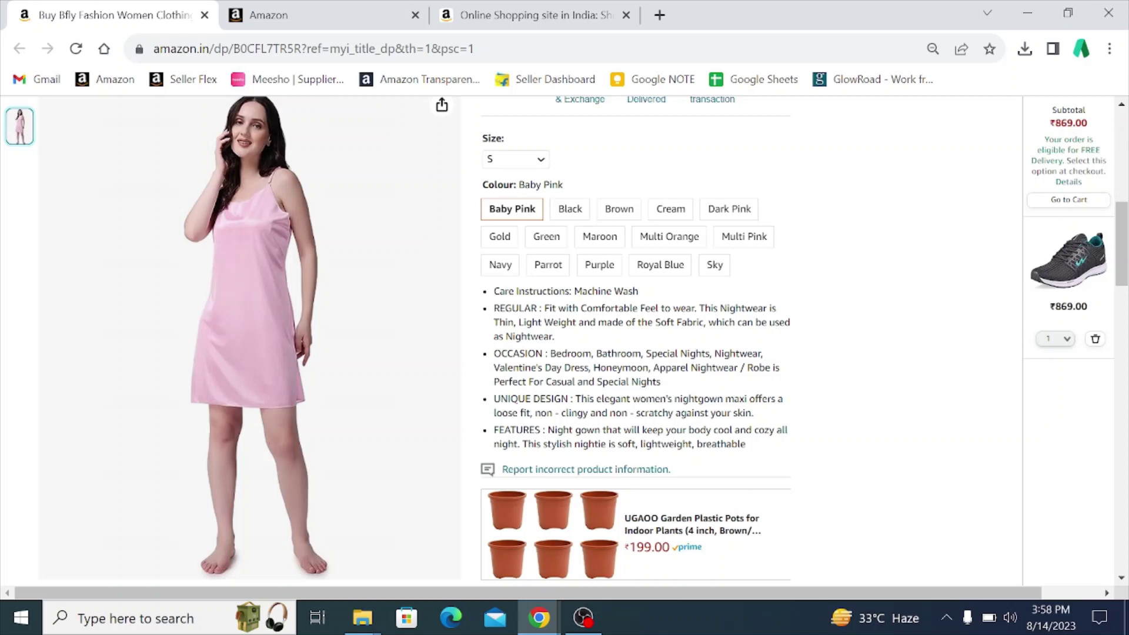
drag(493, 308, 556, 338)
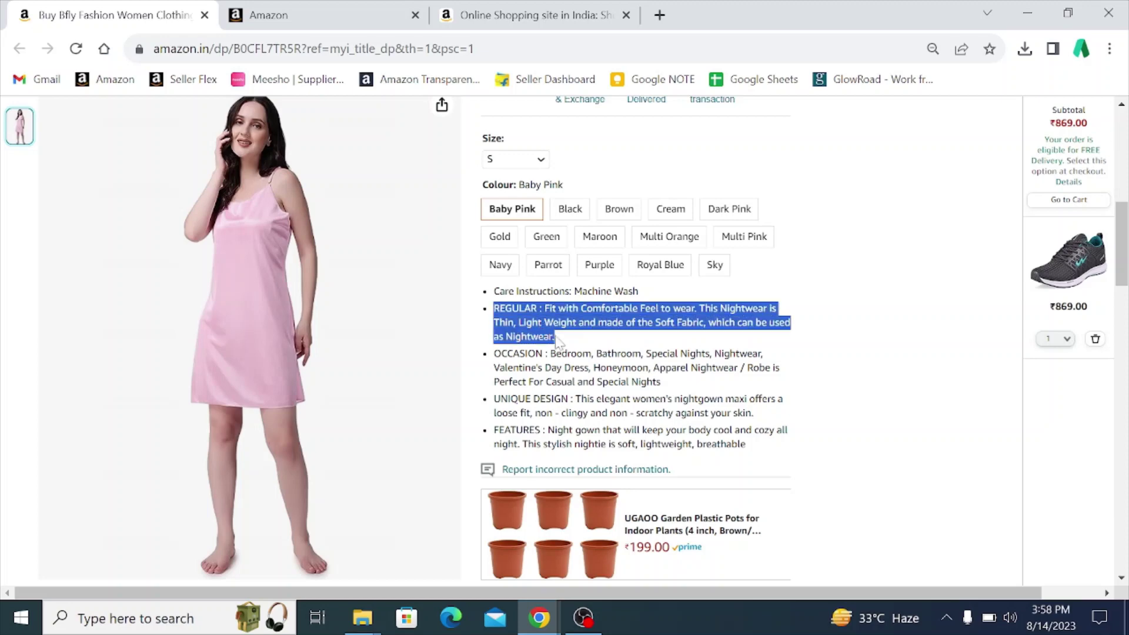
key(ctrl+Tab)
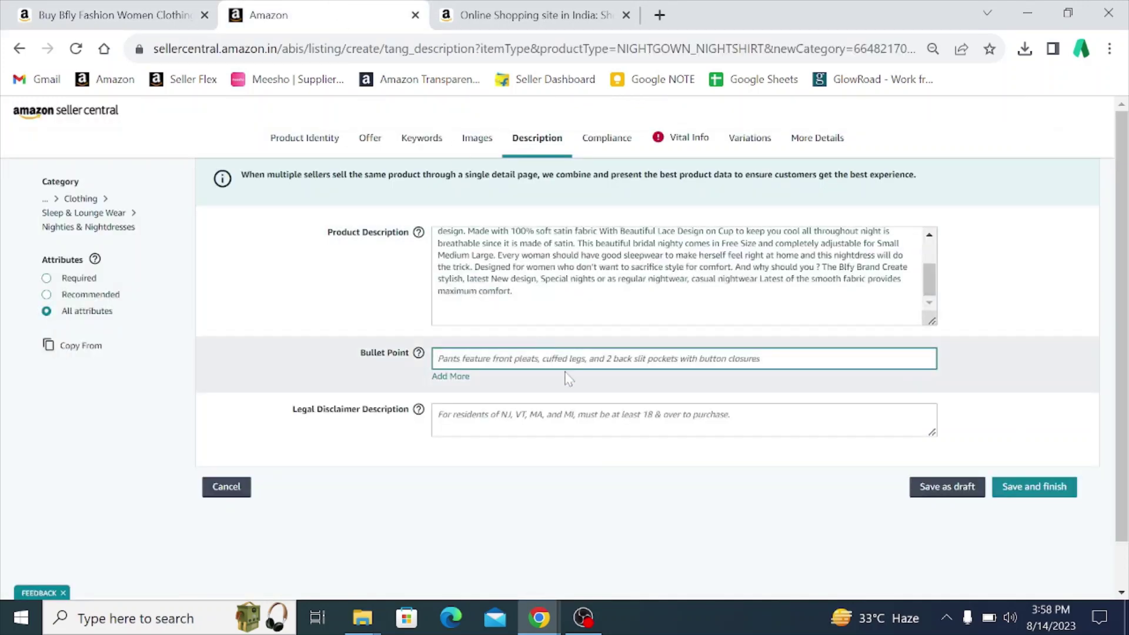
key(ctrl+v)
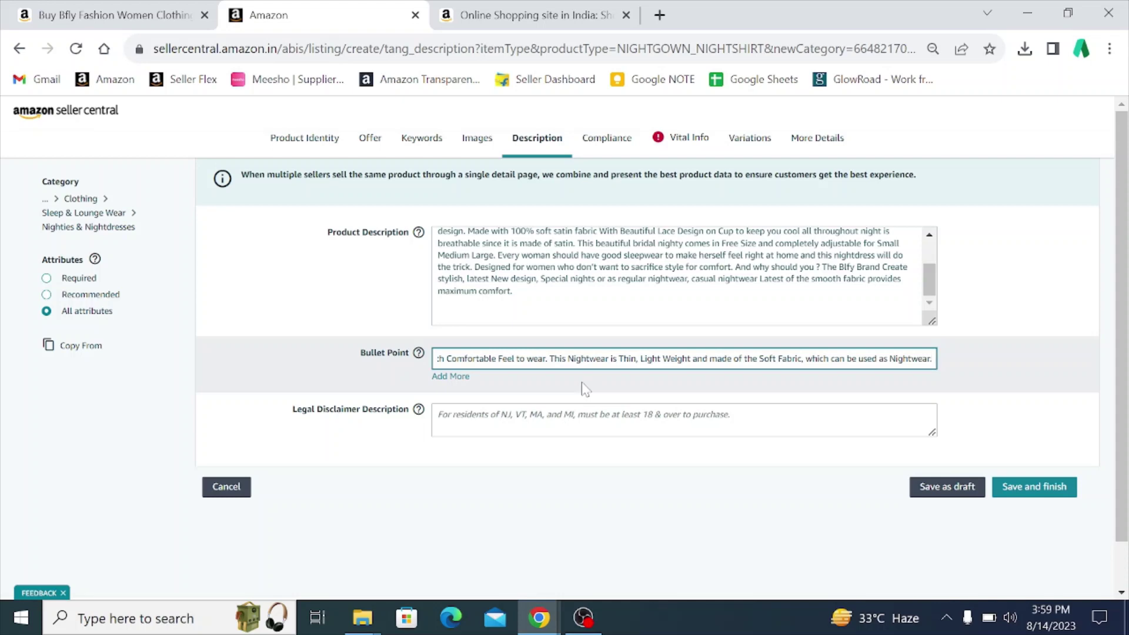
Add a second bullet point containing the OCCASION text copied from the Bfly Fashion product page
click(450, 377)
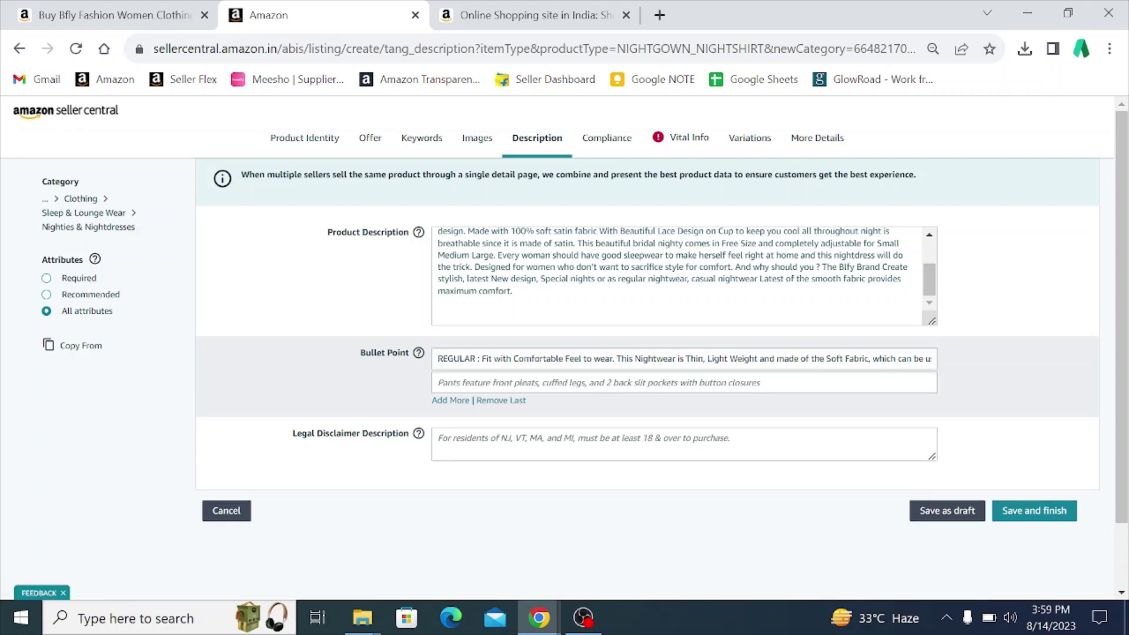
click(112, 14)
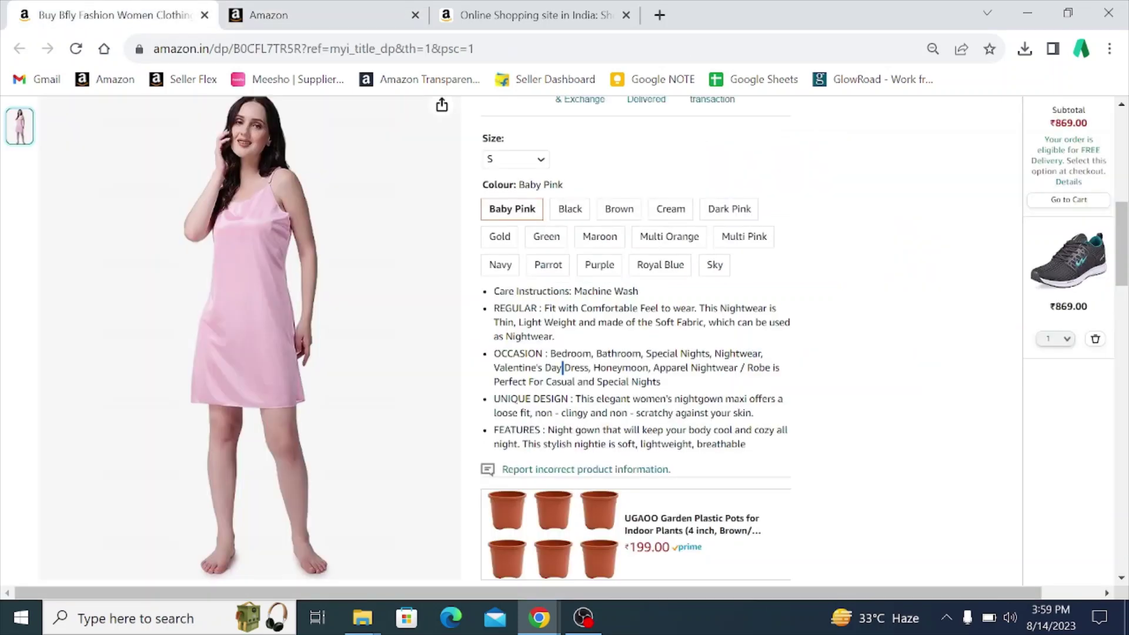
drag(493, 352, 661, 383)
click(336, 6)
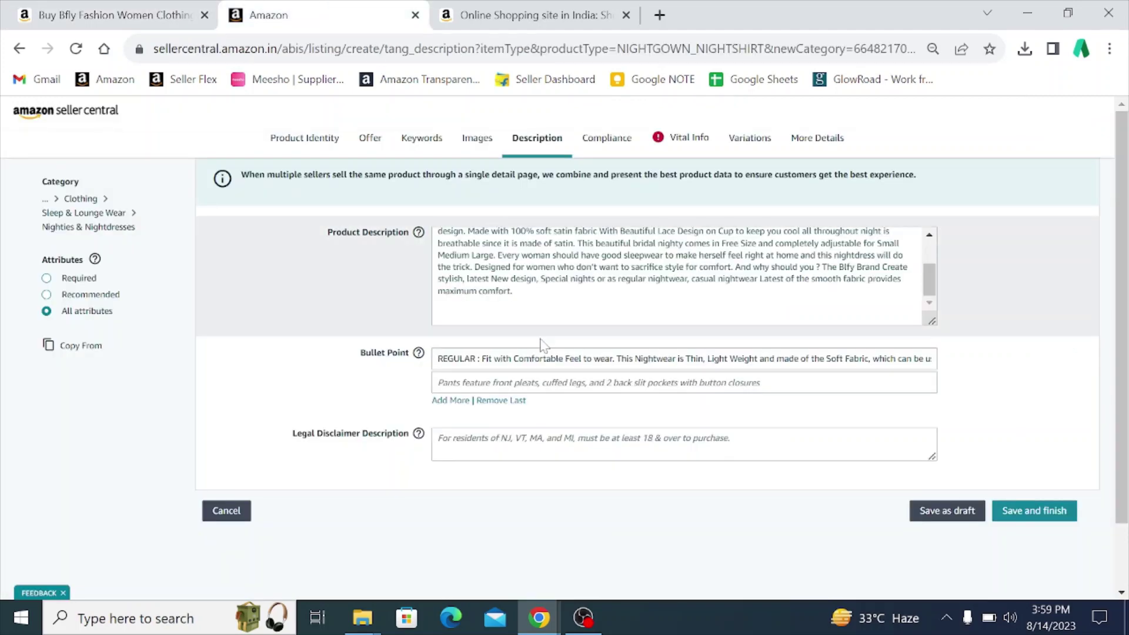
text(OCCASION : Bedroom, Bathroom, Special Nights, Nightwear, Valentine's Day Dress, Honeymoon, Apparel Nightwear / Robe is Perfect for Casual and Special Nights)
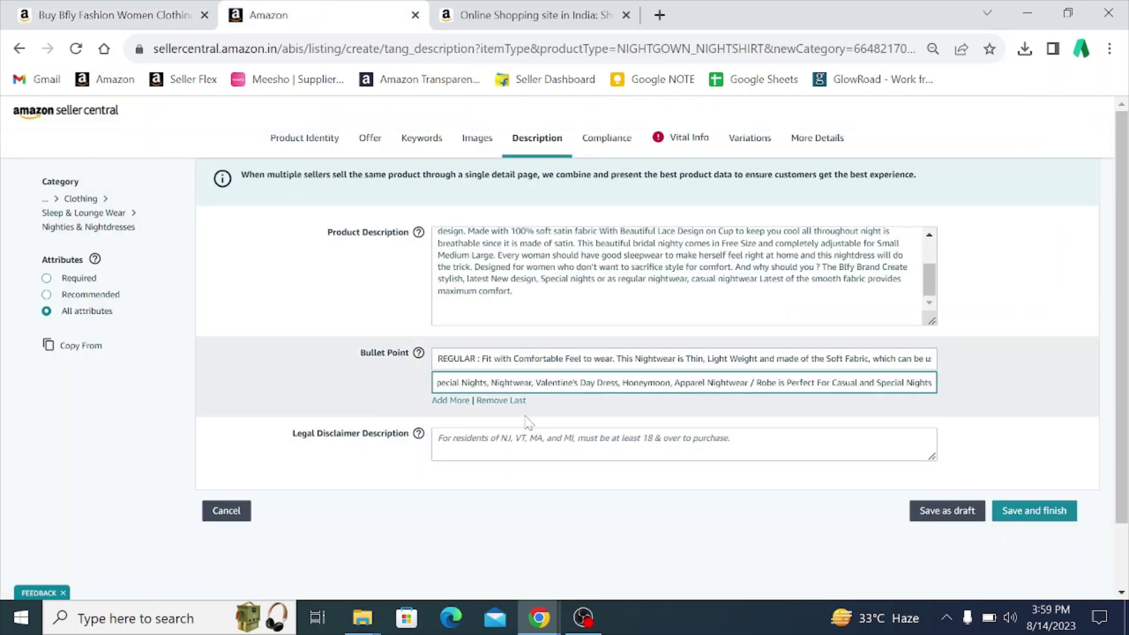
click(463, 421)
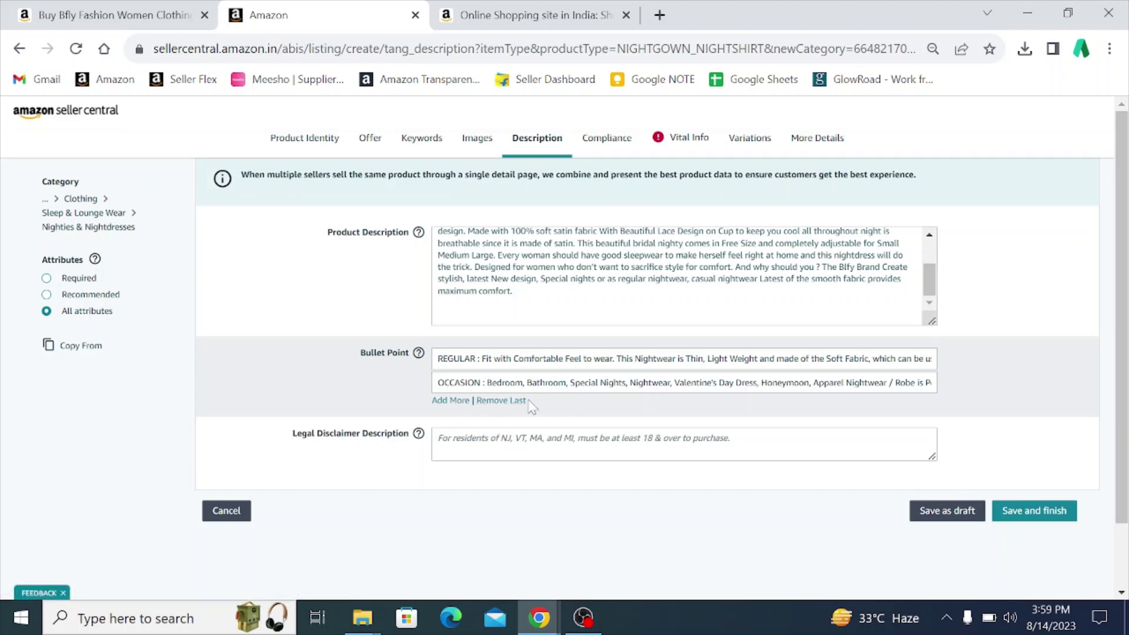
Add a third bullet point containing the UNIQUE DESIGN text copied from the Bfly Fashion product page
click(450, 401)
click(112, 14)
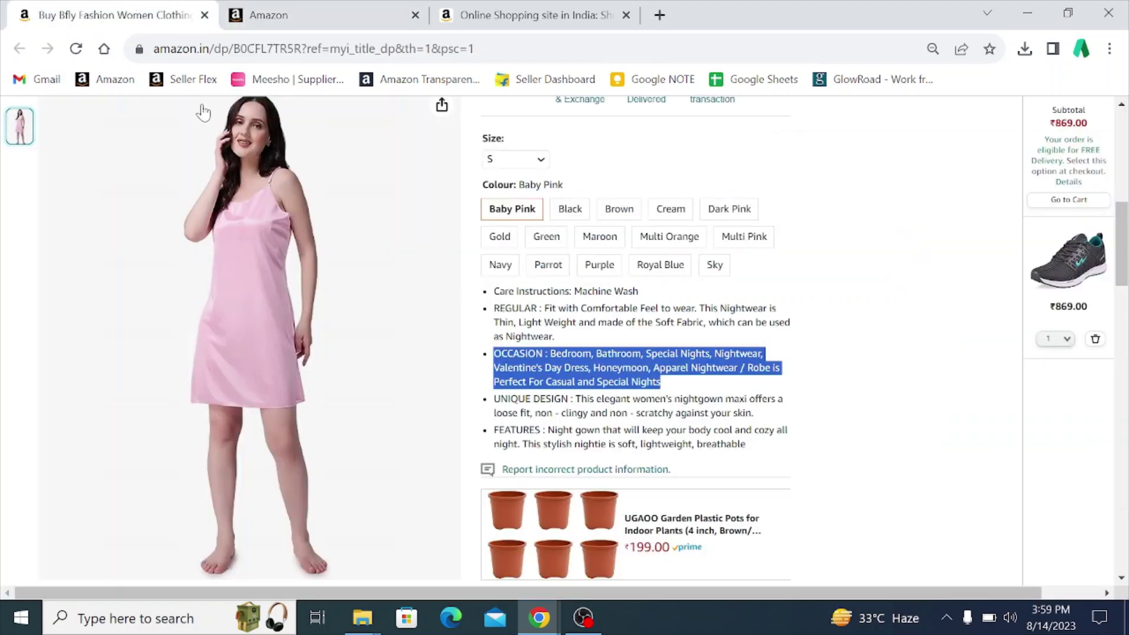
triple_click(531, 400)
key(ctrl+c)
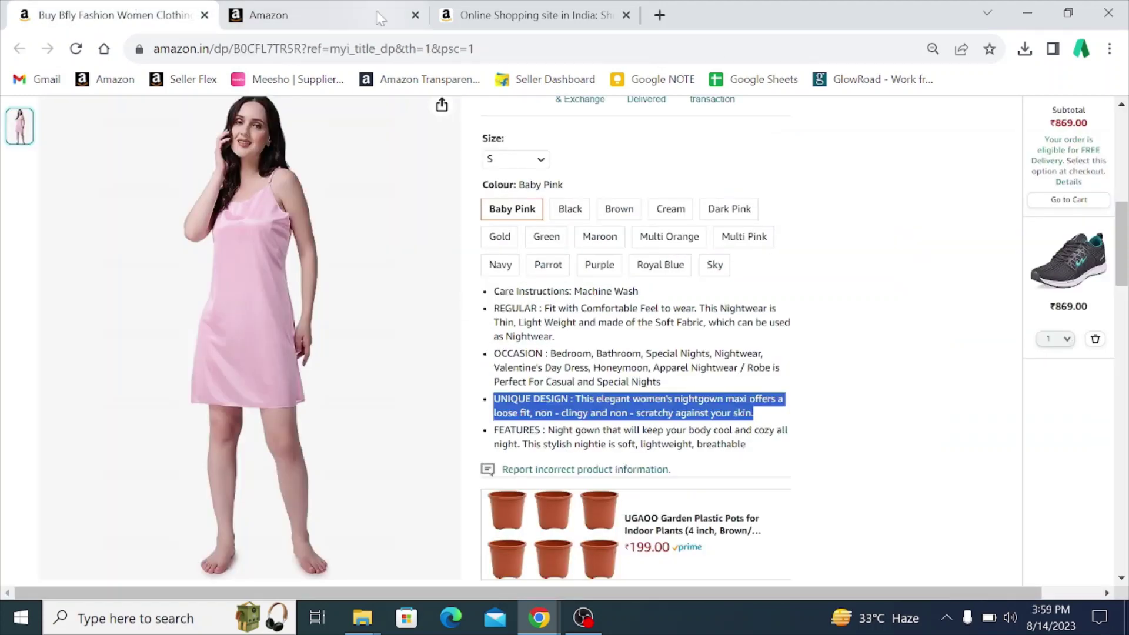
click(353, 15)
click(526, 406)
key(ctrl+v)
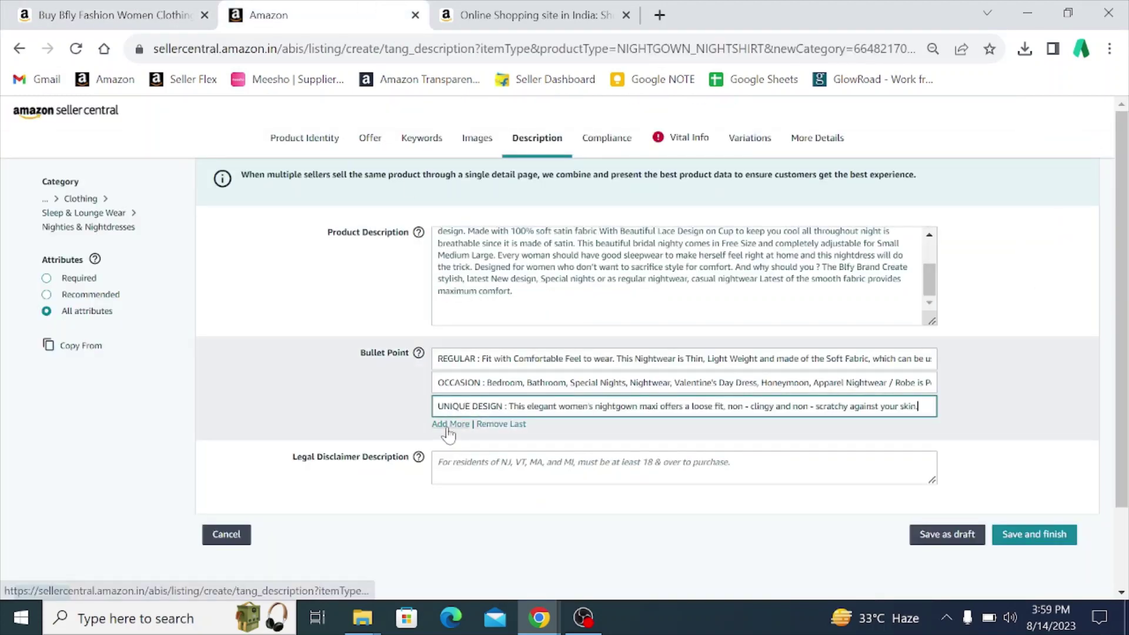
Add a fourth bullet point containing the FEATURES text copied from the Bfly Fashion product page
click(97, 17)
triple_click(588, 430)
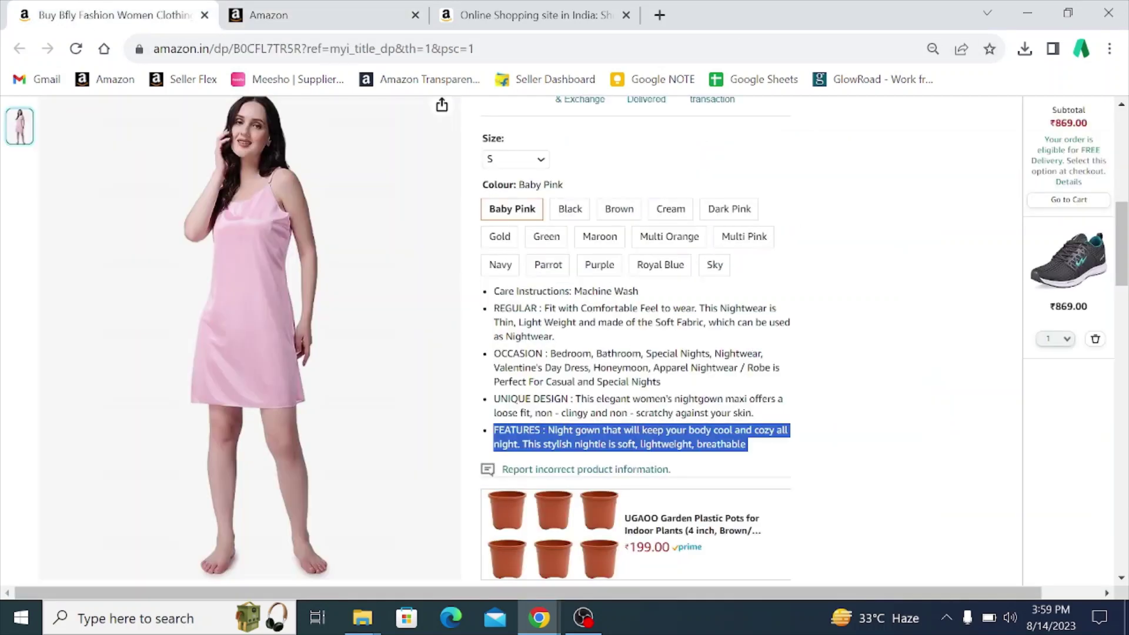
key(ctrl+c)
click(320, 15)
click(531, 432)
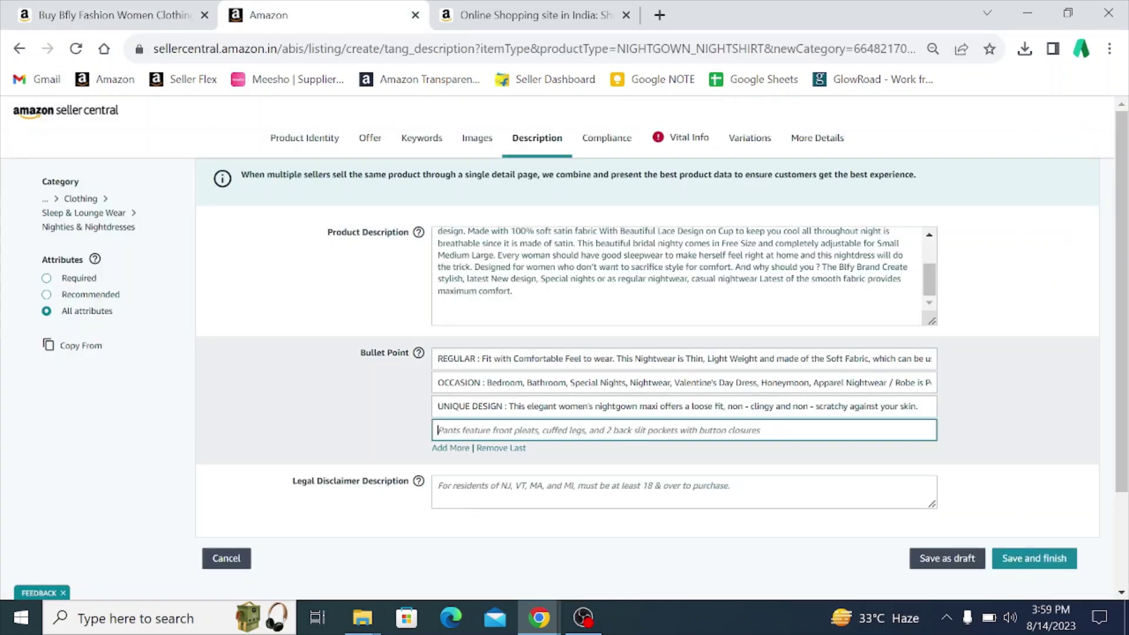
key(ctrl+v)
click(587, 460)
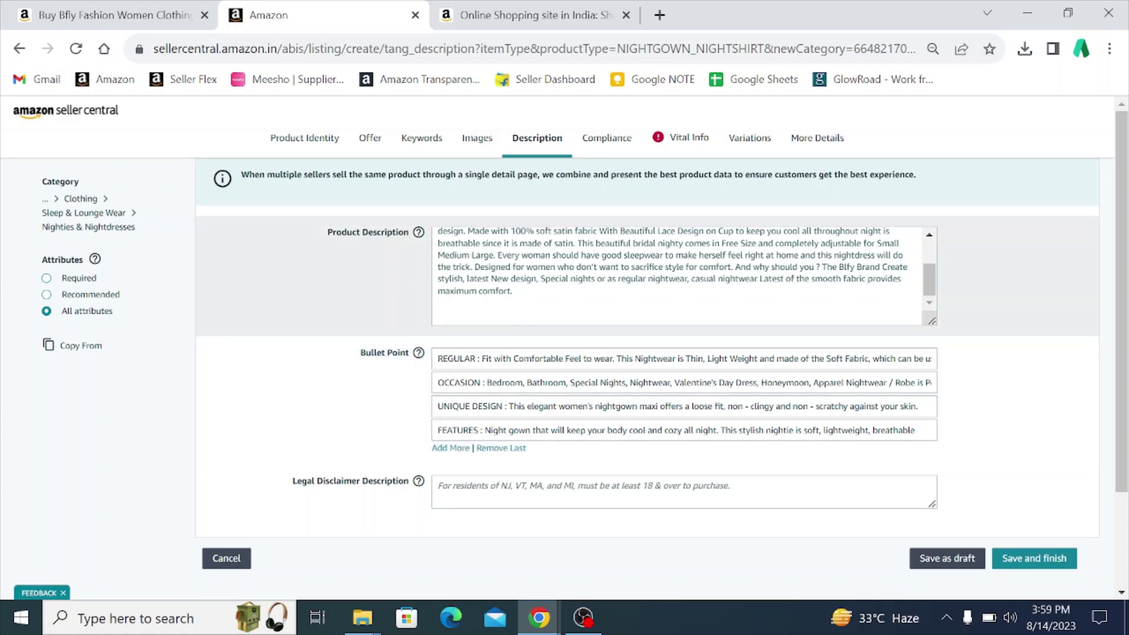
In the compliance details, answer No to batteries being included and No to the product being or using a battery
click(608, 143)
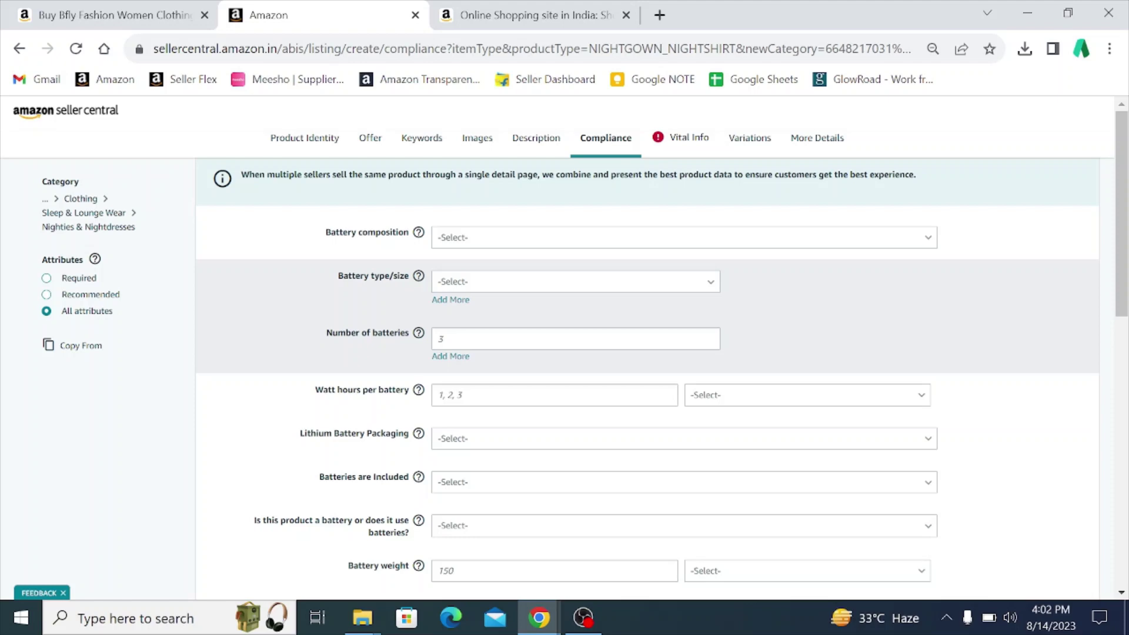
scroll(597, 330, down, 3)
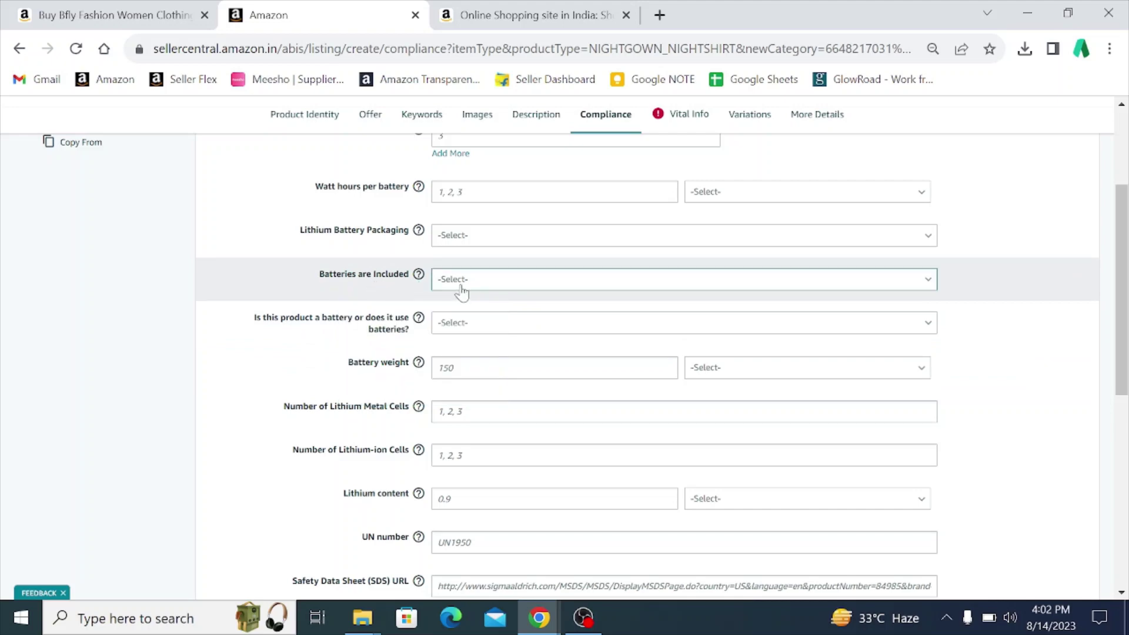
click(462, 292)
click(480, 331)
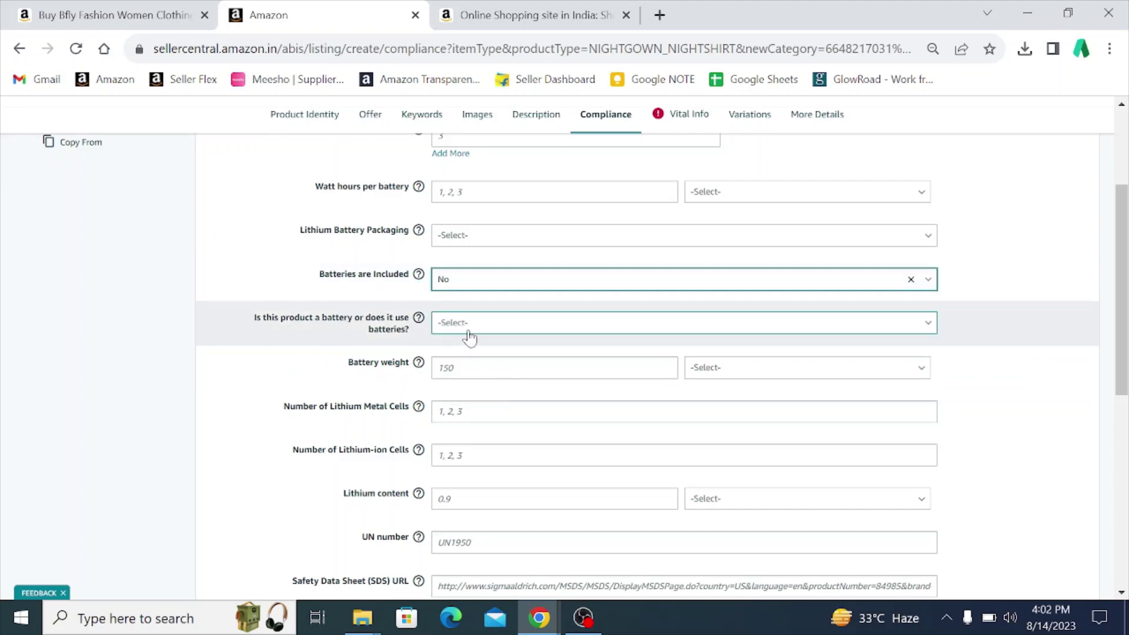
click(482, 333)
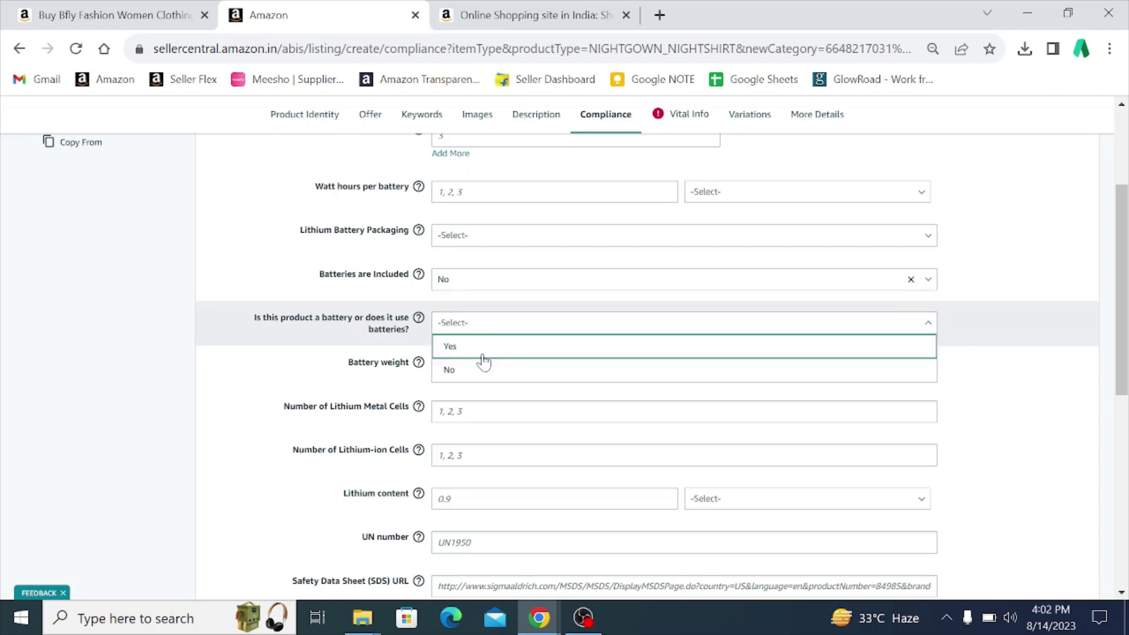
click(476, 370)
Set the Applicable Dangerous Goods Regulations to Not Applicable
scroll(324, 361, down, 8)
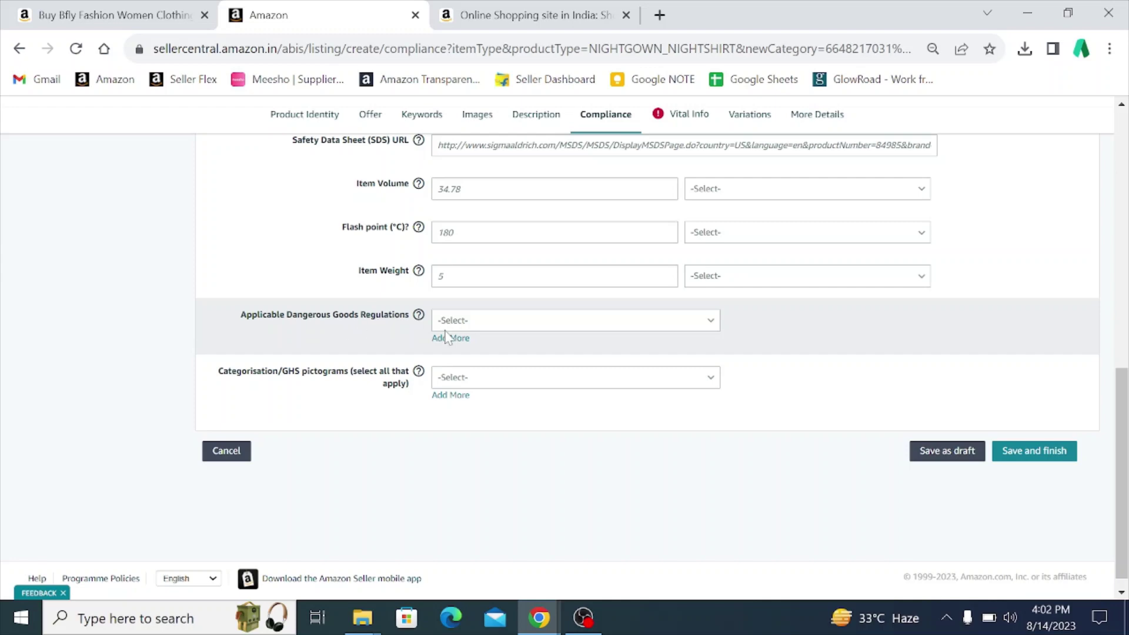
click(470, 327)
click(487, 448)
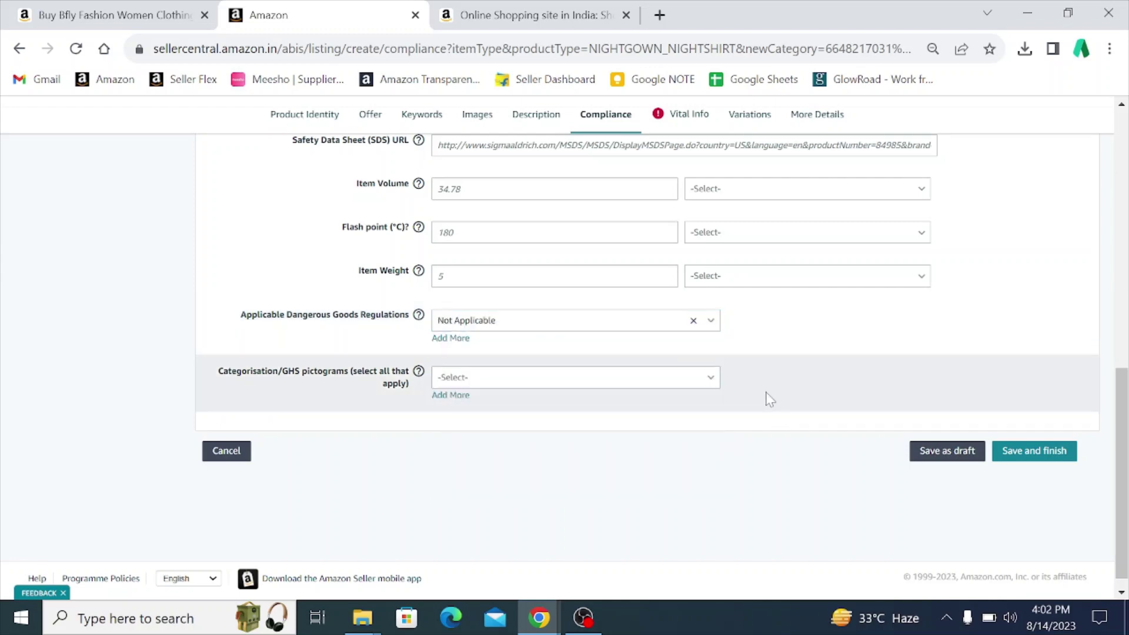
scroll(612, 464, up, 8)
scroll(608, 431, up, 2)
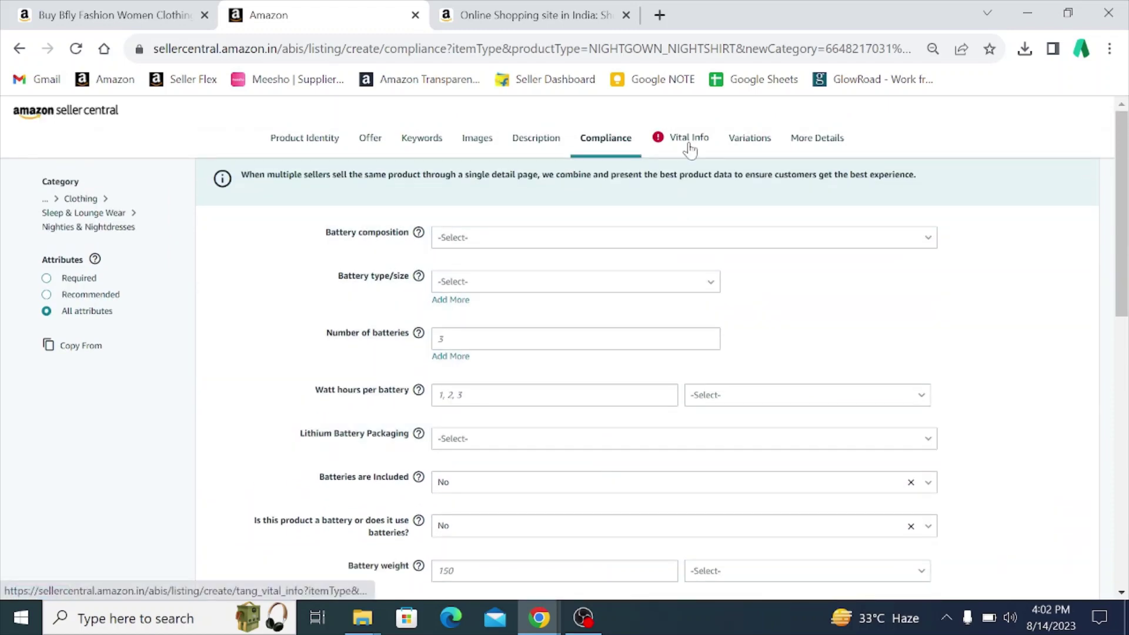
Enter KLP02 as the Manufacturer Part Number in the listing's vital info
click(690, 150)
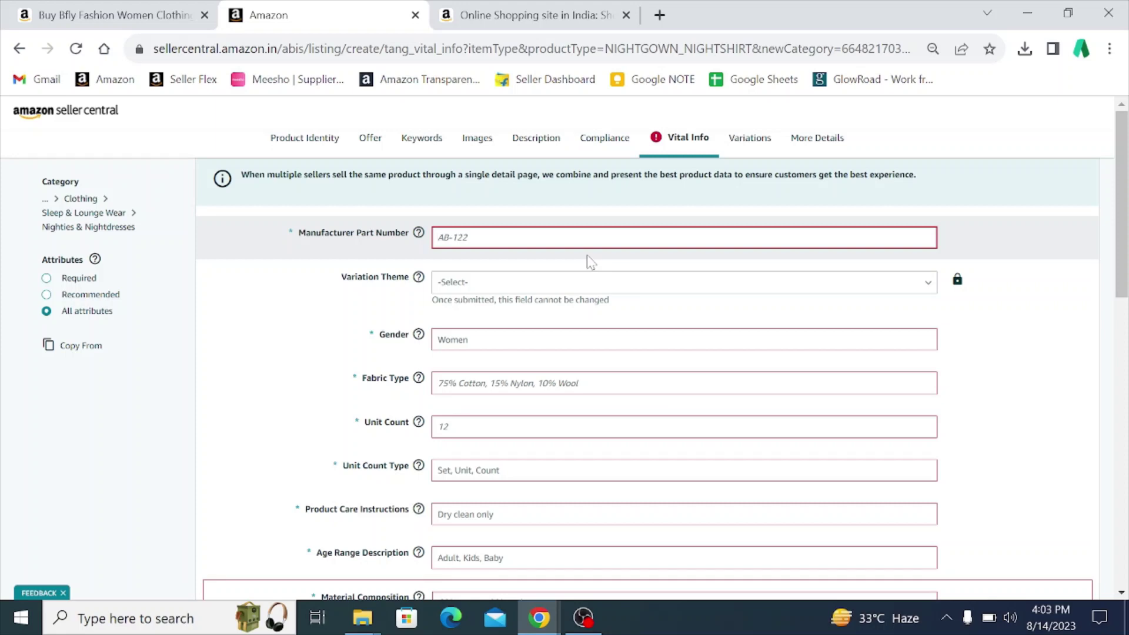
text(KLP02)
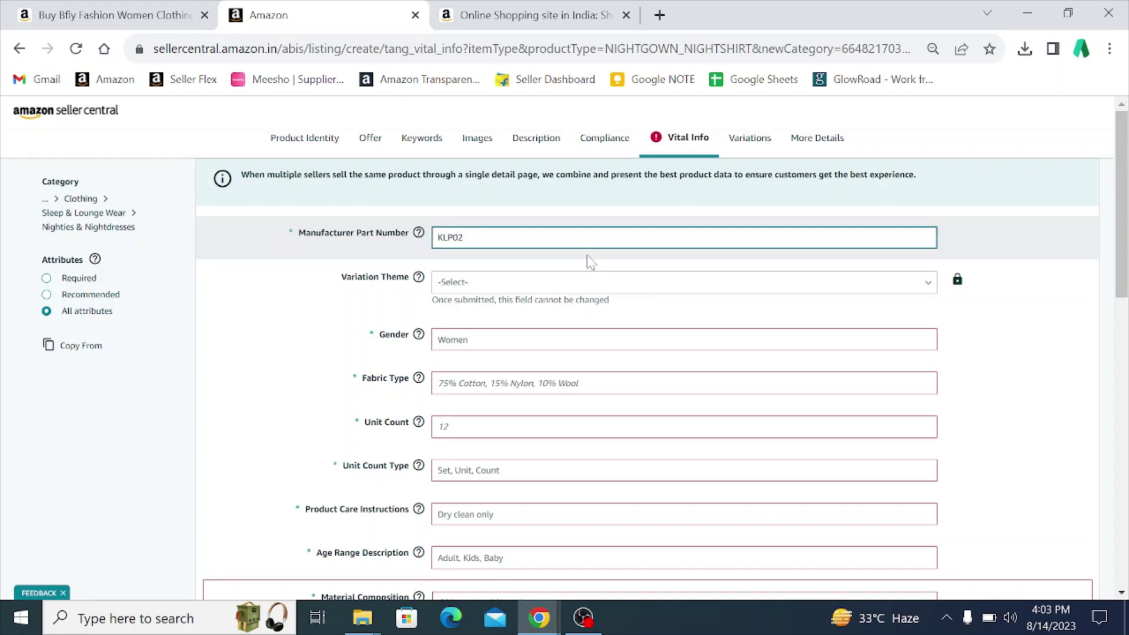
Set the Gender to Women and enter Satin Lcyra as the Fabric Type
click(562, 321)
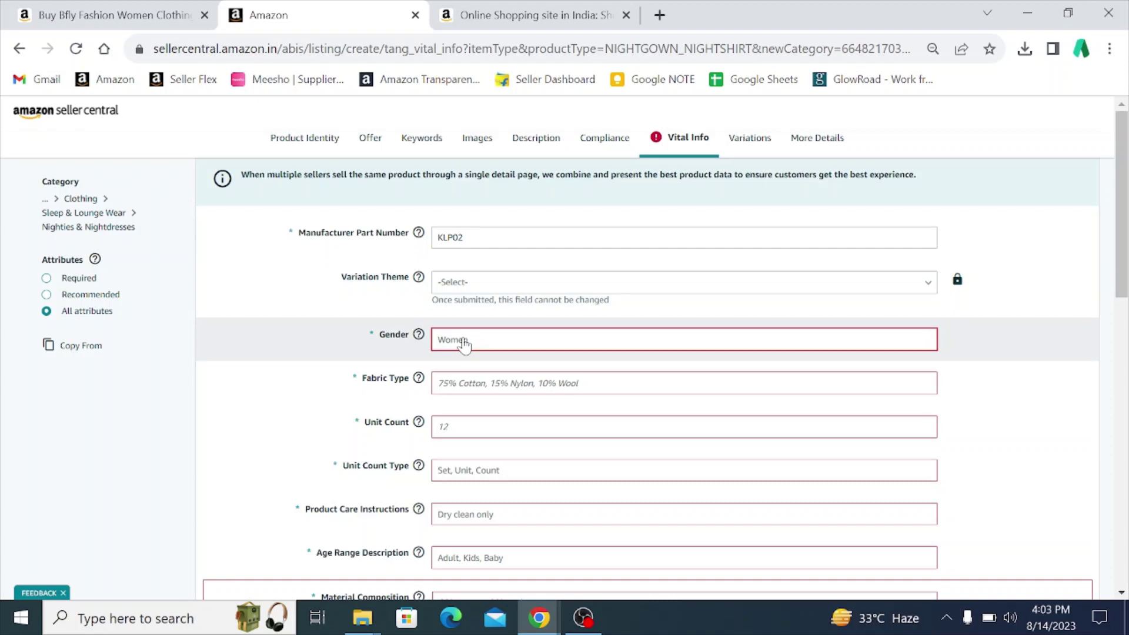
click(464, 346)
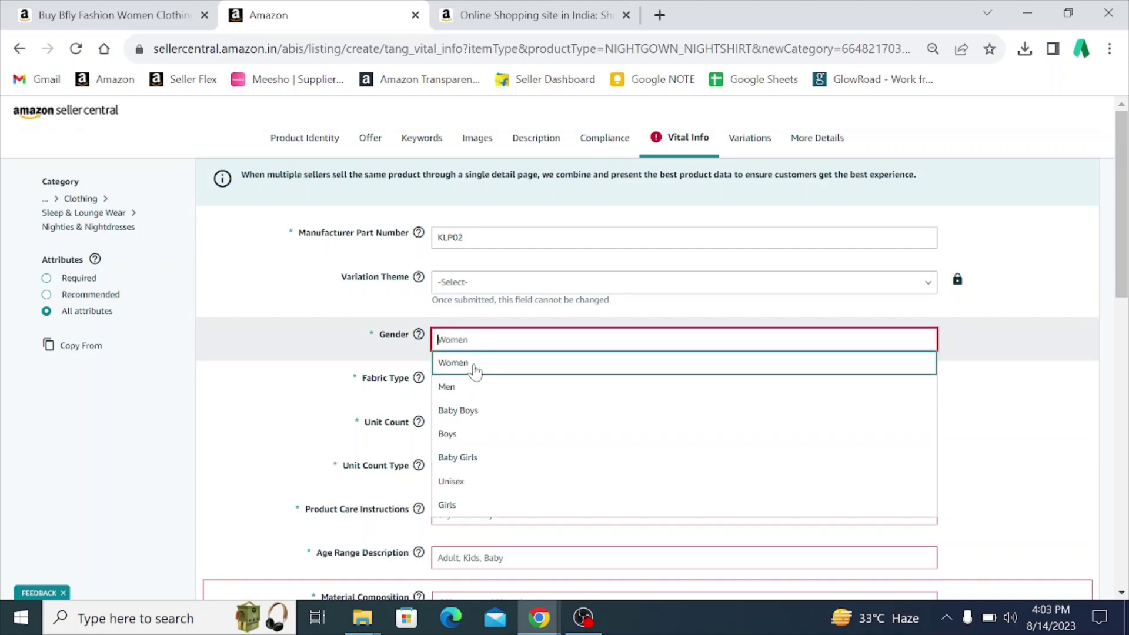
click(475, 363)
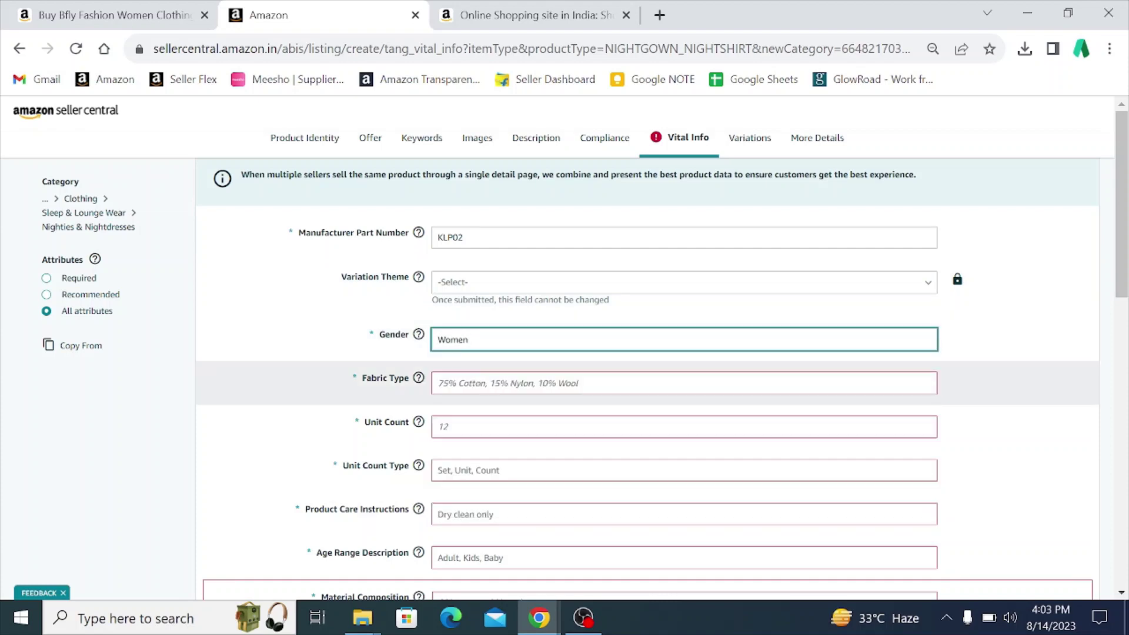
click(438, 383)
text(Satin)
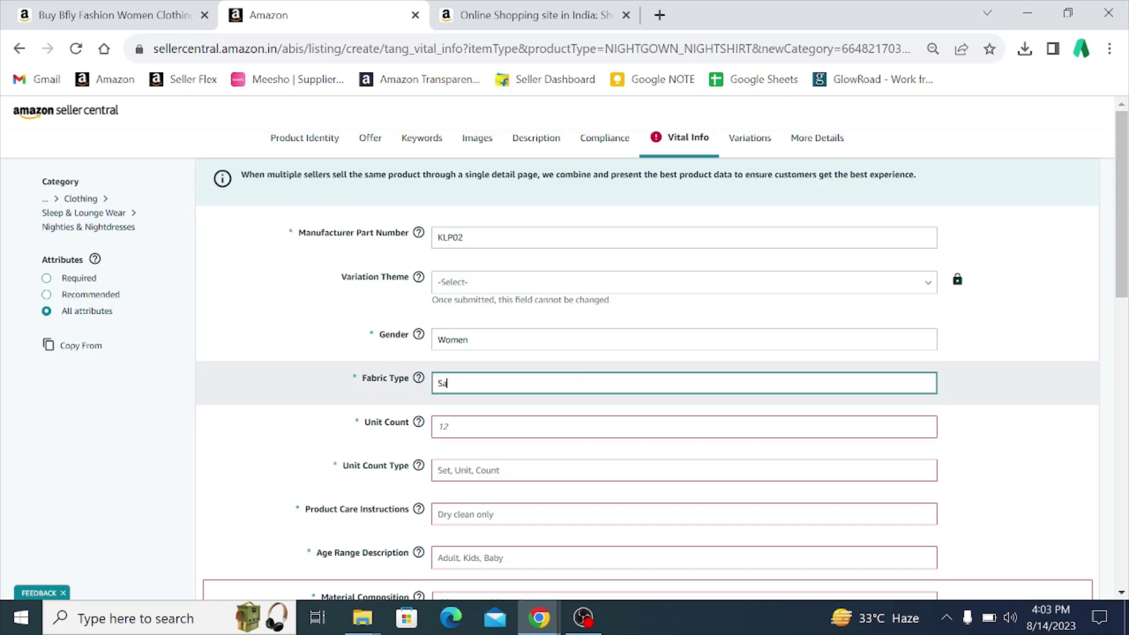
key(BackSpace)
text(n Lcyra)
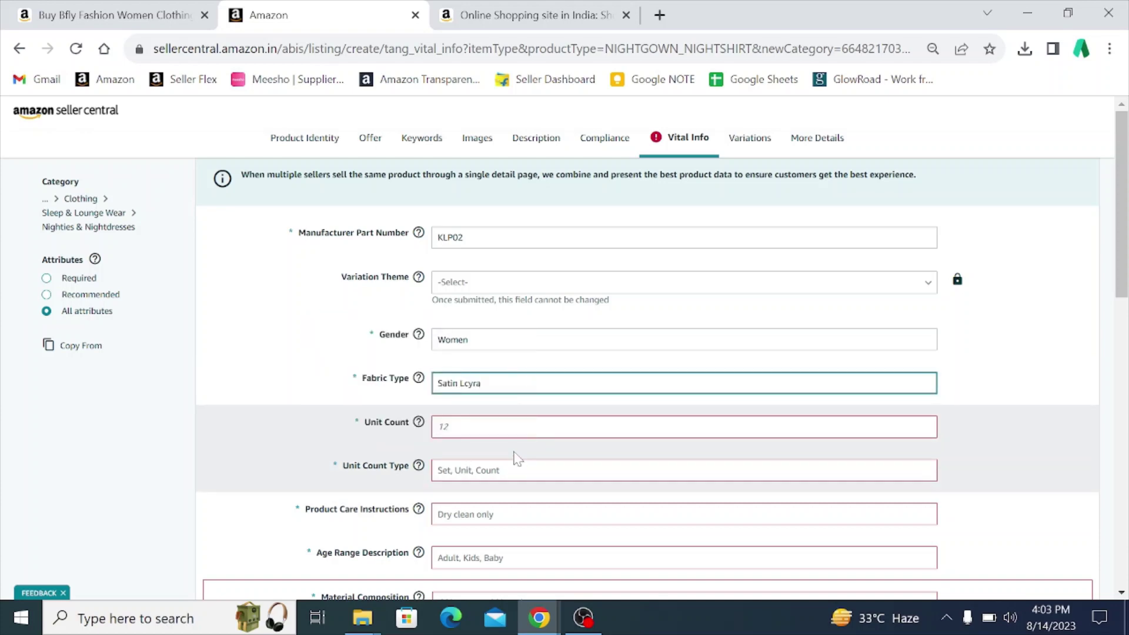
Set the Unit Count to 1 and the Unit Count Type to Count
click(447, 426)
text(1)
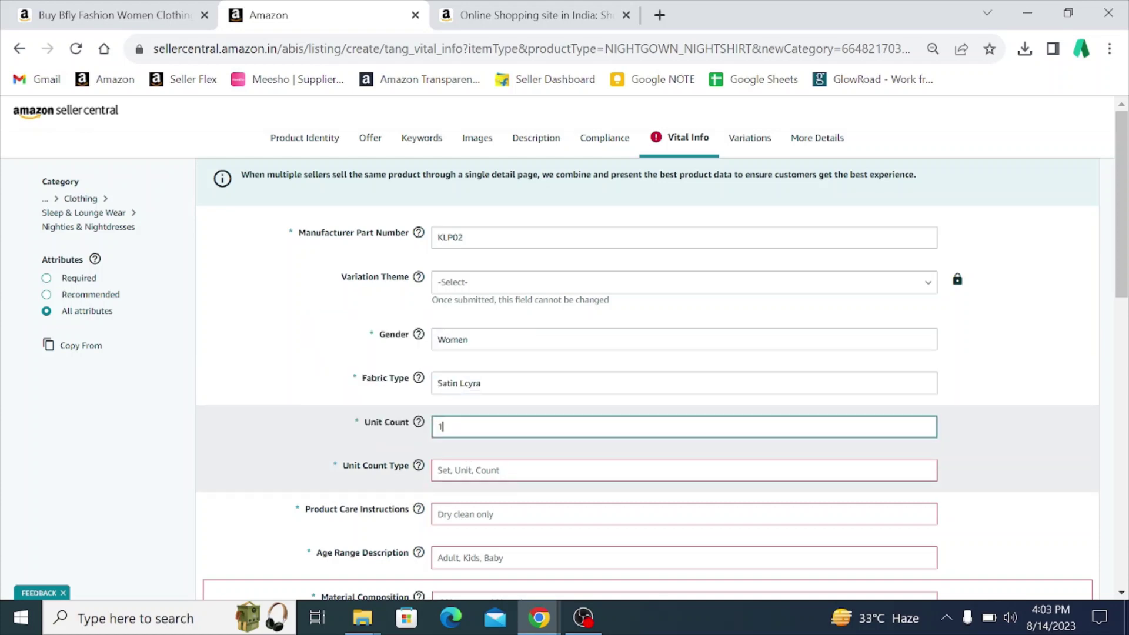
click(479, 476)
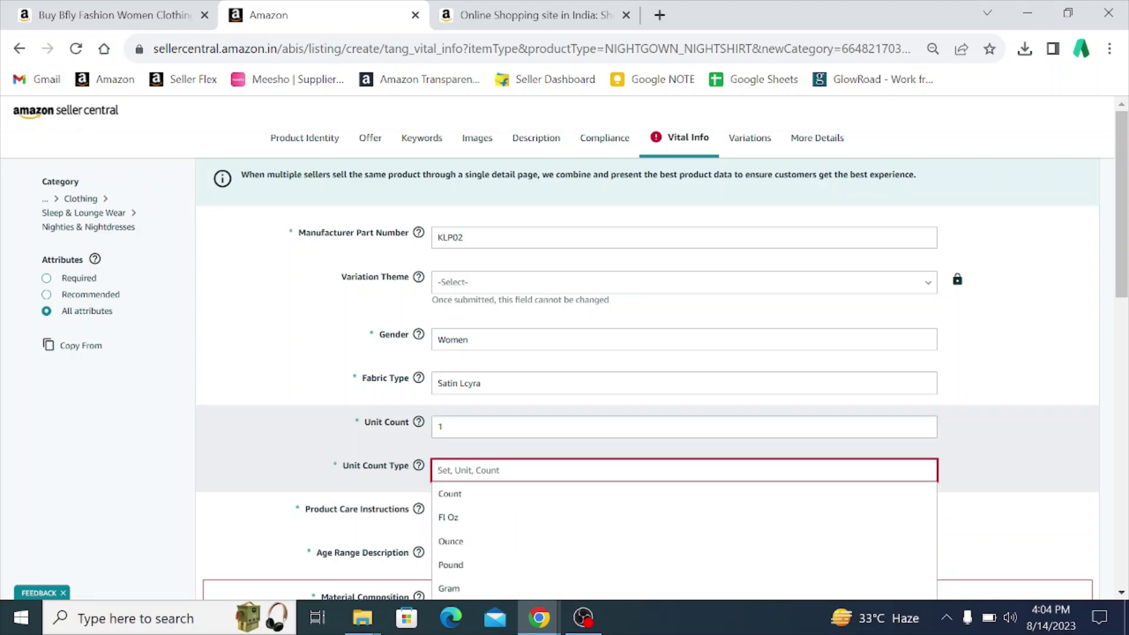
click(450, 493)
Set the Product Care Instructions to Machine Wash and the Age Range Description to Adult
scroll(308, 409, down, 2)
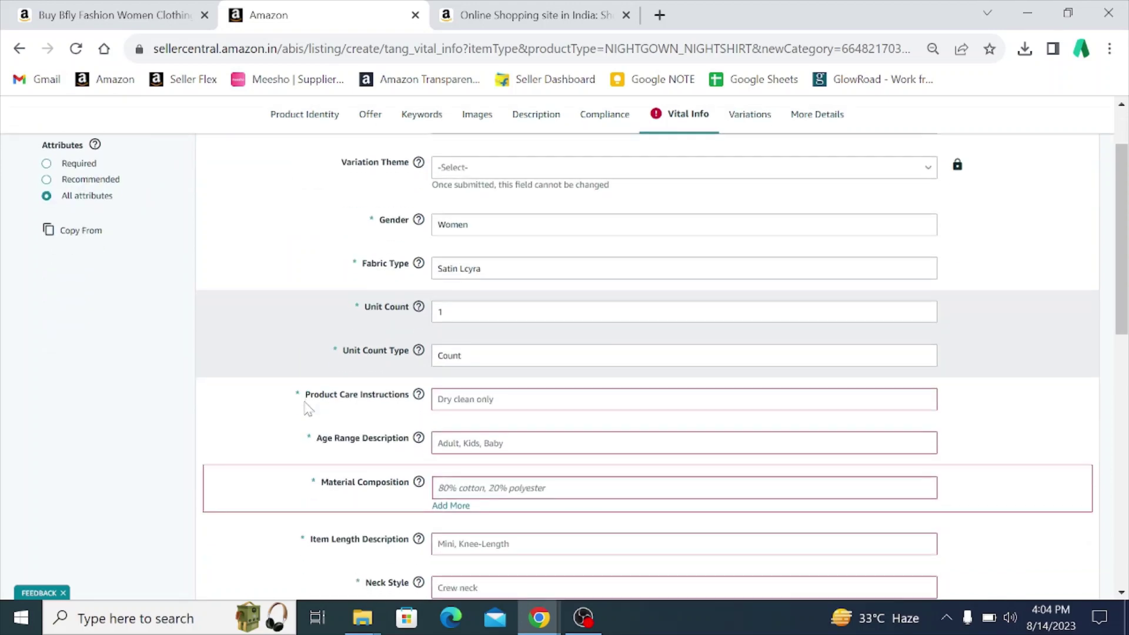
click(466, 402)
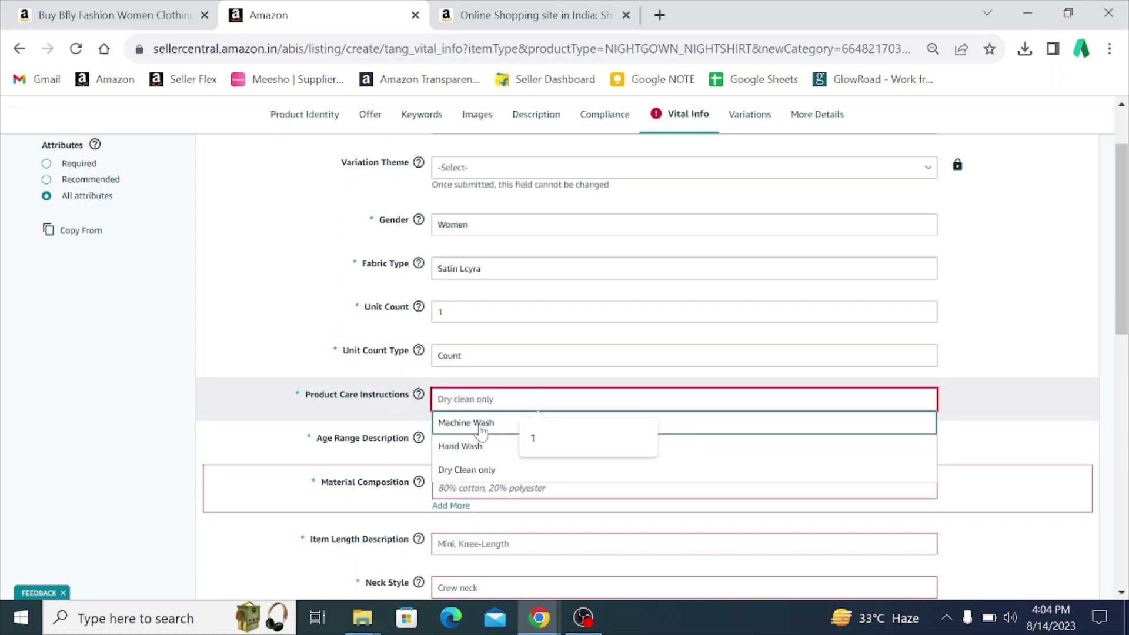
click(481, 427)
scroll(479, 425, down, 3)
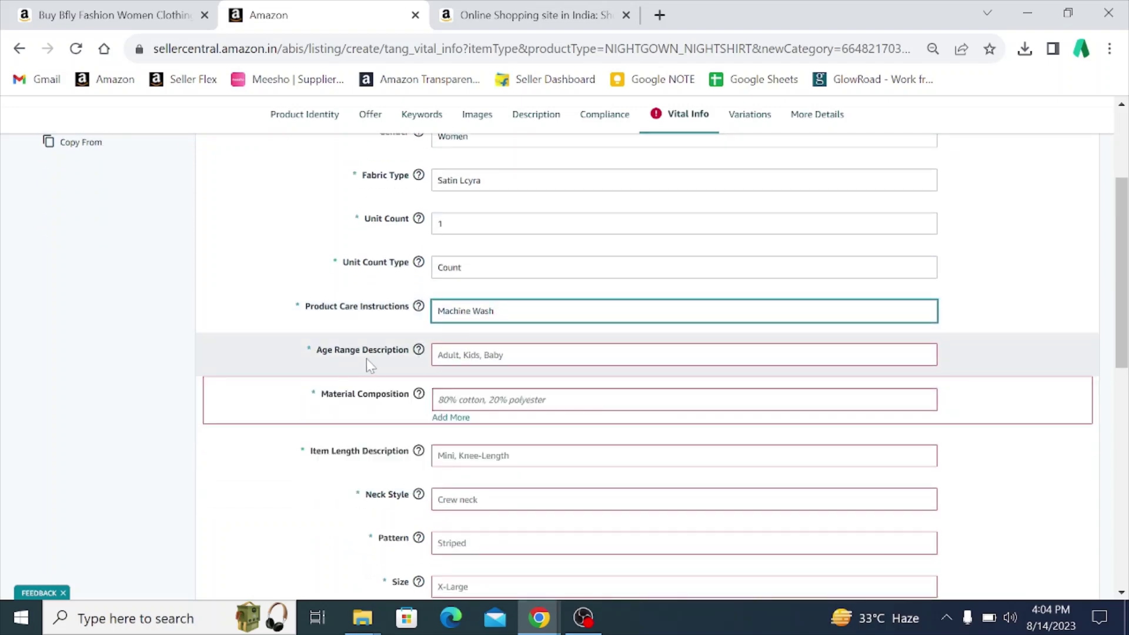
click(480, 356)
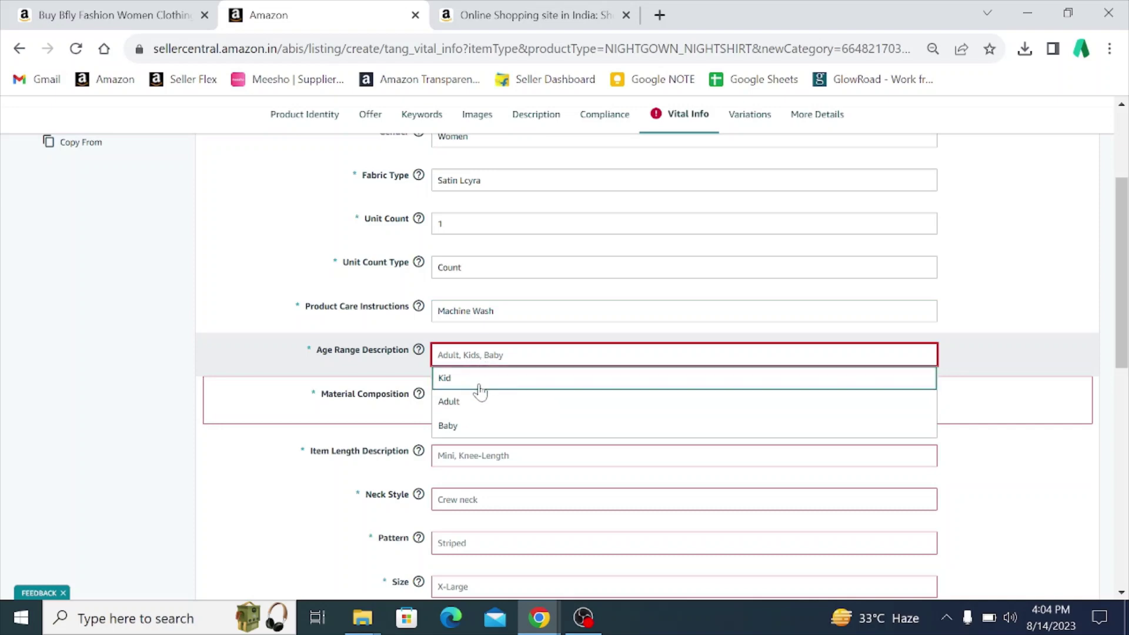
click(478, 401)
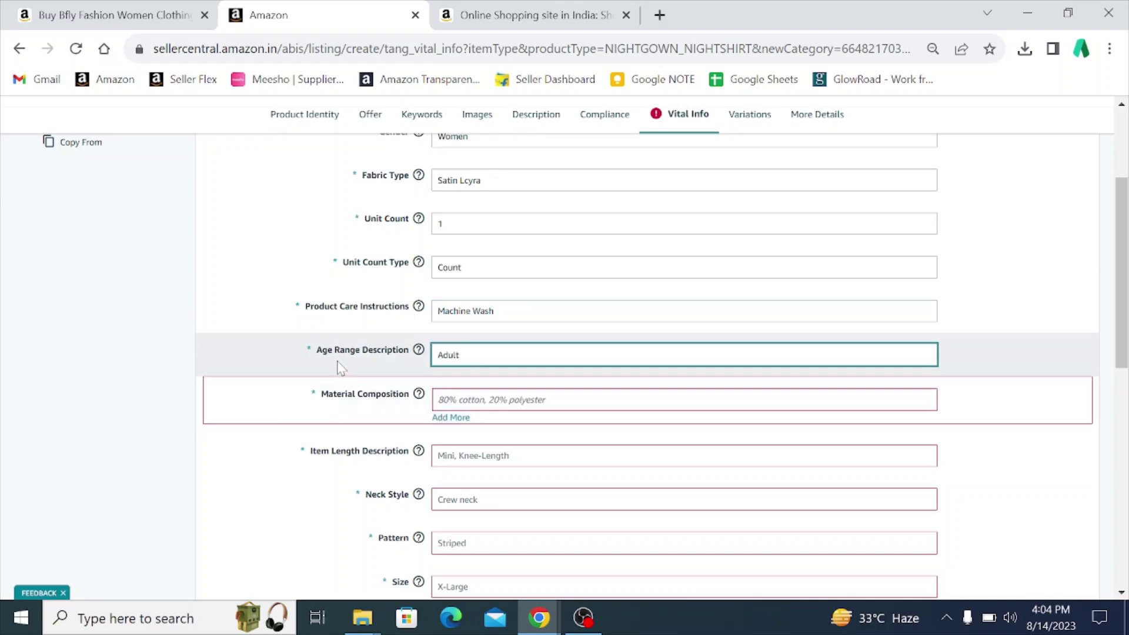
Enter 100% Stain Lcyra as the Material Composition
scroll(347, 358, down, 1)
key(Tab)
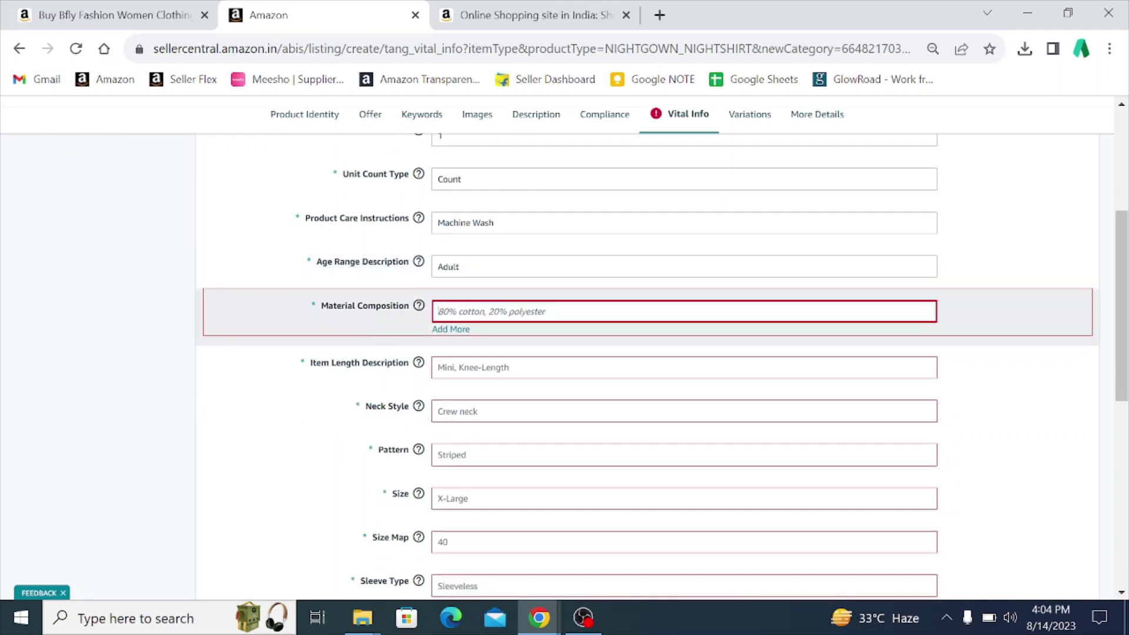
text(1000)
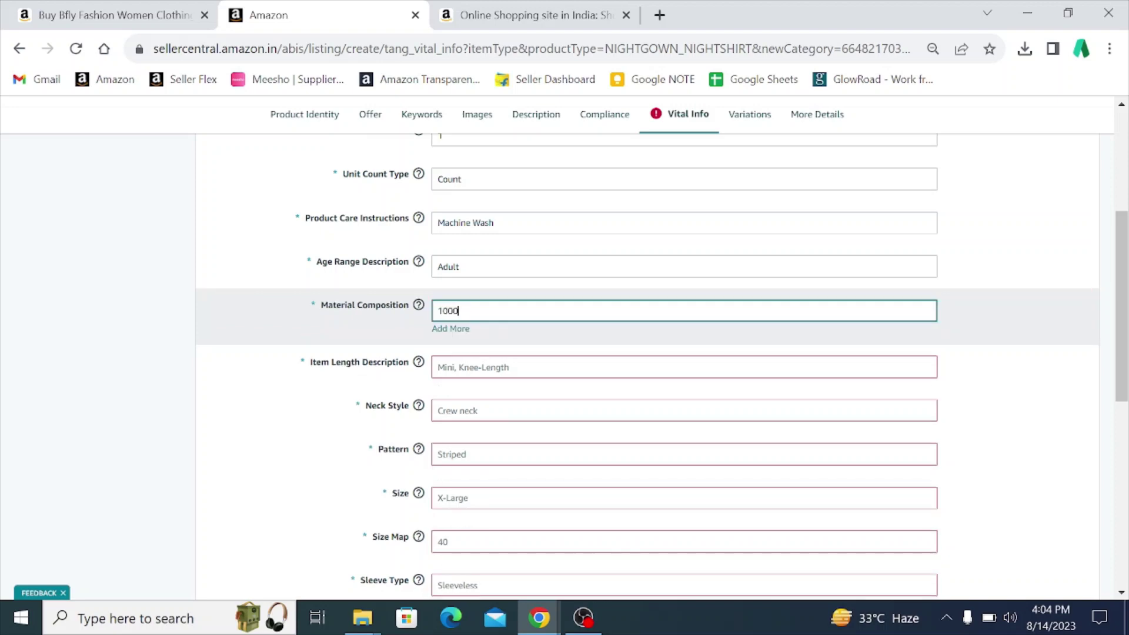
key(BackSpace)
text(% Stain Lcyra)
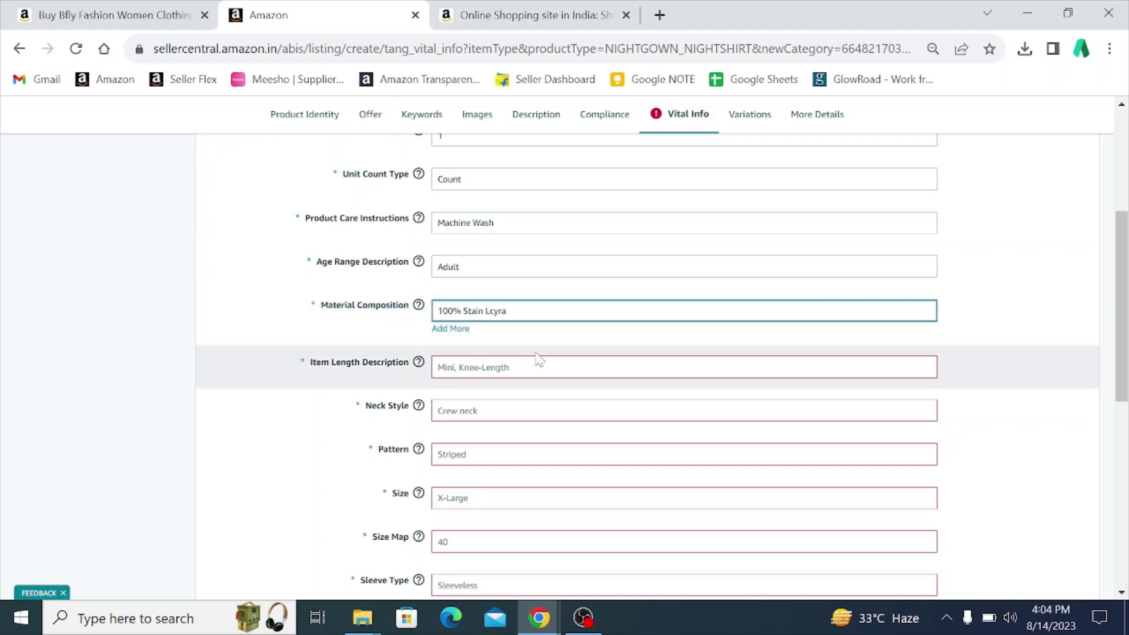
Set the Item Length Description to Above knee and the Neck Style to Scoop Neck
click(377, 378)
click(463, 373)
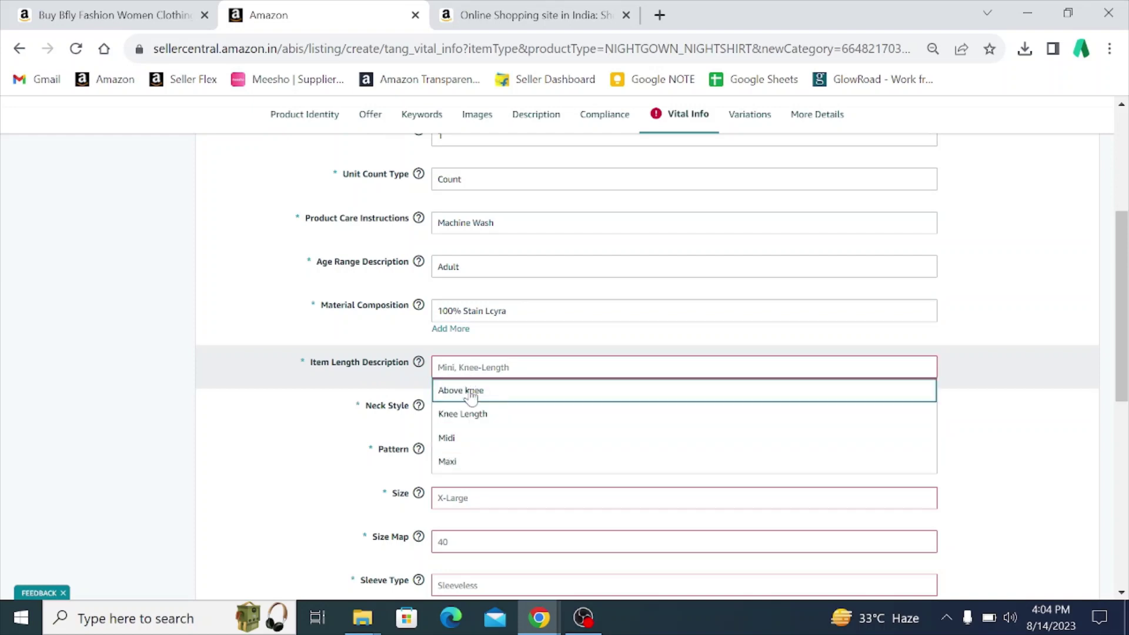
click(467, 390)
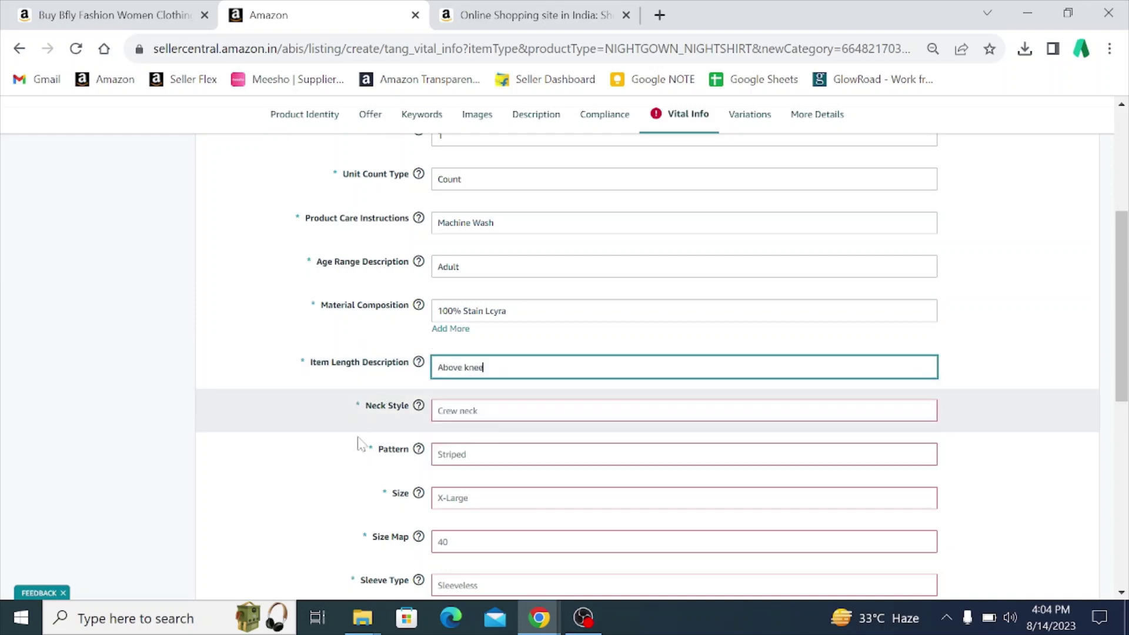
click(457, 416)
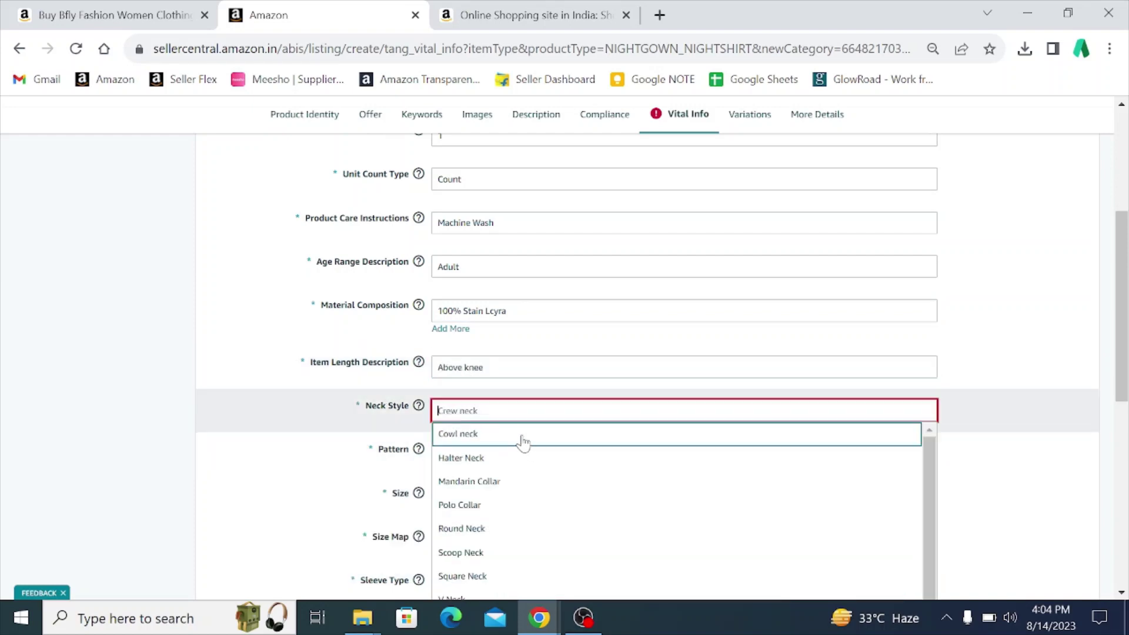
click(473, 554)
Set the night dress's Pattern to Solid
scroll(464, 351, down, 2)
click(467, 369)
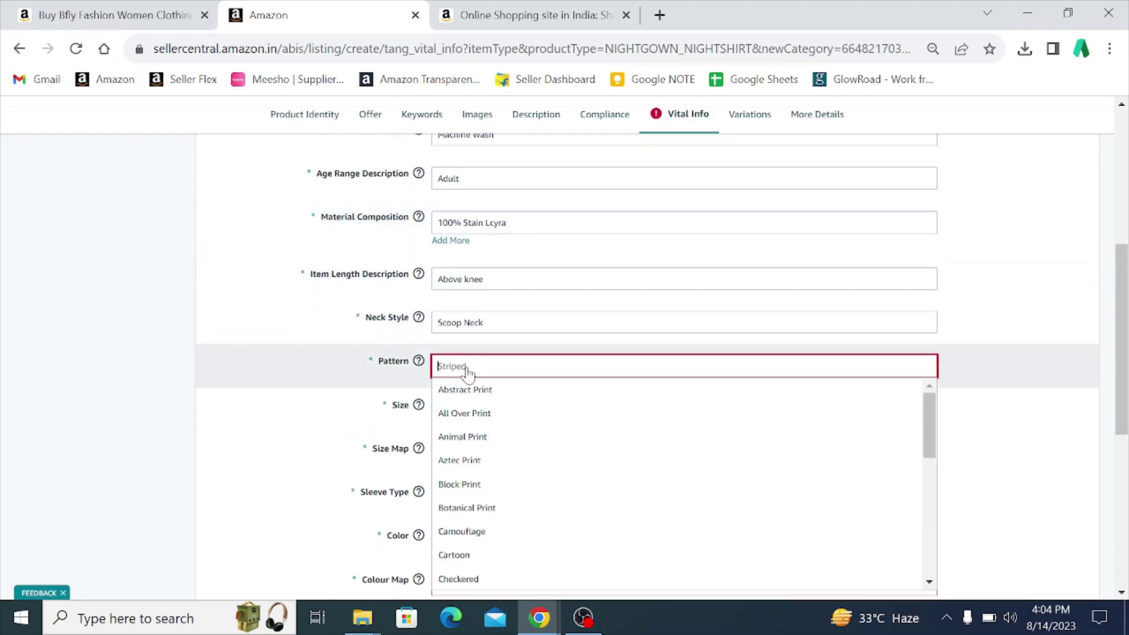
text(Solid)
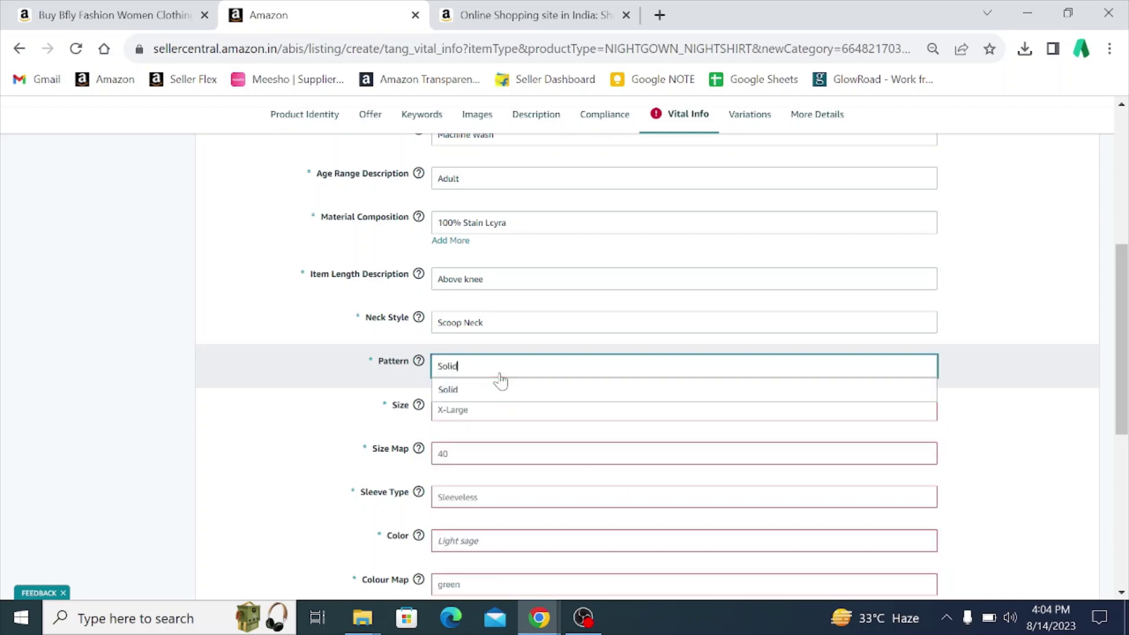
click(483, 398)
Set the Size to Small and the Size Map to S
click(472, 416)
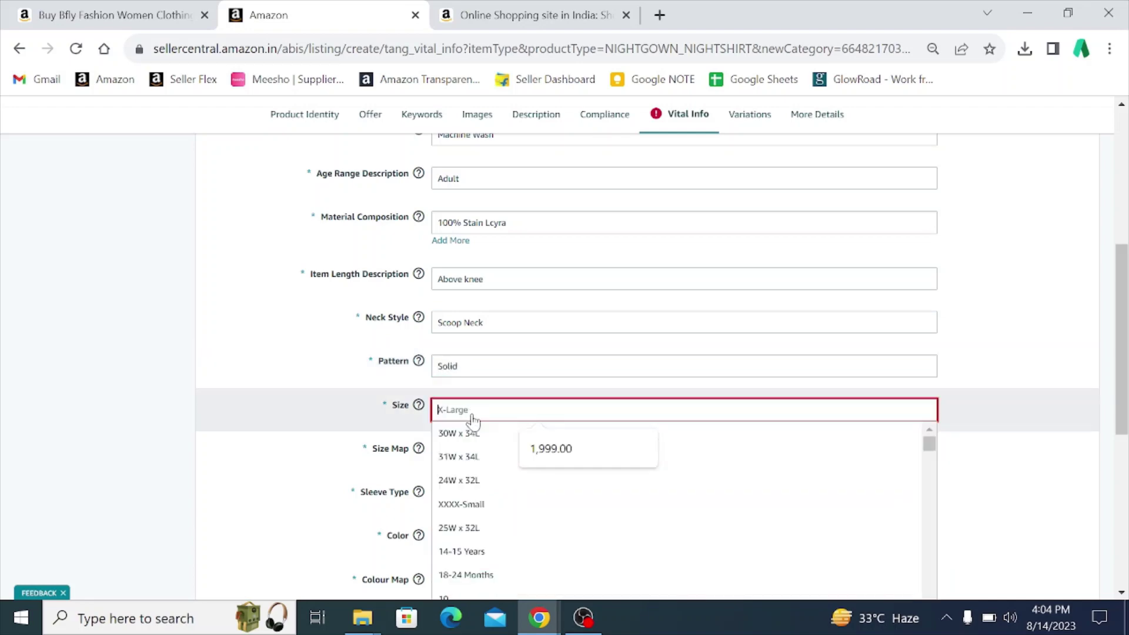
text(s)
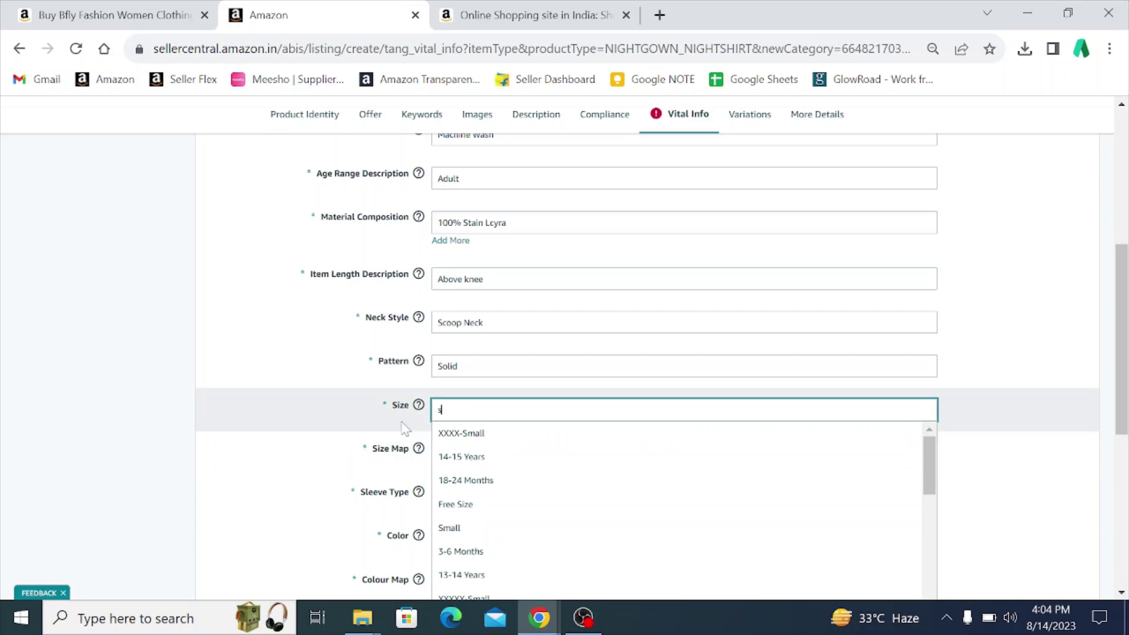
click(454, 528)
click(464, 454)
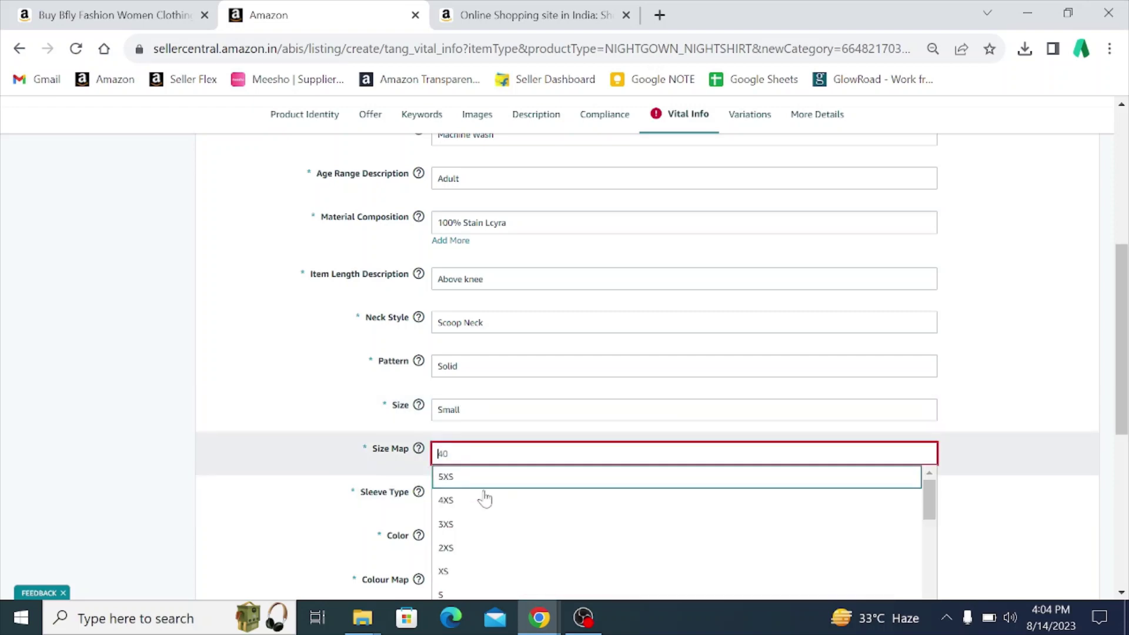
click(456, 594)
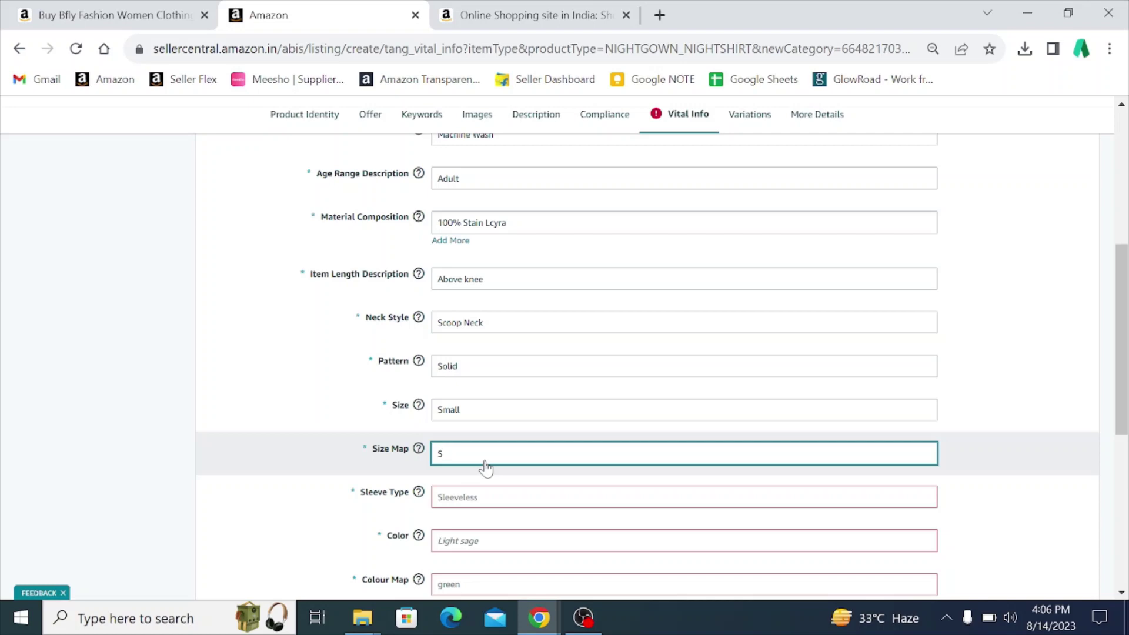
Choose Short Sleeve as the Sleeve Type
scroll(486, 469, down, 1)
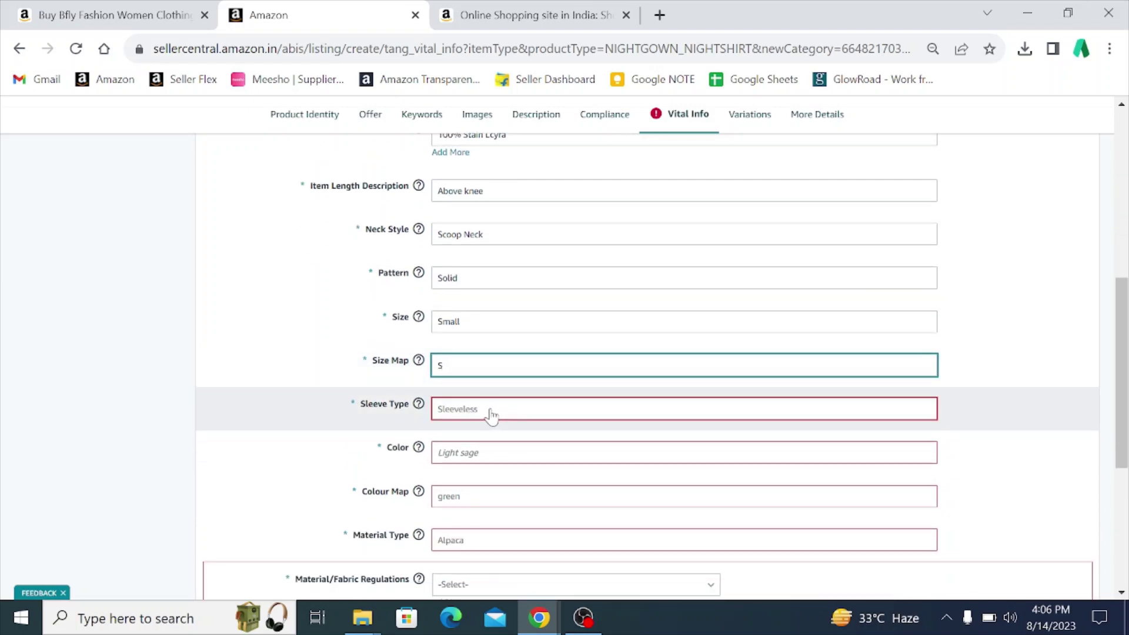
click(494, 415)
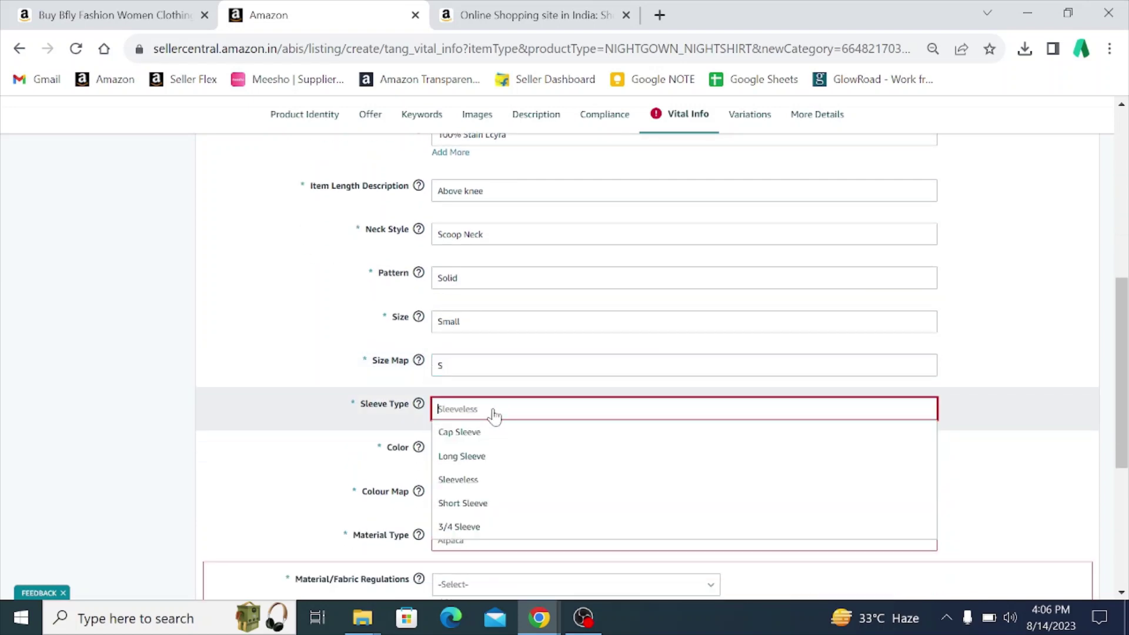
click(488, 503)
Set both the Color and the Colour Map to Pink
scroll(478, 341, down, 3)
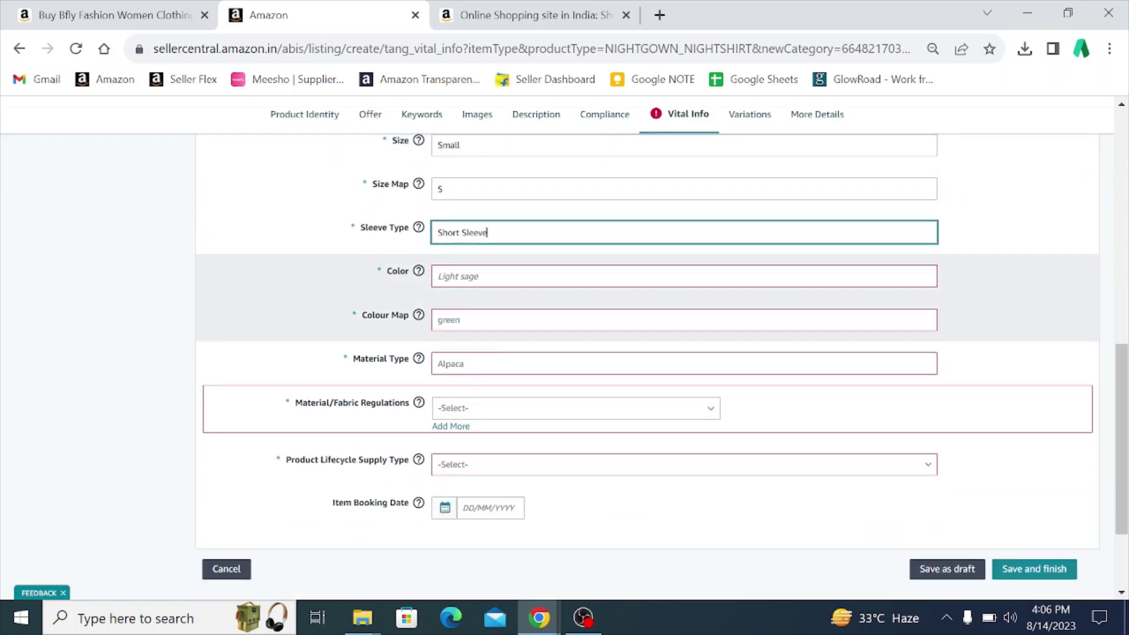
key(Tab)
text(Pink)
key(Tab)
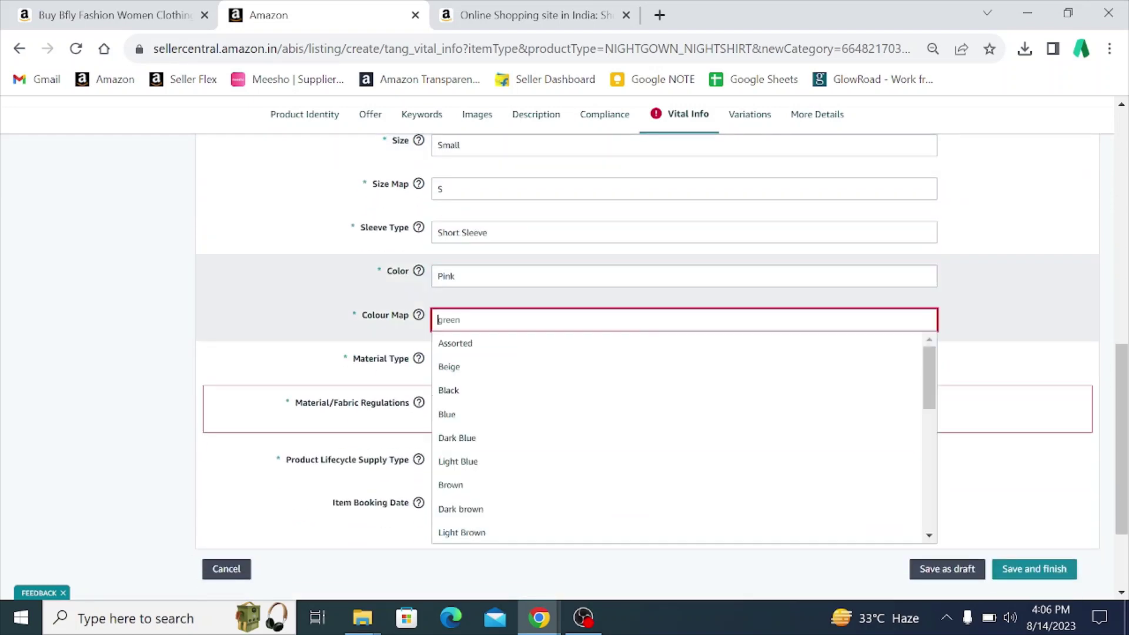
text(Pink)
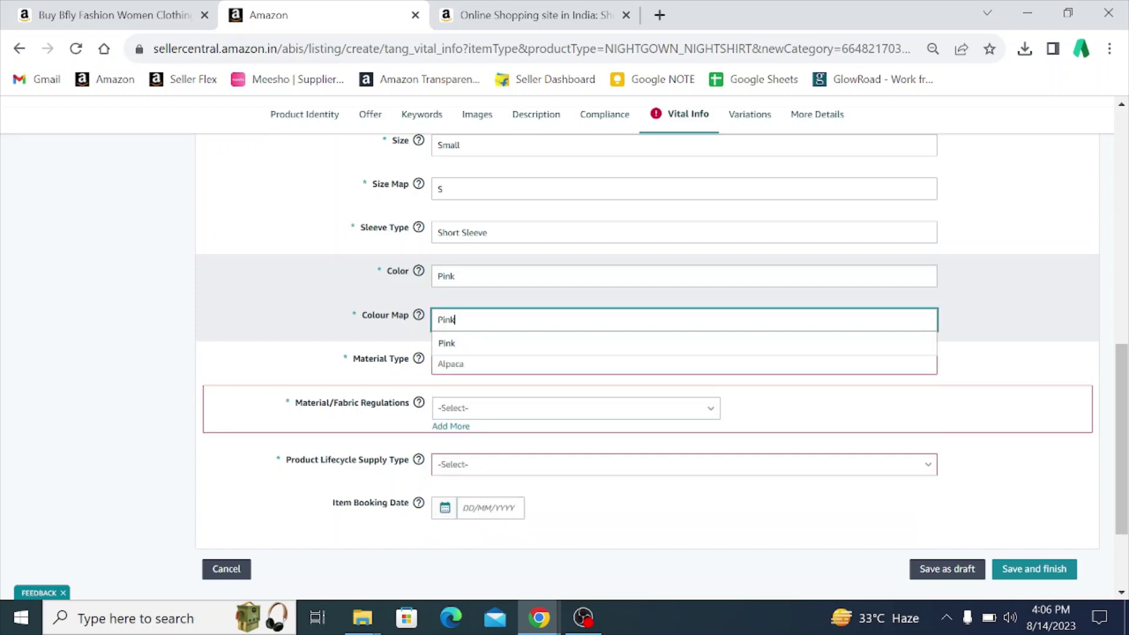
click(506, 349)
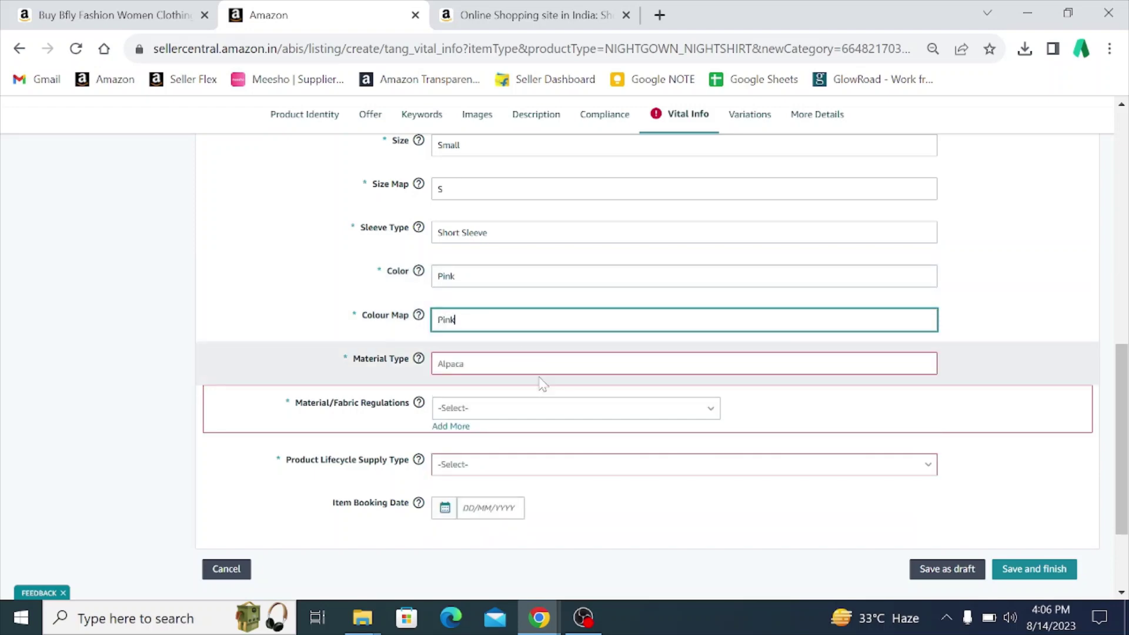
Search the Material Type options and choose Satin
click(502, 360)
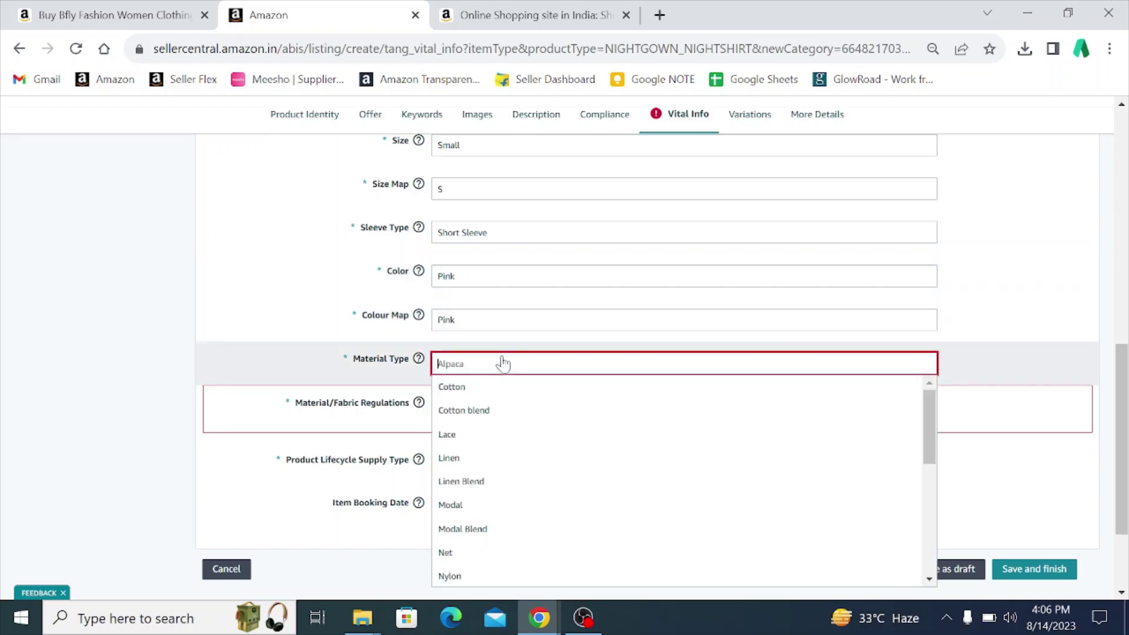
text(st)
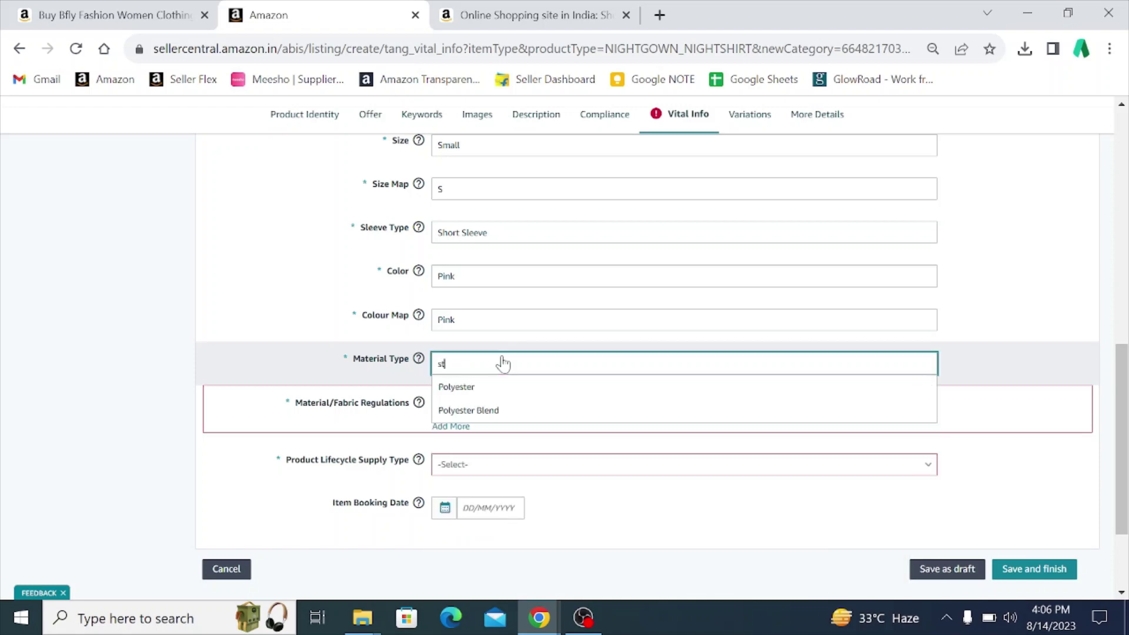
key(BackSpace)
text(at)
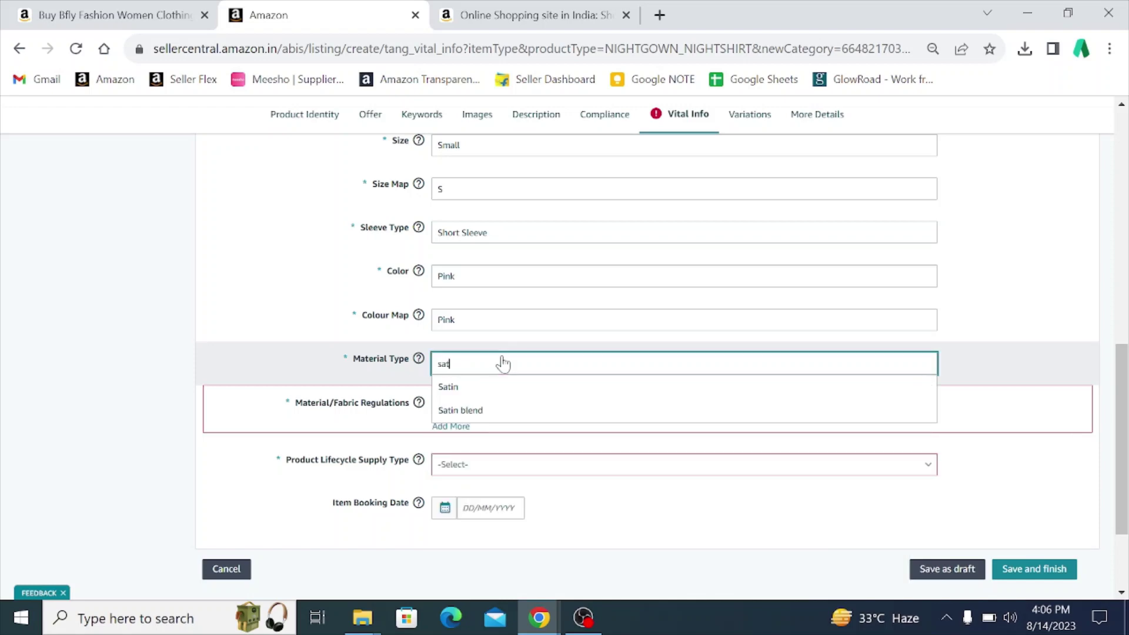
click(498, 388)
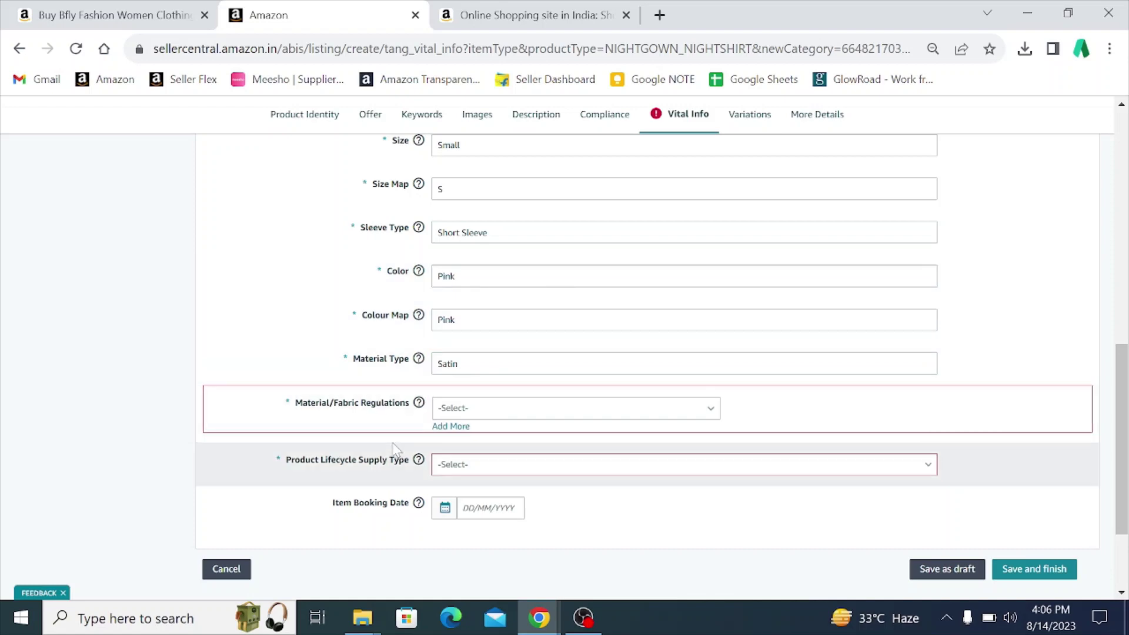
Set Material/Fabric Regulations to Not Applicable and choose a Product Lifecycle Supply Type
click(474, 409)
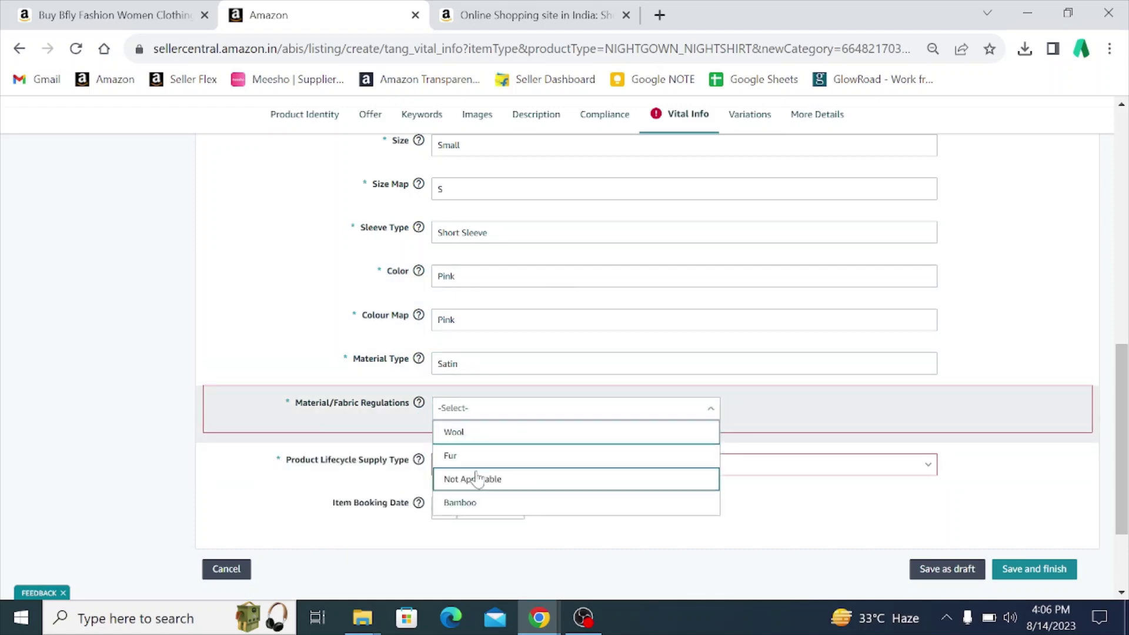
click(496, 481)
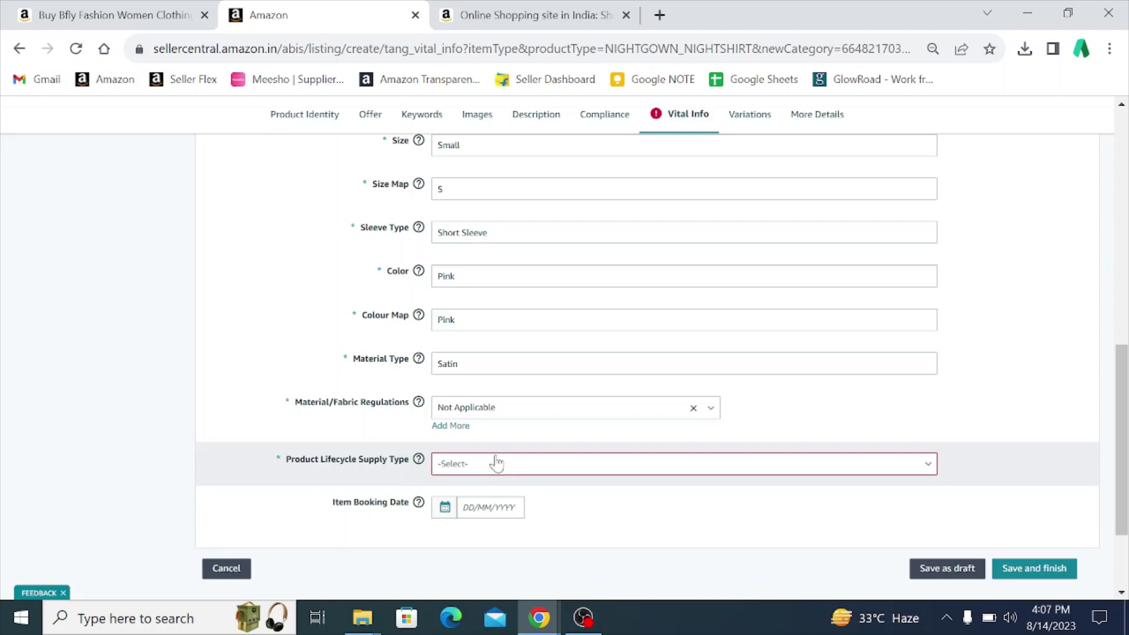
scroll(456, 410, up, 1)
scroll(456, 410, up, 3)
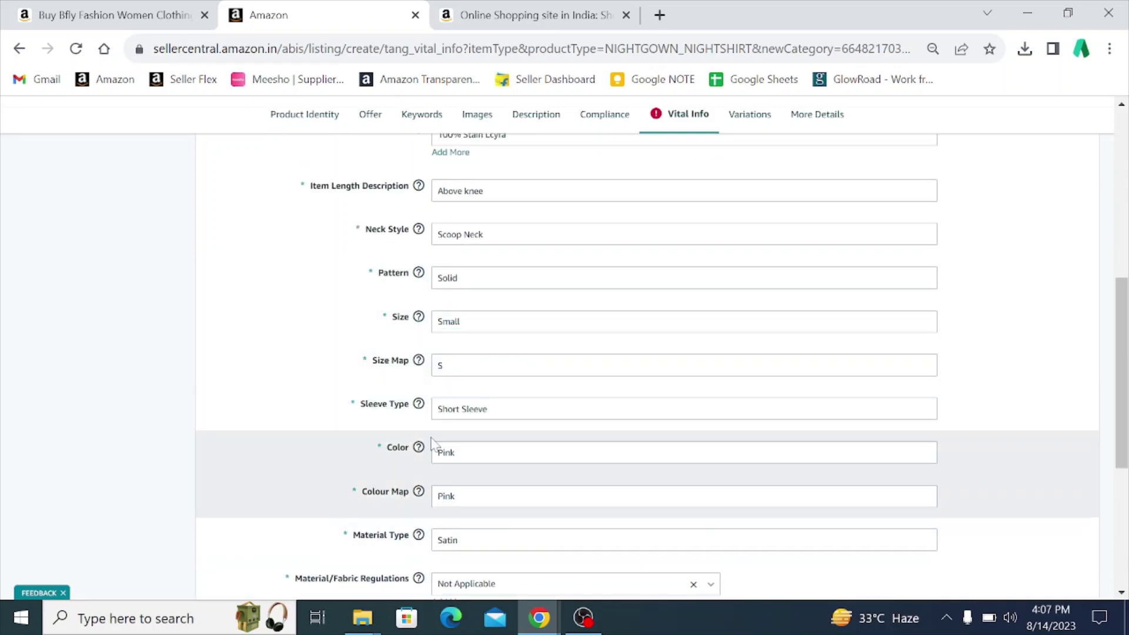
scroll(377, 470, down, 5)
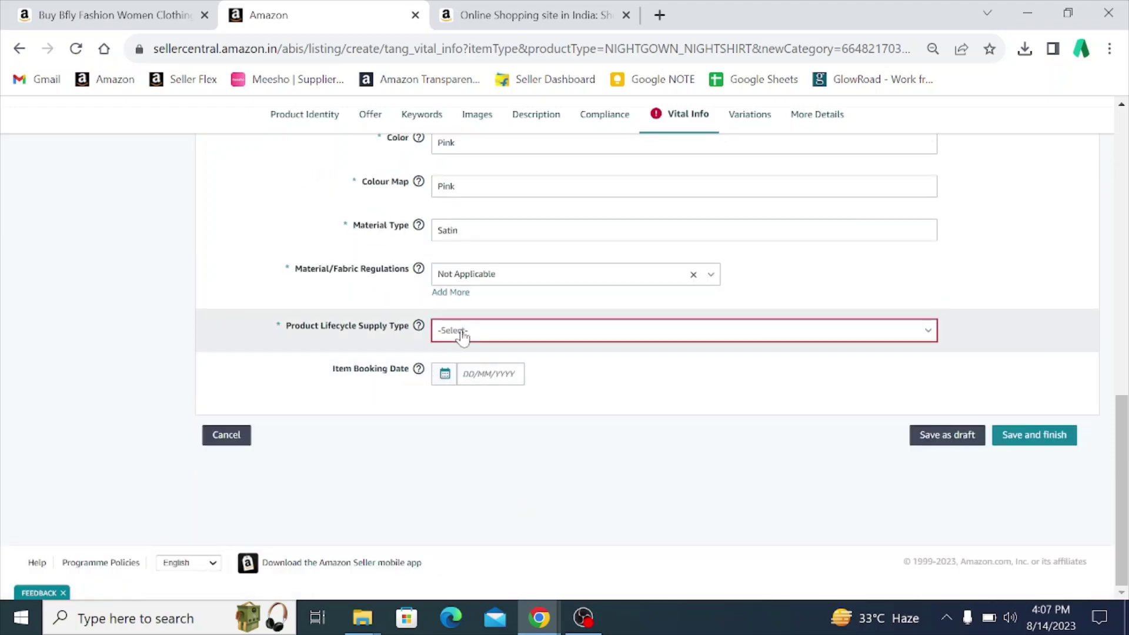
click(461, 330)
click(471, 433)
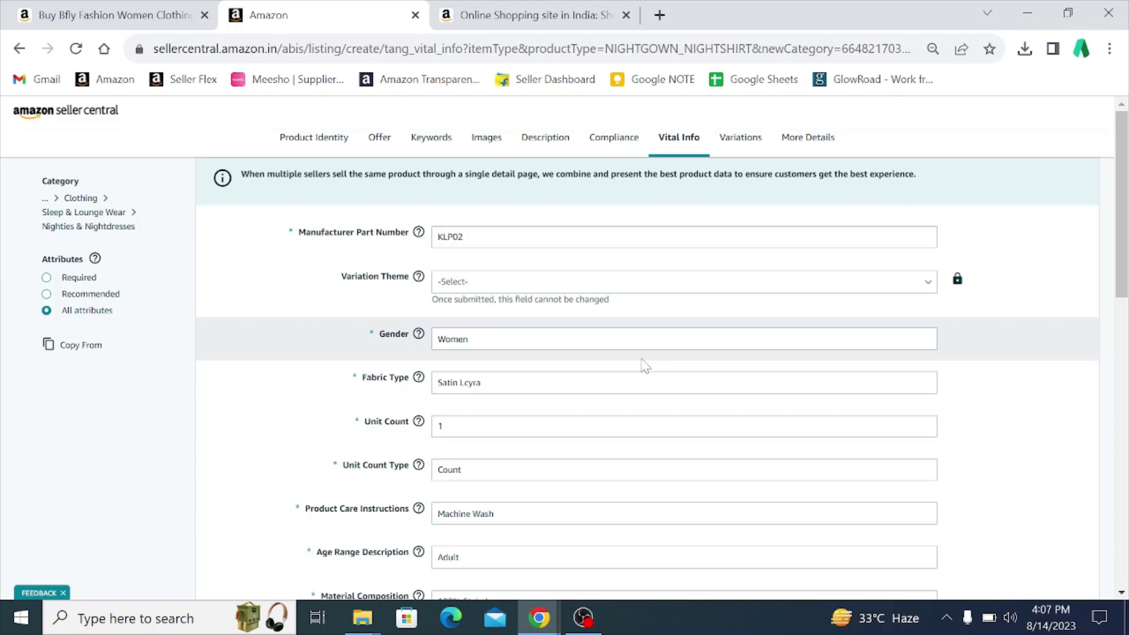
Check the Variations section, then enter Bfly Fashion Hub as the Manufacturer in the More Details section
click(735, 145)
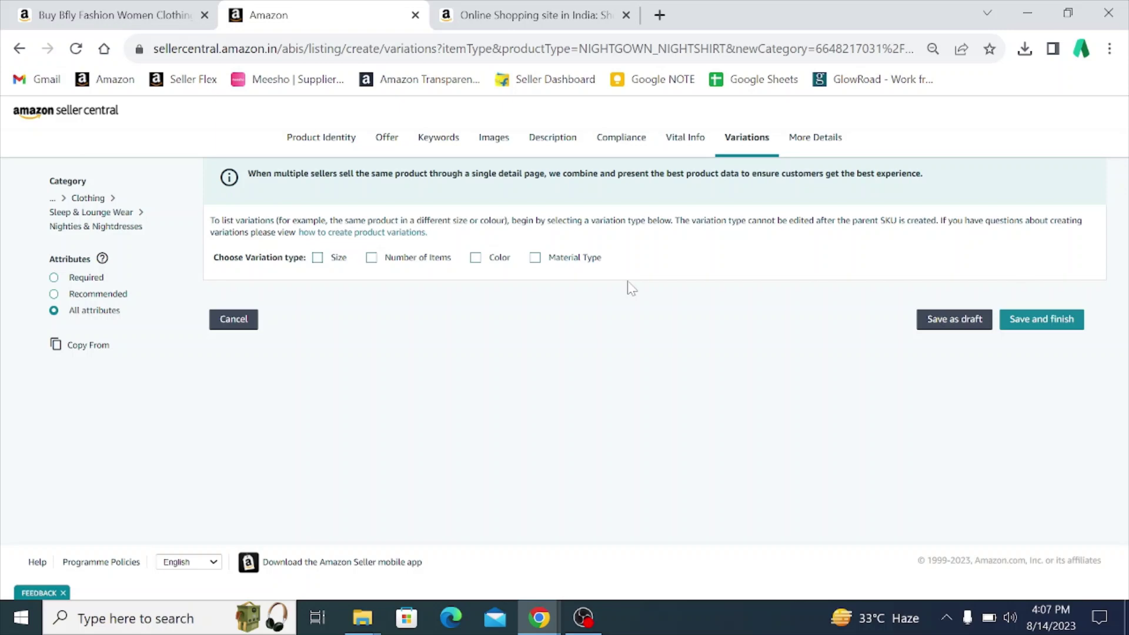
click(811, 144)
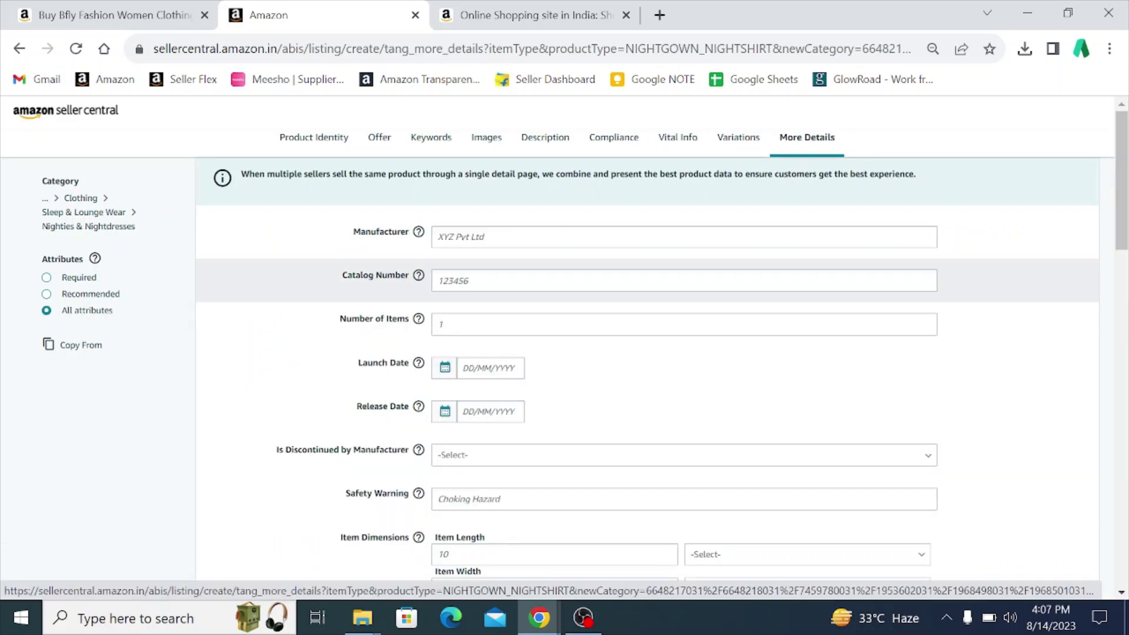
click(546, 237)
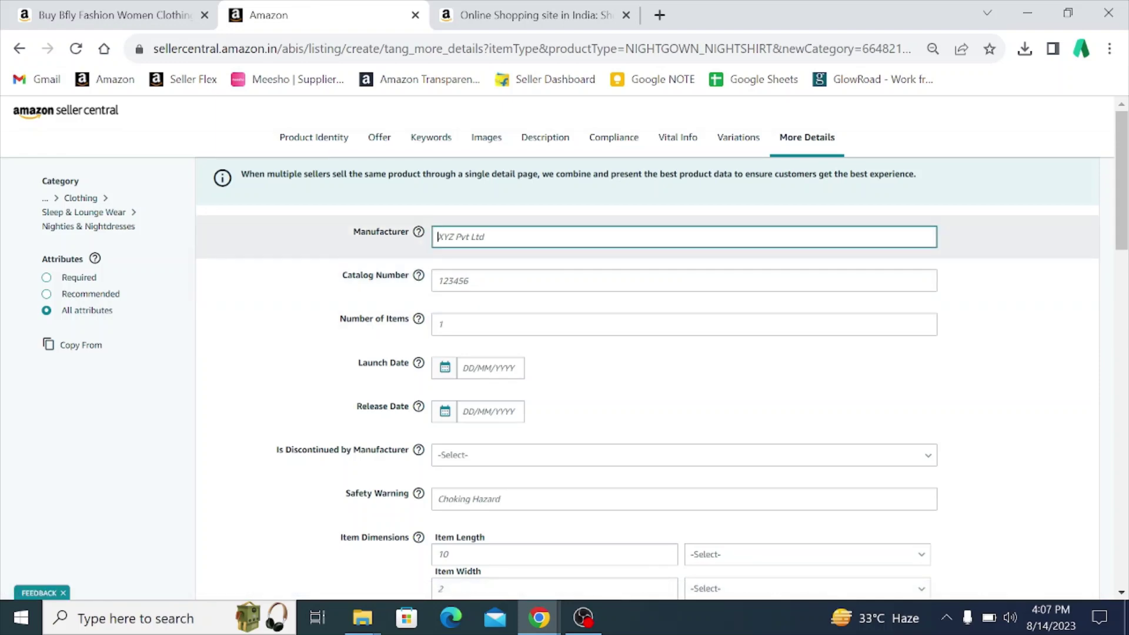
text(B)
text(ly)
key(BackSpace)
key(BackSpace)
key(BackSpace)
key(BackSpace)
text(Bfly Fashion Hub)
Leave the Catalog Number blank and set the Number of Items to 1
click(447, 280)
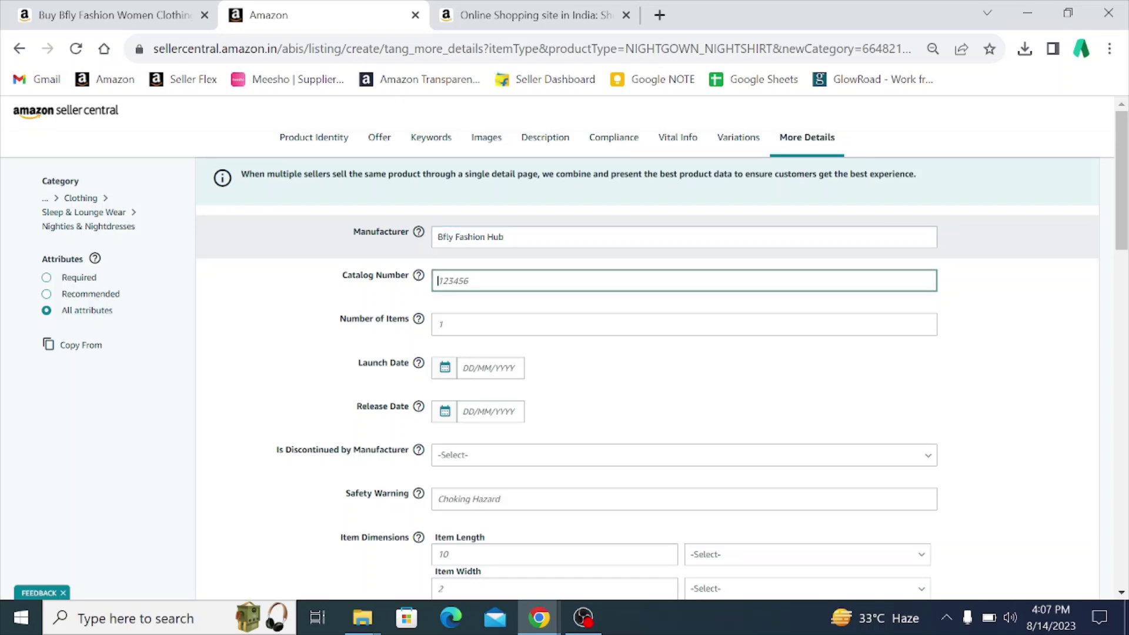
click(447, 324)
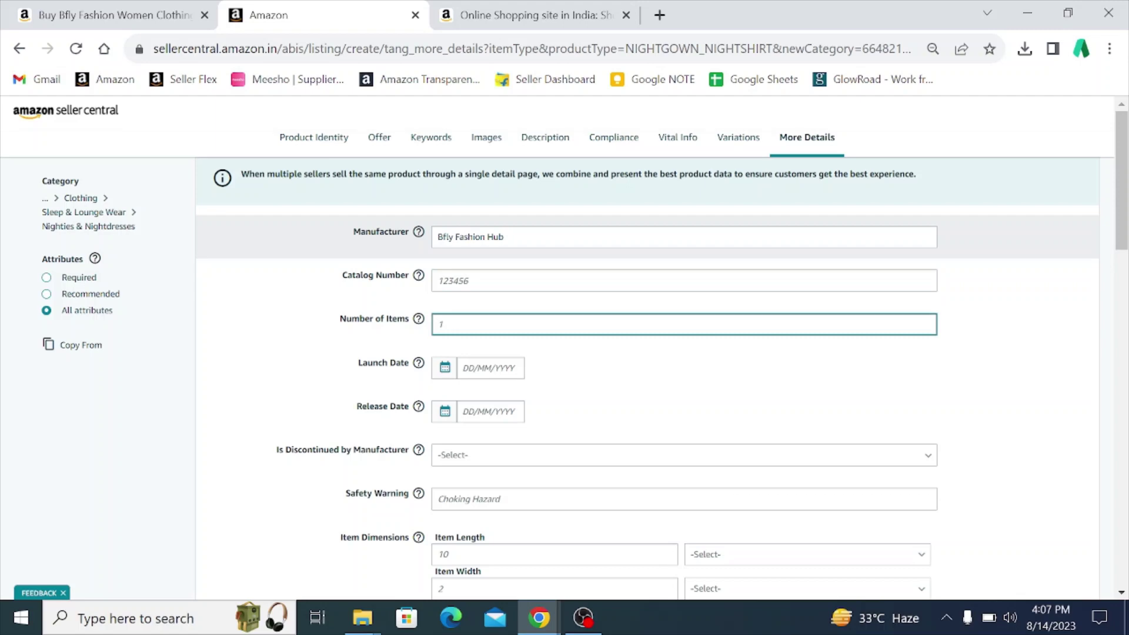
text(1)
key(Tab)
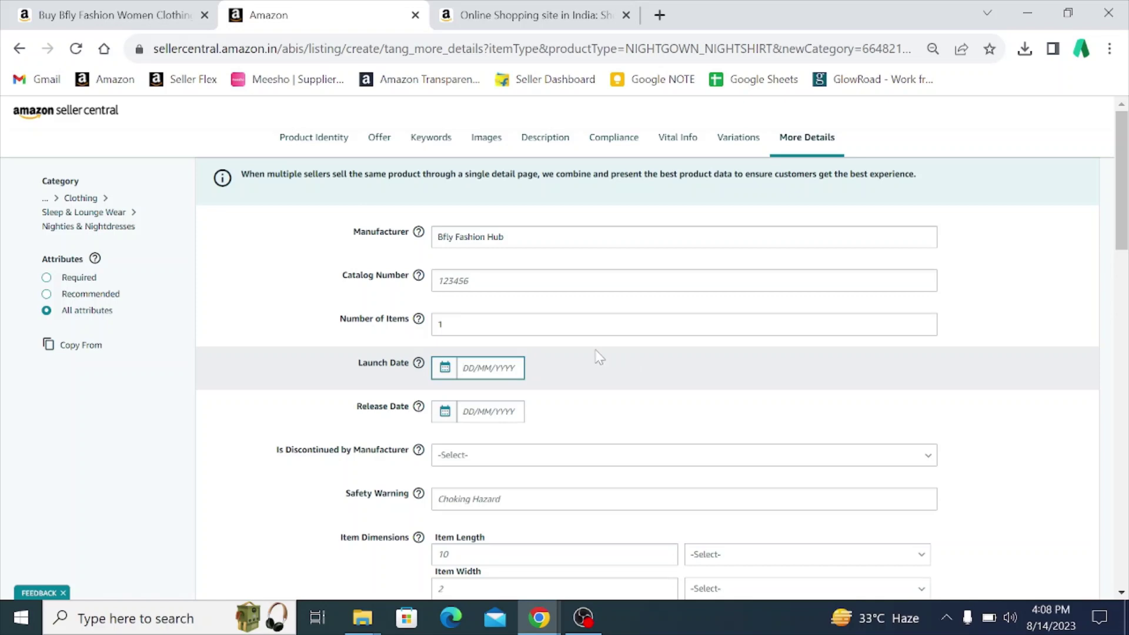
Look through the optional More Details fields, including the launch dates, item dimensions, shipping weight and package dimensions
scroll(598, 358, down, 2)
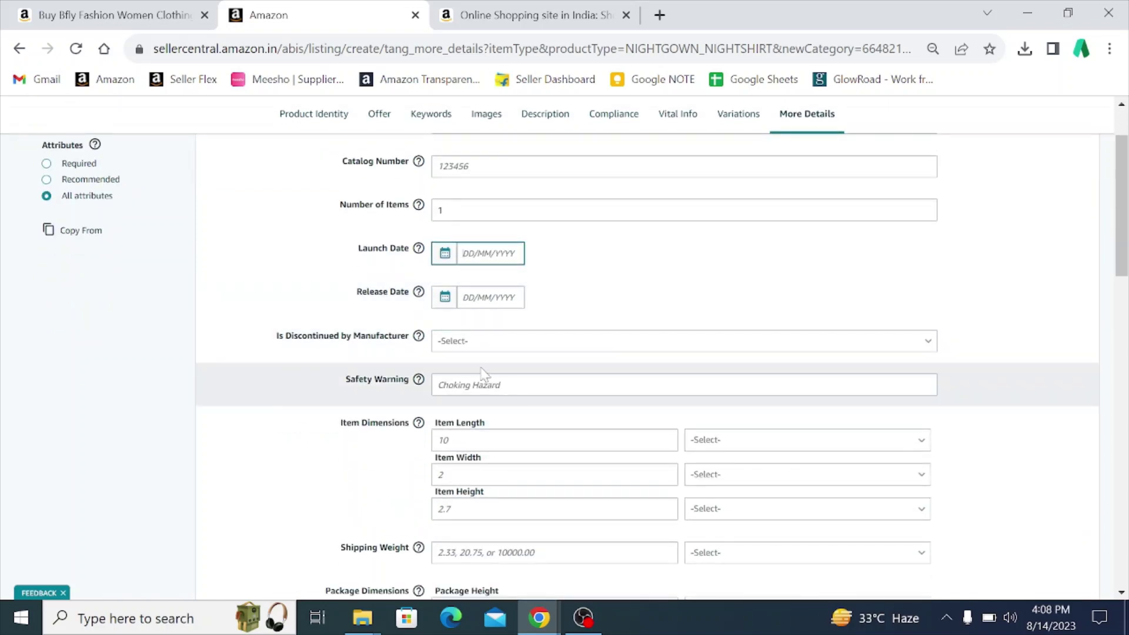
scroll(555, 373, down, 8)
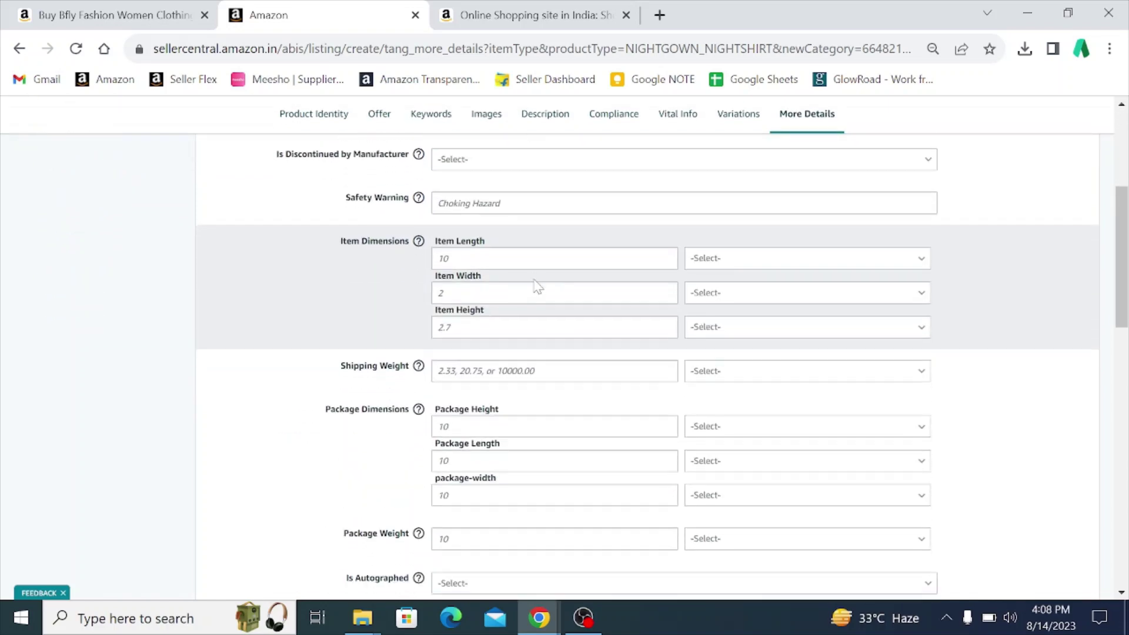
scroll(536, 286, down, 10)
scroll(545, 364, up, 16)
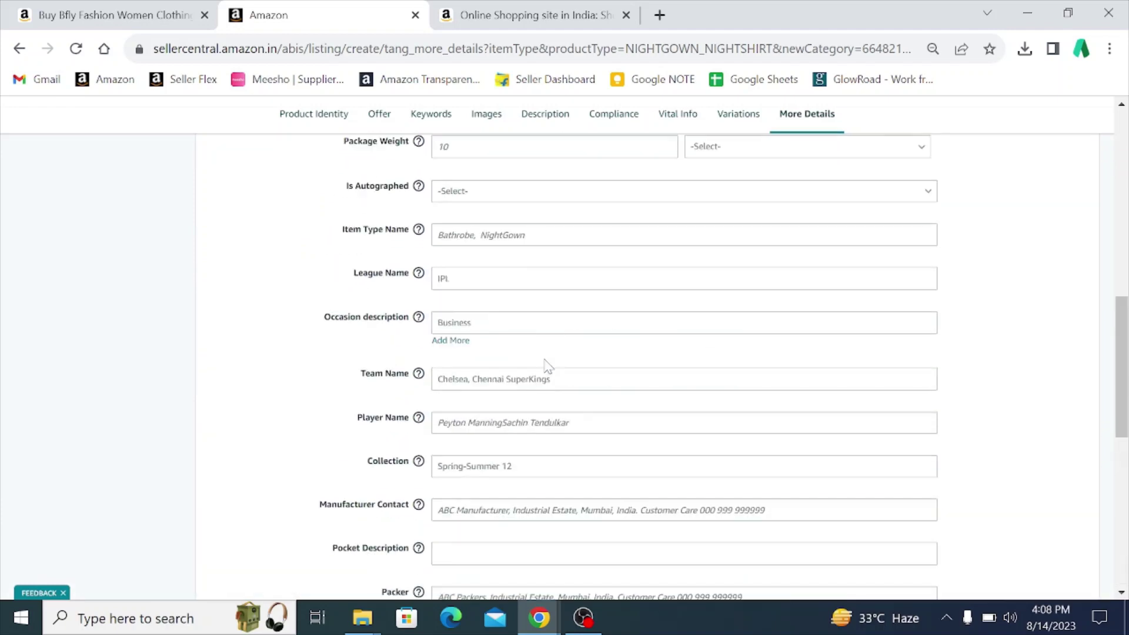
scroll(547, 365, up, 6)
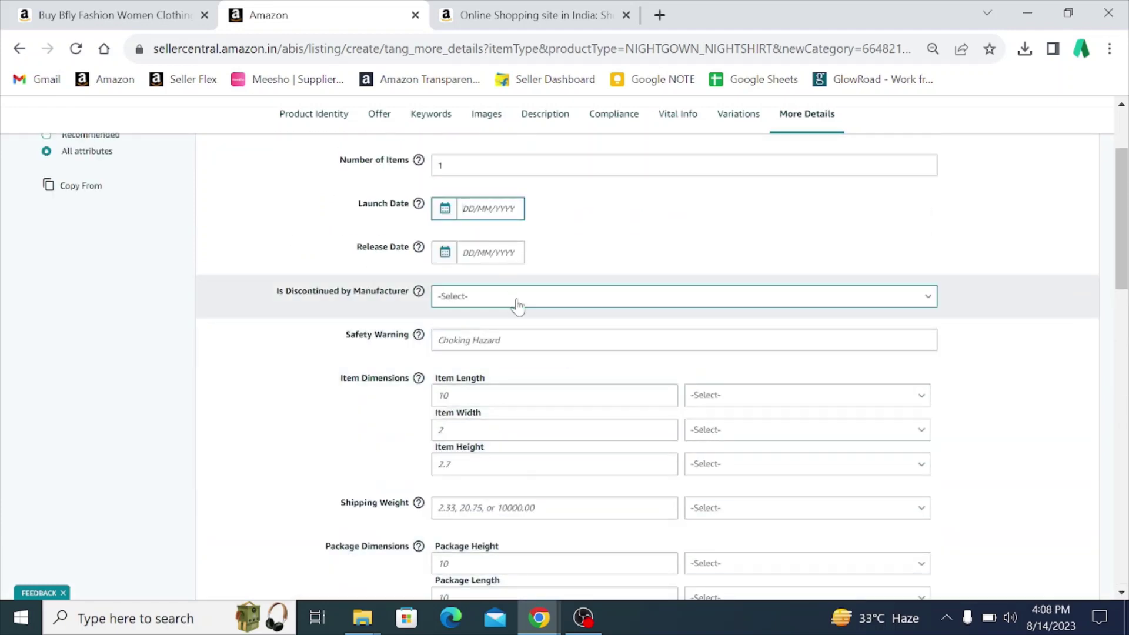
scroll(520, 305, down, 3)
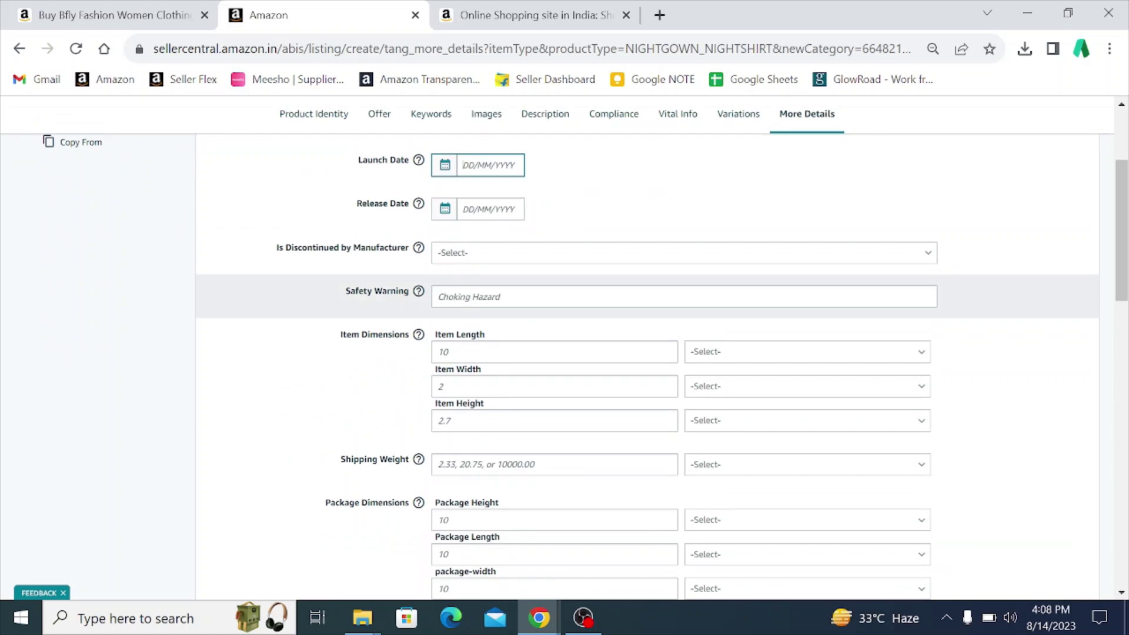
scroll(524, 320, down, 1)
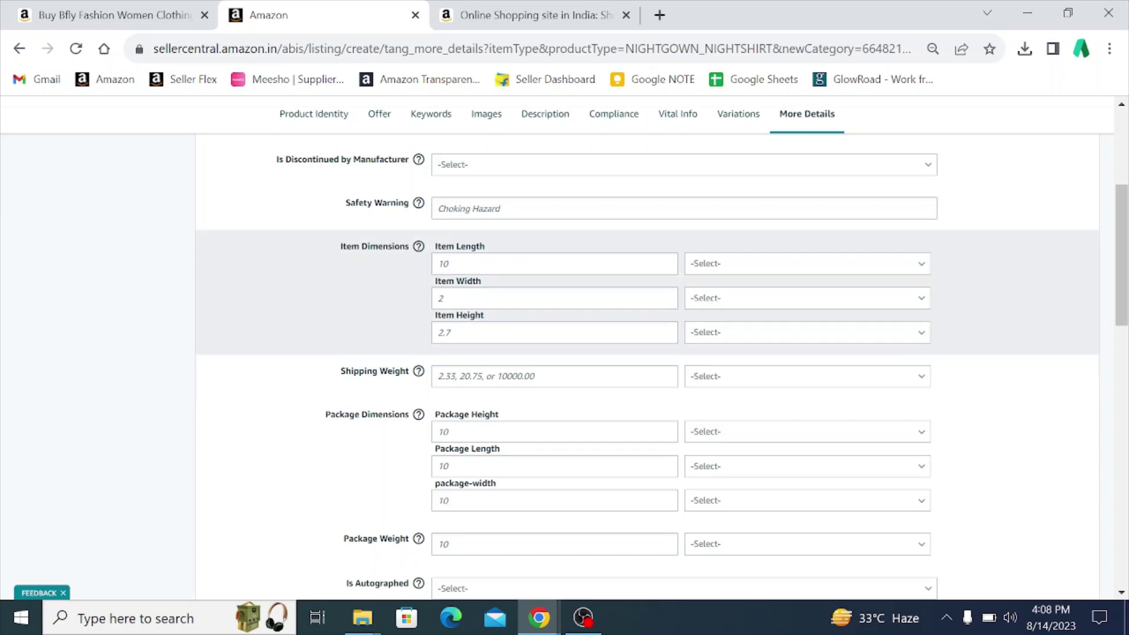
scroll(405, 347, down, 2)
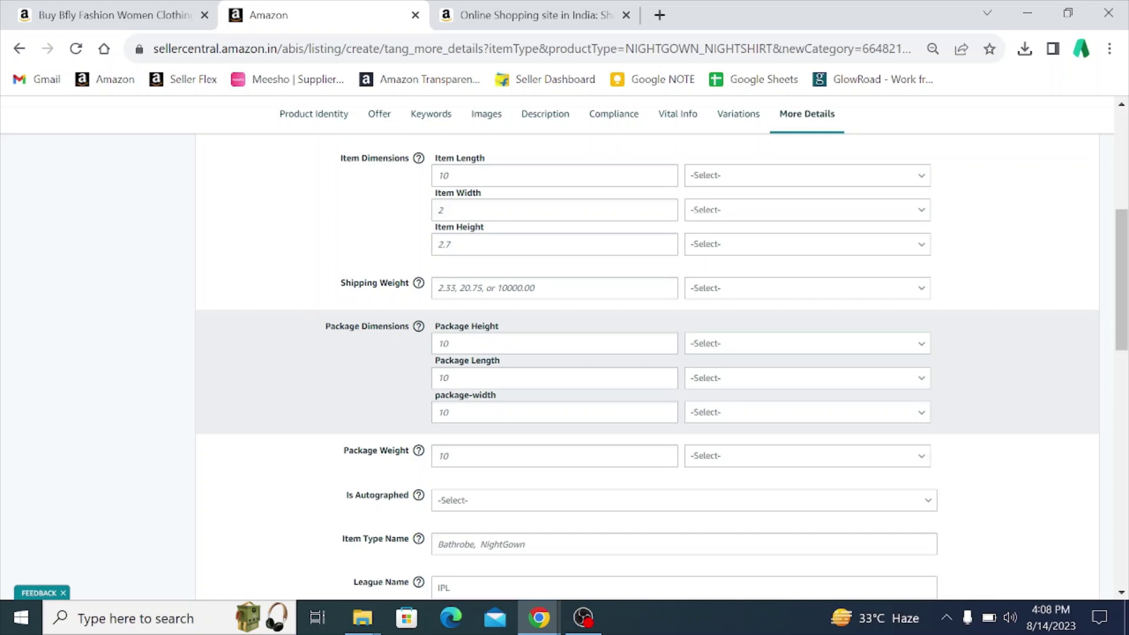
Set the Package Height to 2 CM
click(555, 344)
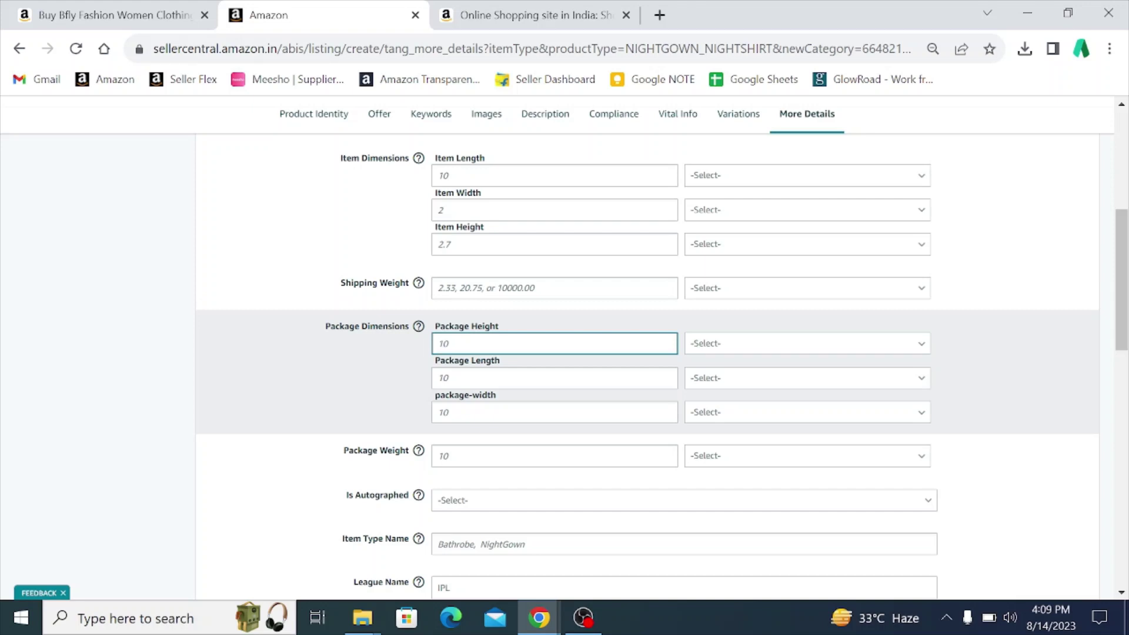
text(2)
key(Tab)
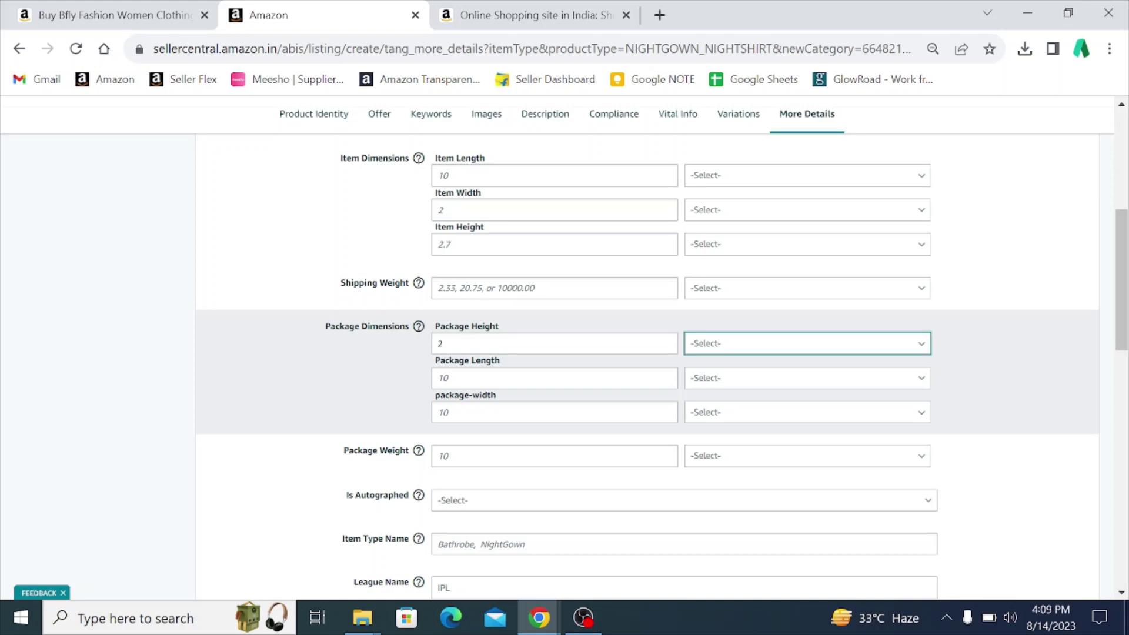
key(c)
key(Tab)
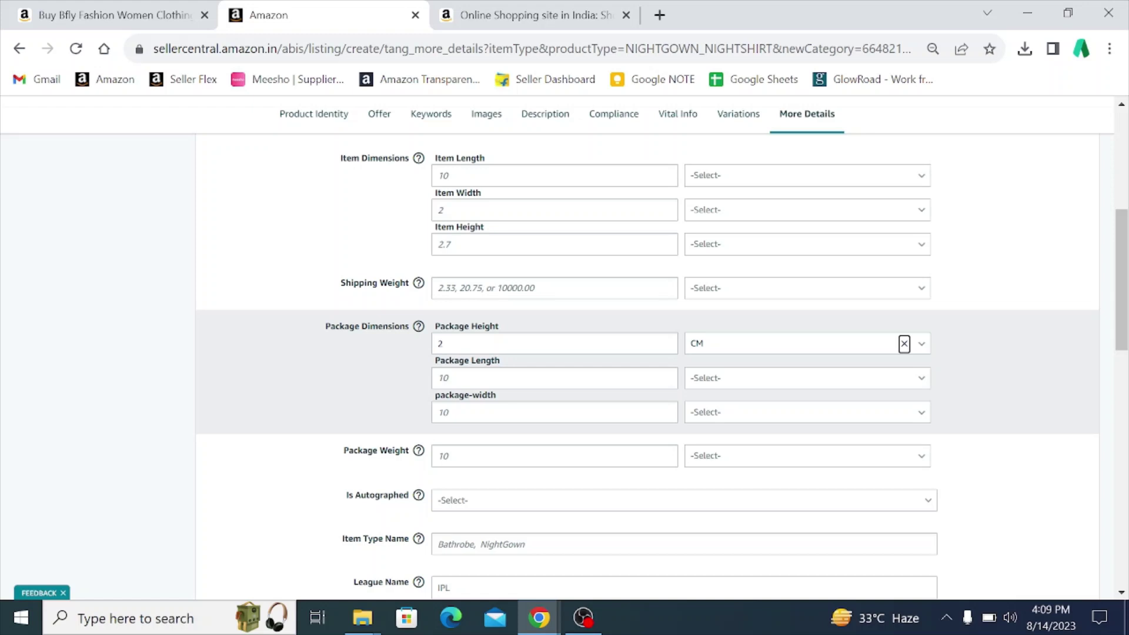
Set the Package Length to 6 CM
key(Tab)
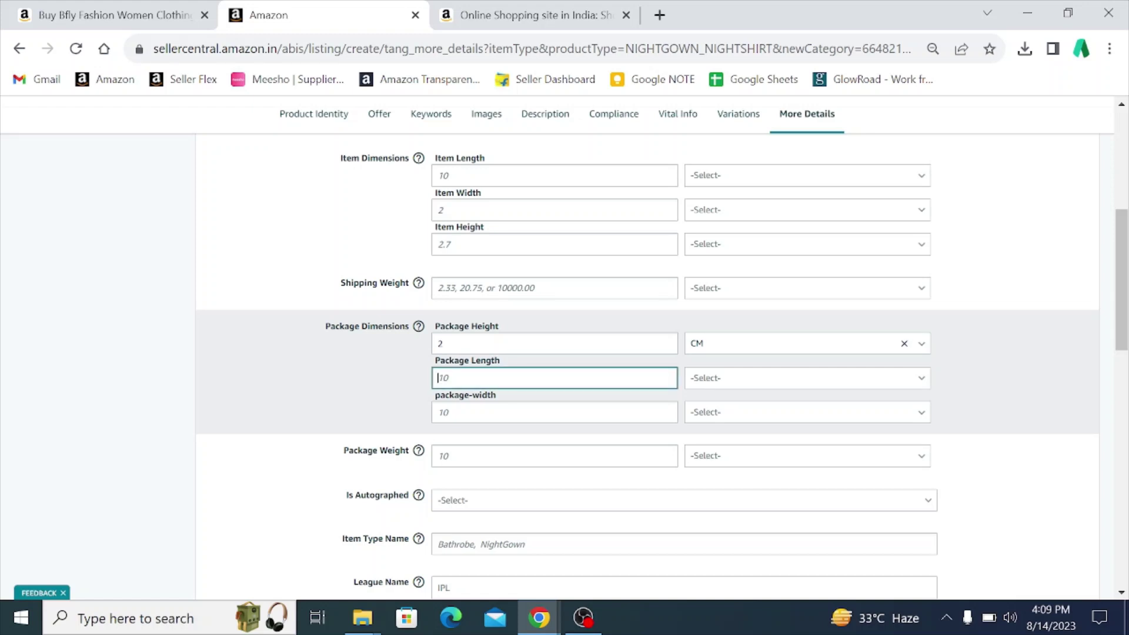
text(6)
key(Tab)
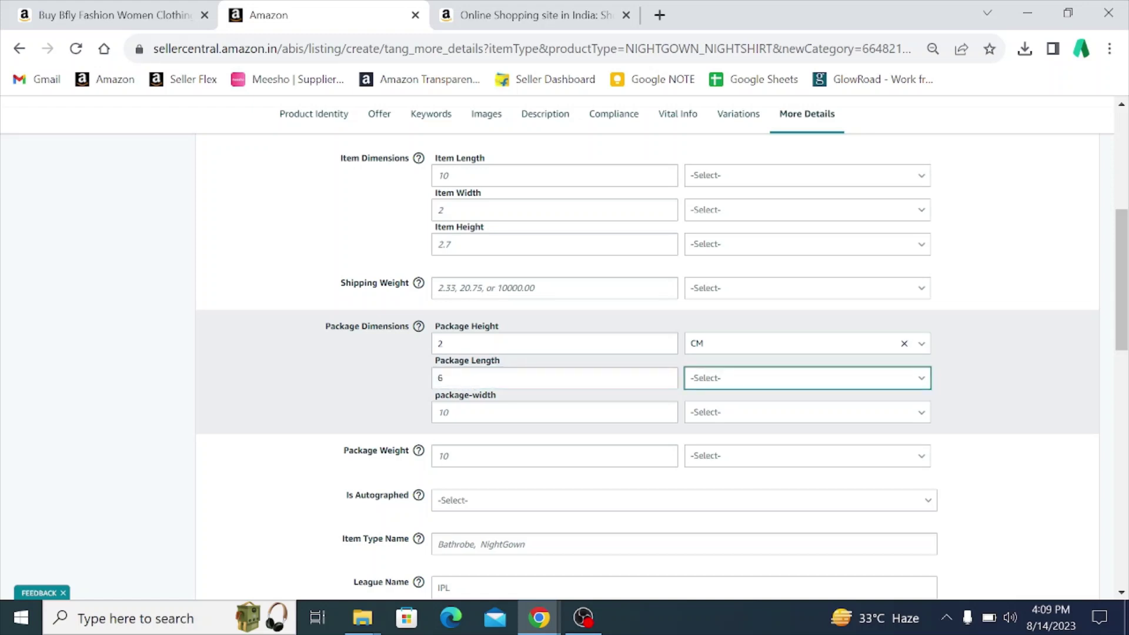
text(cm)
key(Return)
key(Tab)
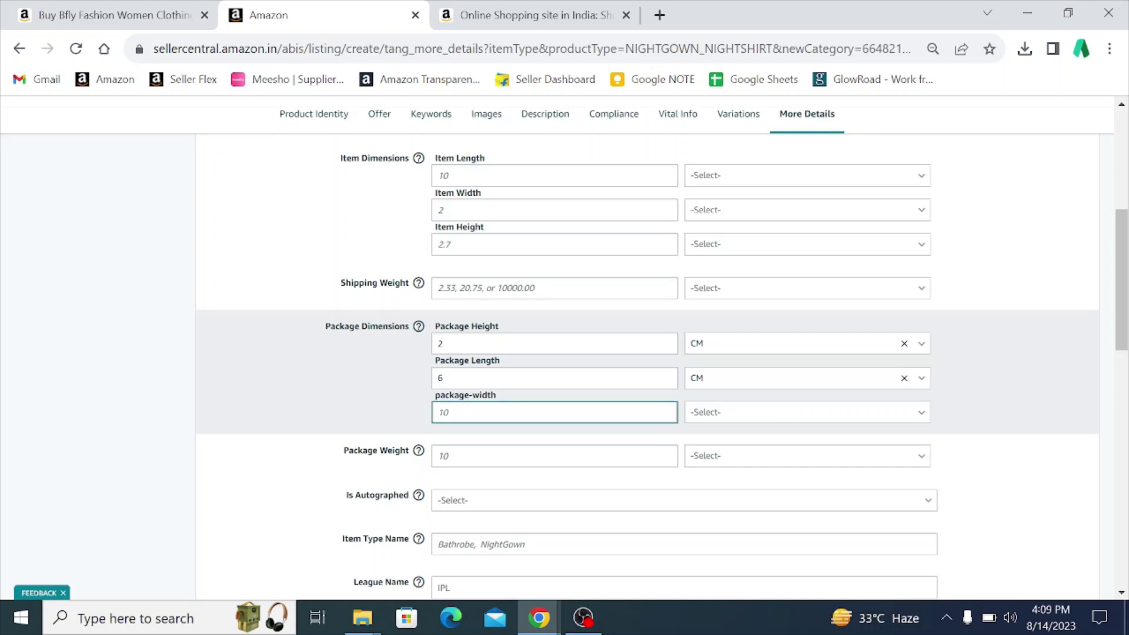
Set the package width to 8 CM
text(8)
key(Tab)
text(cm)
key(Return)
key(Tab)
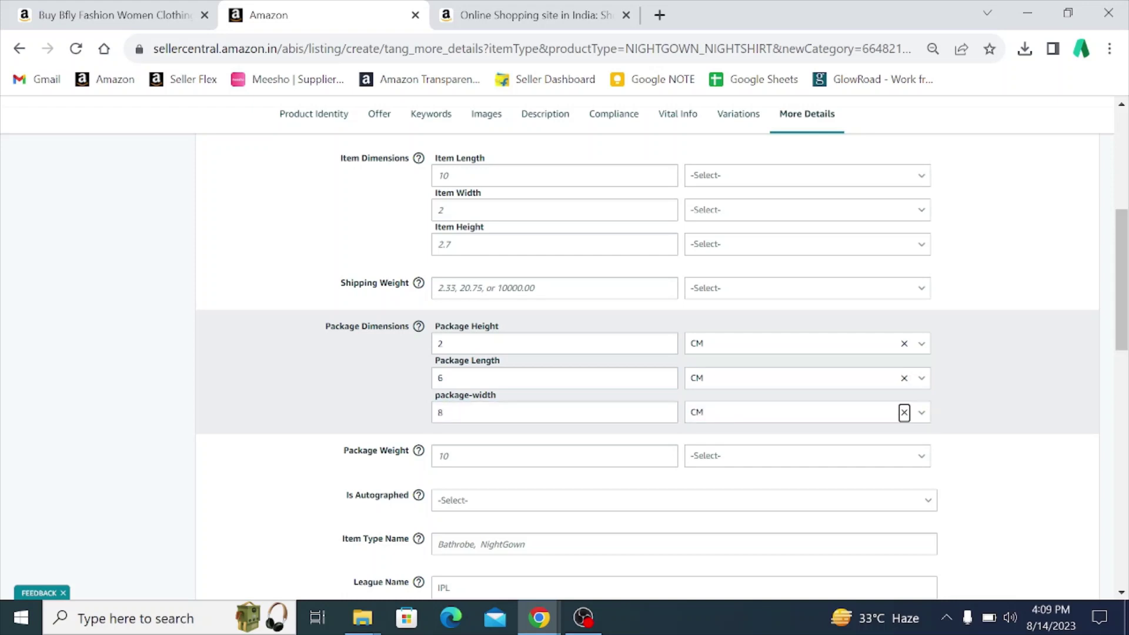
Set the Package Weight to 50 GR and check the available weight units, keeping GR
key(Tab)
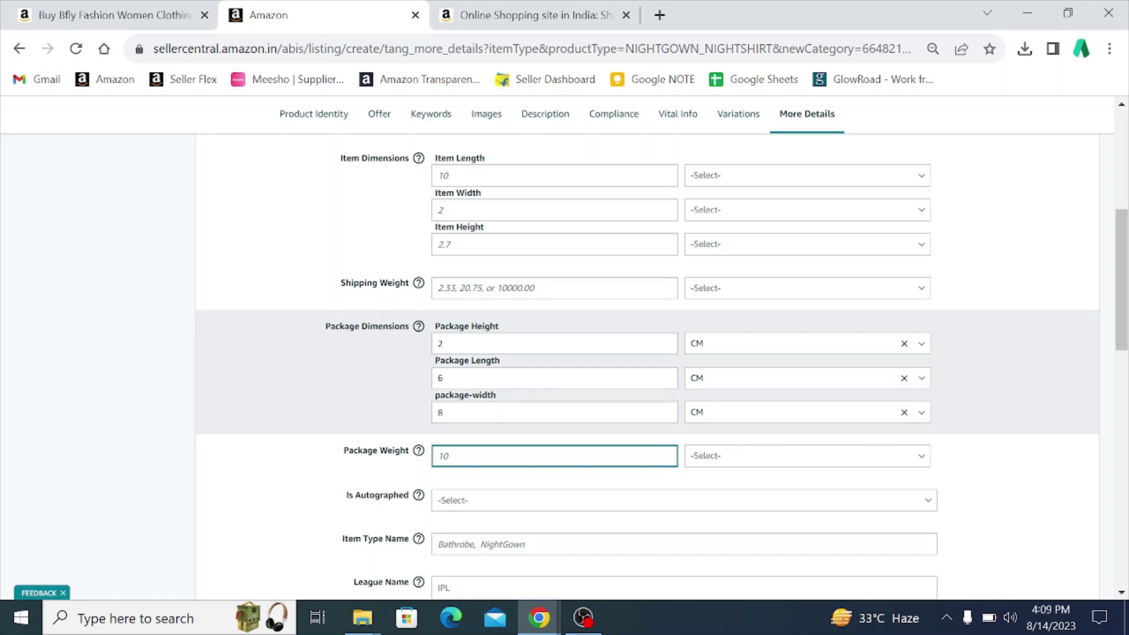
text(50)
key(Tab)
text(gr)
key(Return)
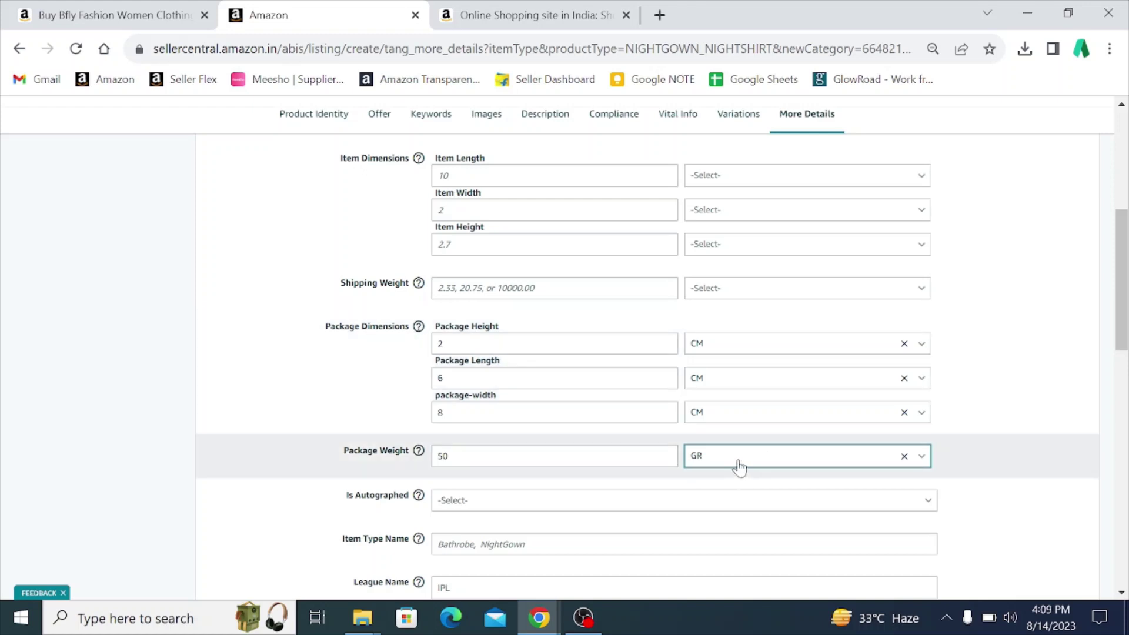
click(738, 459)
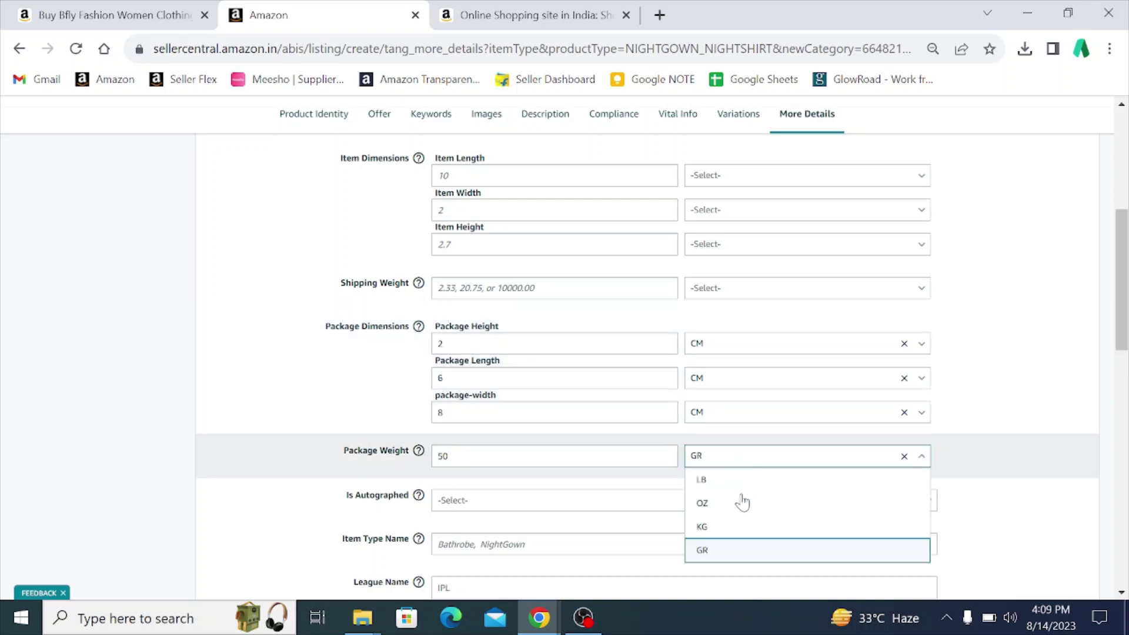
click(676, 475)
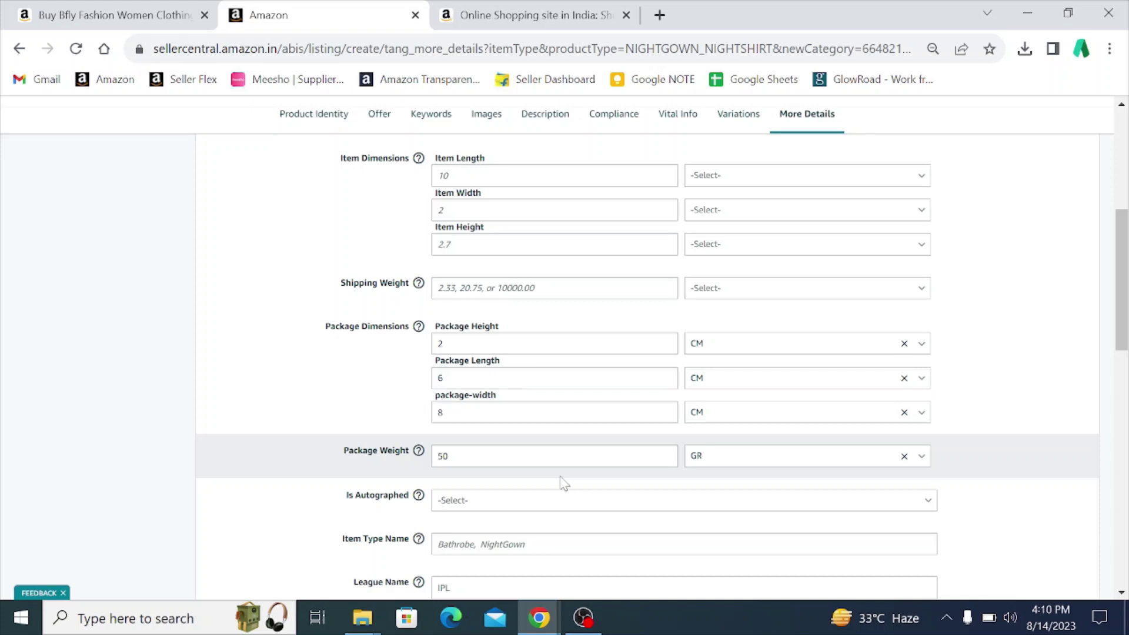
Enter Women Nighty as the Item Type Name
scroll(565, 483, down, 2)
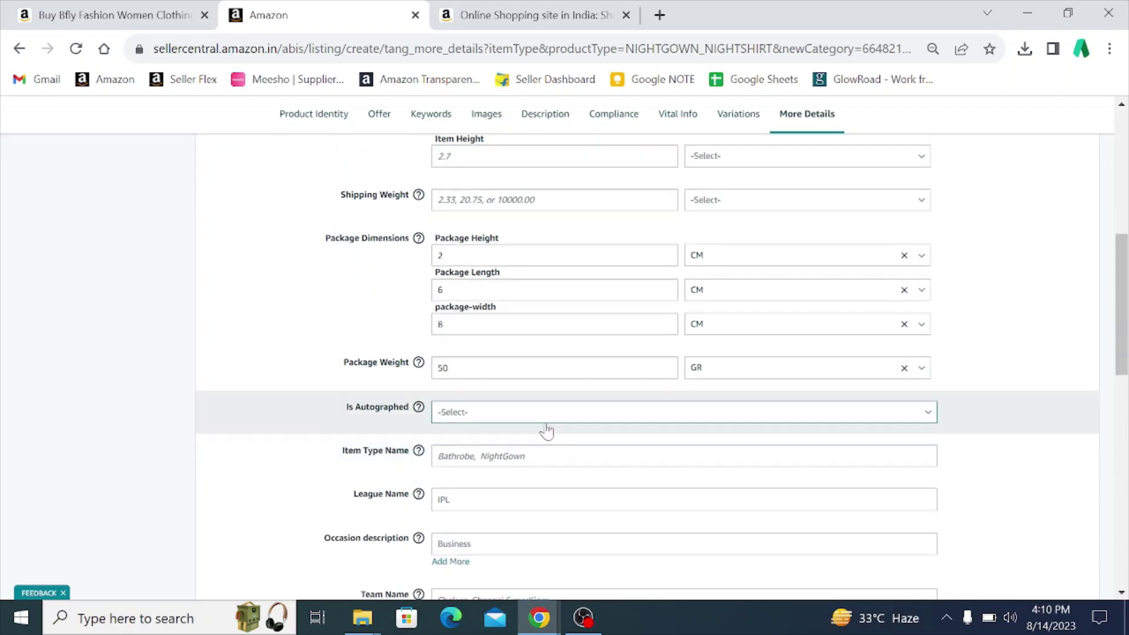
scroll(544, 429, down, 2)
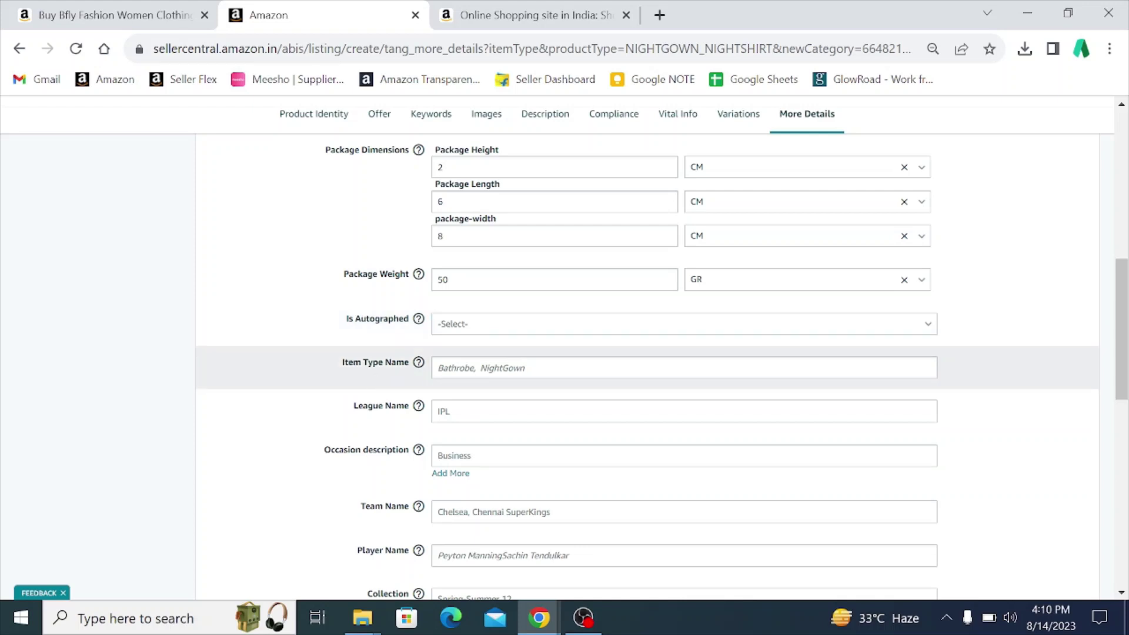
click(438, 367)
text(Women Nighty)
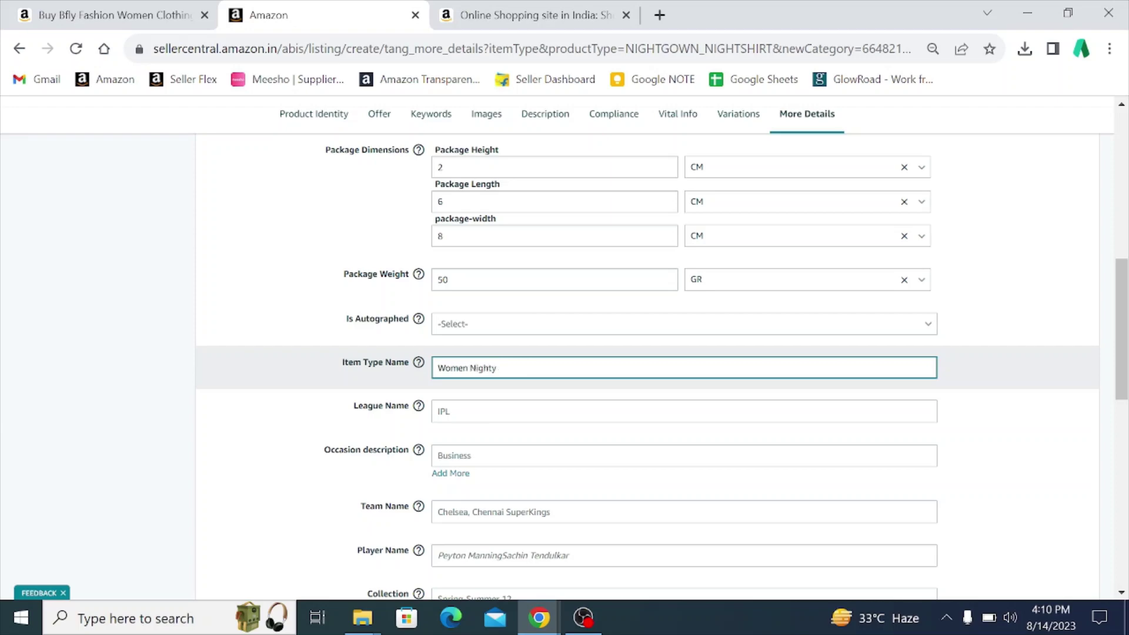
Look through the optional fields below Item Type Name, from League Name down to Model Name
scroll(468, 360, down, 2)
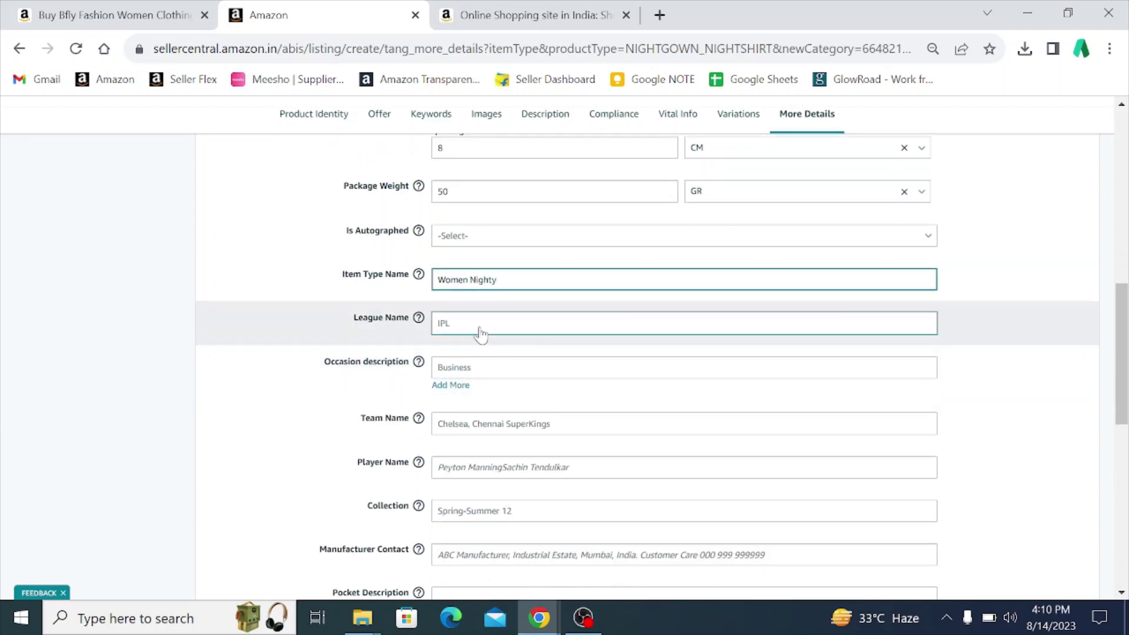
scroll(480, 334, down, 2)
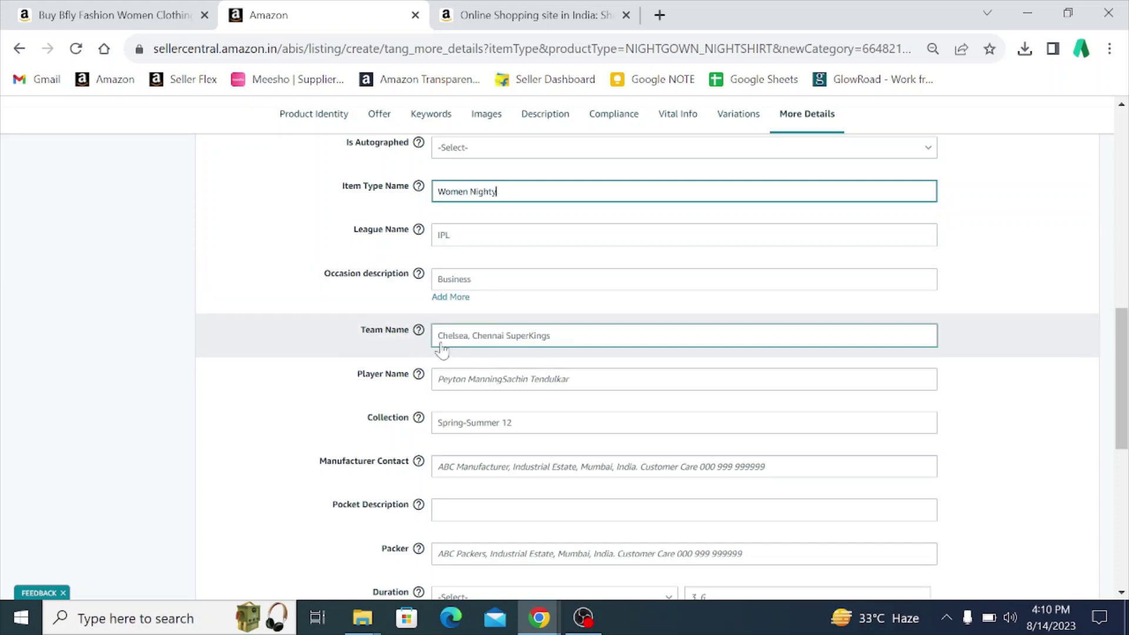
scroll(456, 348, down, 2)
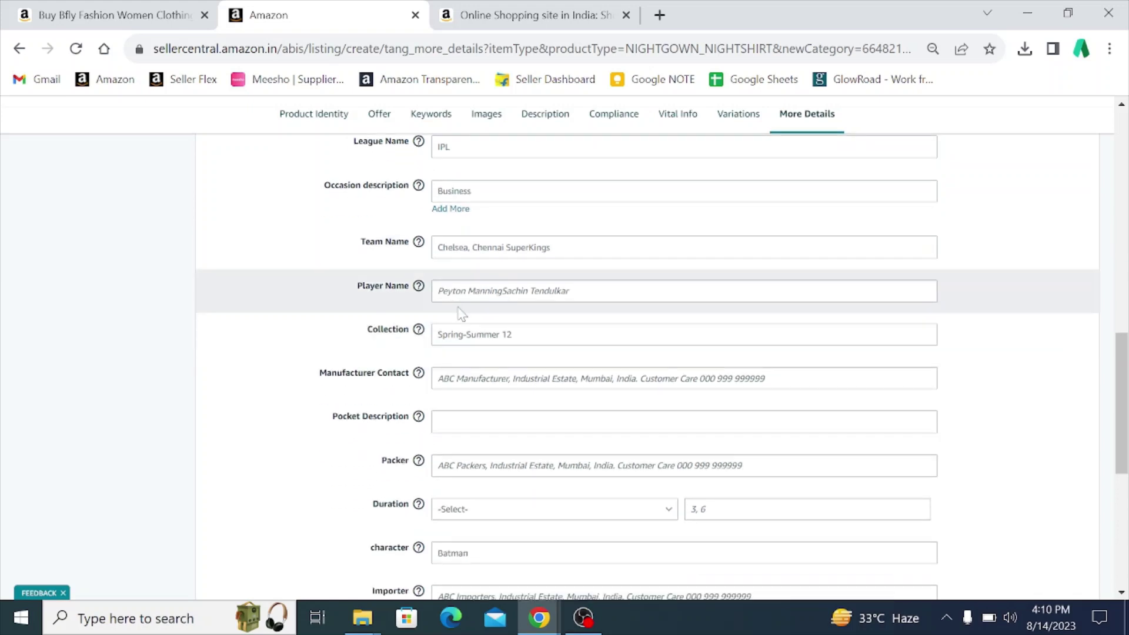
click(433, 346)
scroll(435, 352, down, 2)
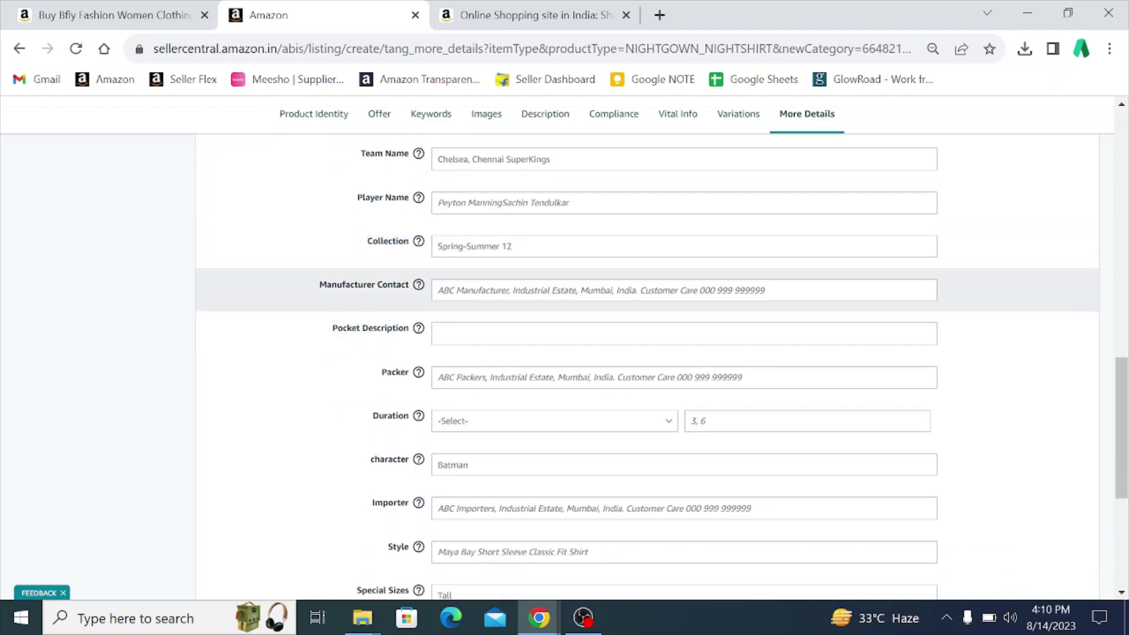
click(436, 290)
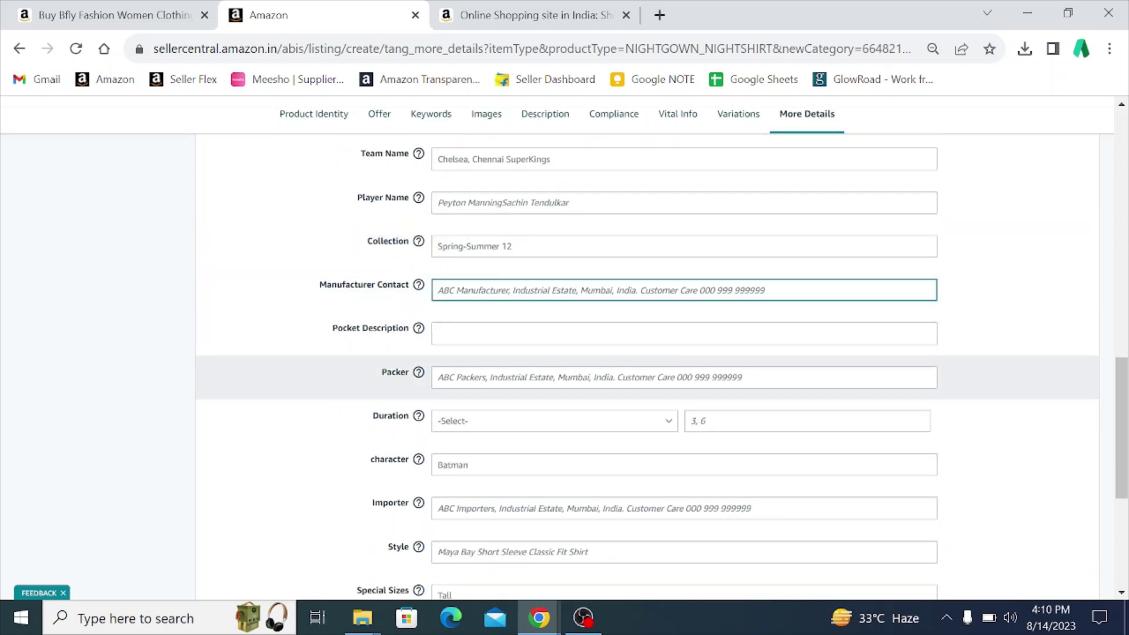
click(437, 377)
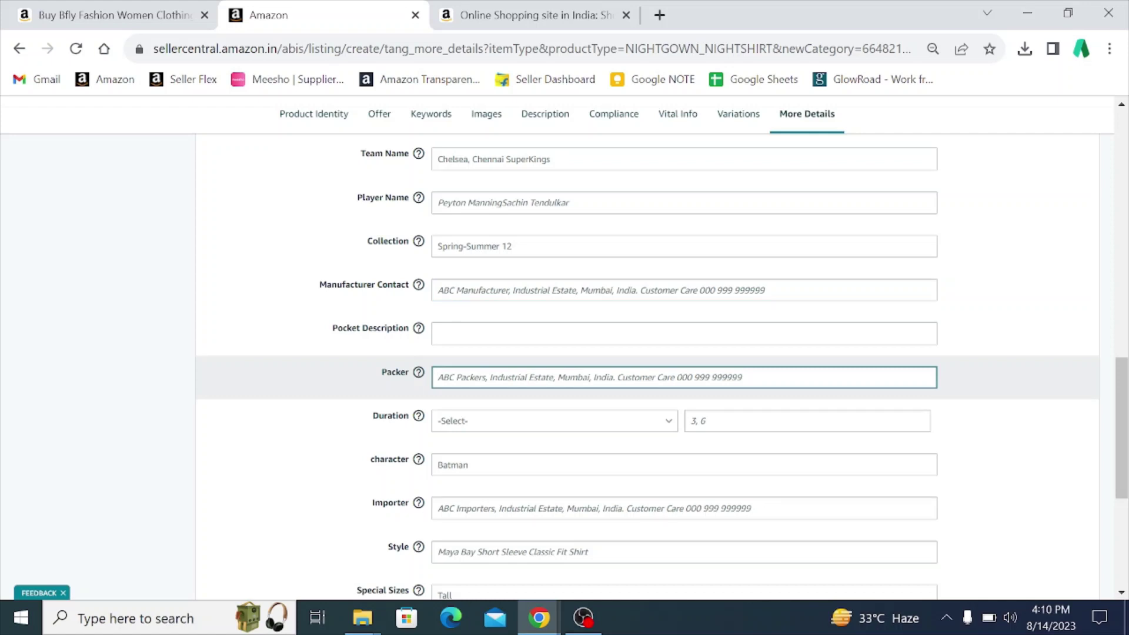
scroll(441, 376, down, 3)
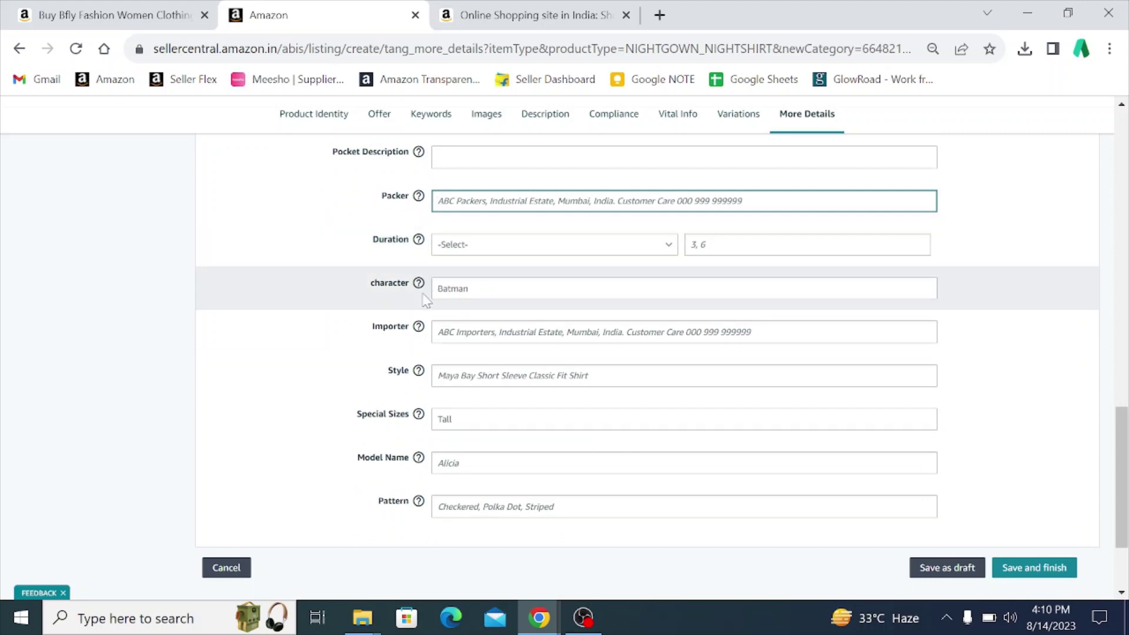
click(438, 376)
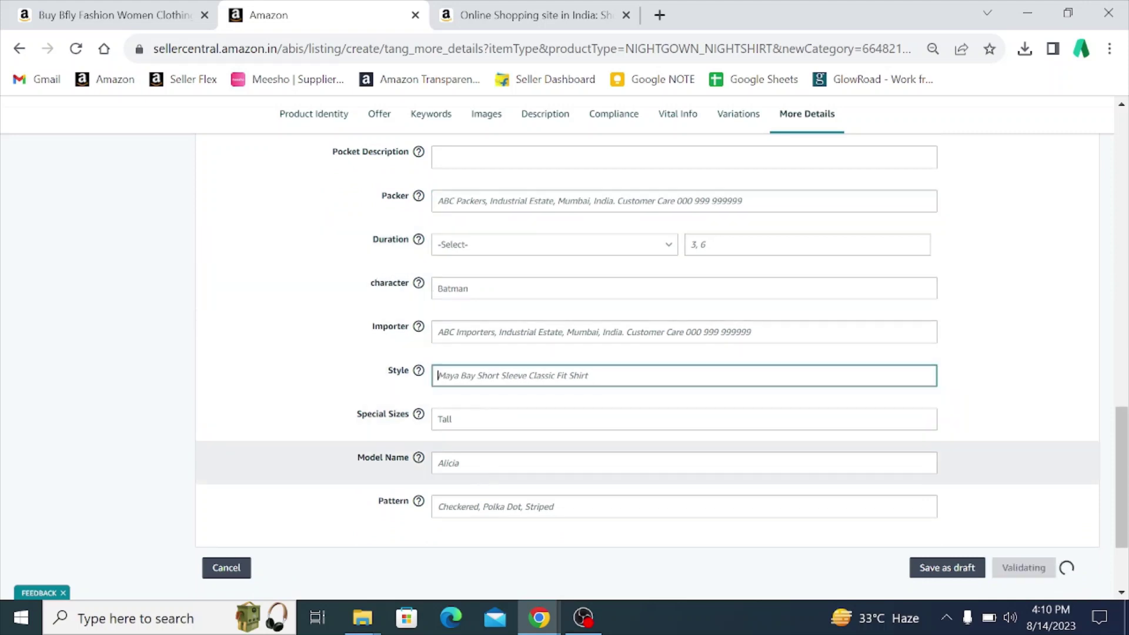
click(509, 464)
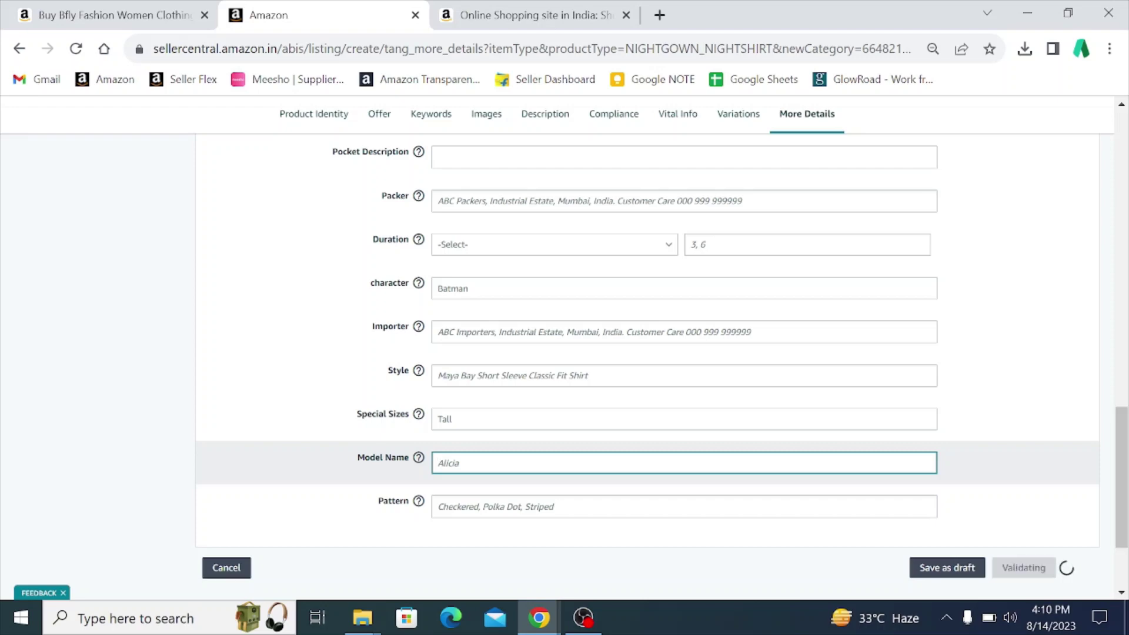
Enter Solid as the Pattern
click(683, 506)
text(Solid)
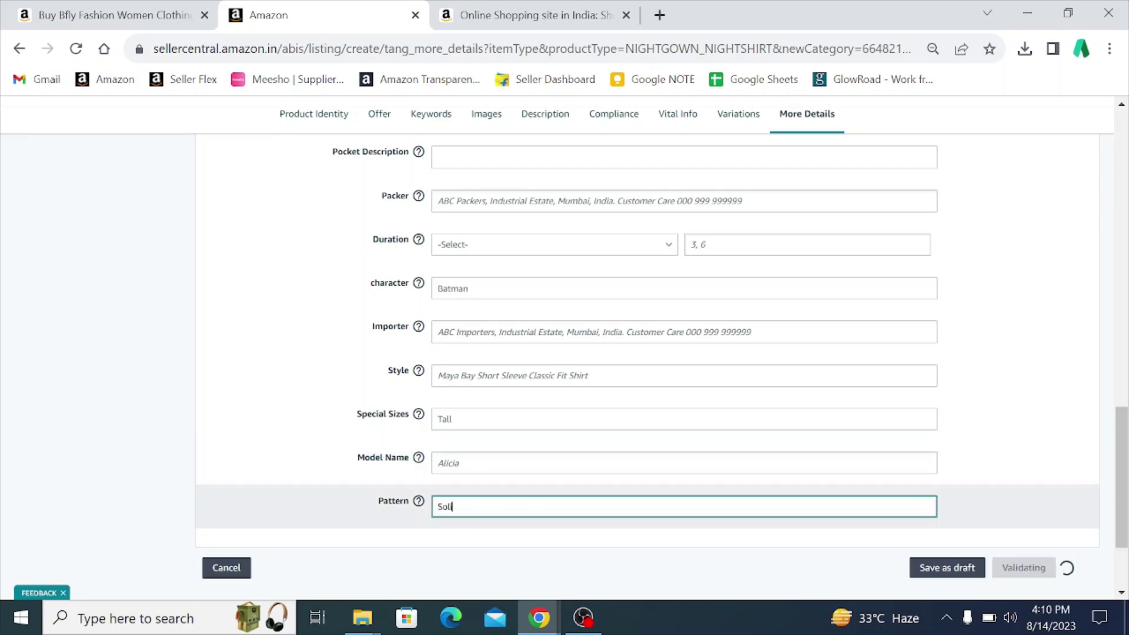
click(659, 540)
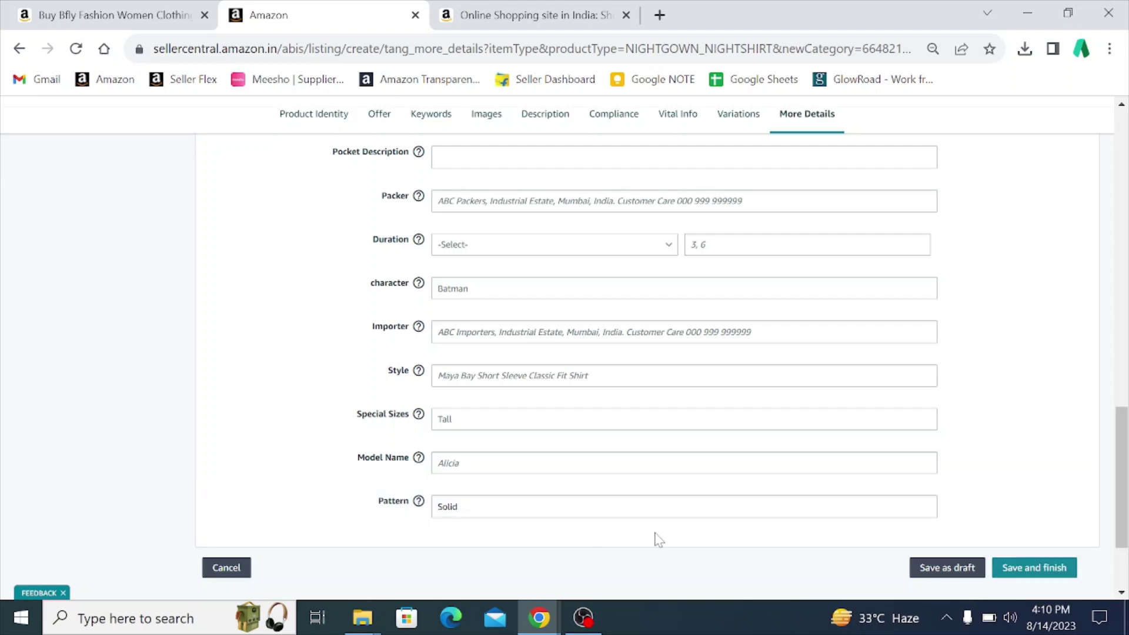
Check the completed More Details fields, submit the listing with Save and finish, and keep waiting for the page whenever it becomes unresponsive
scroll(754, 315, up, 15)
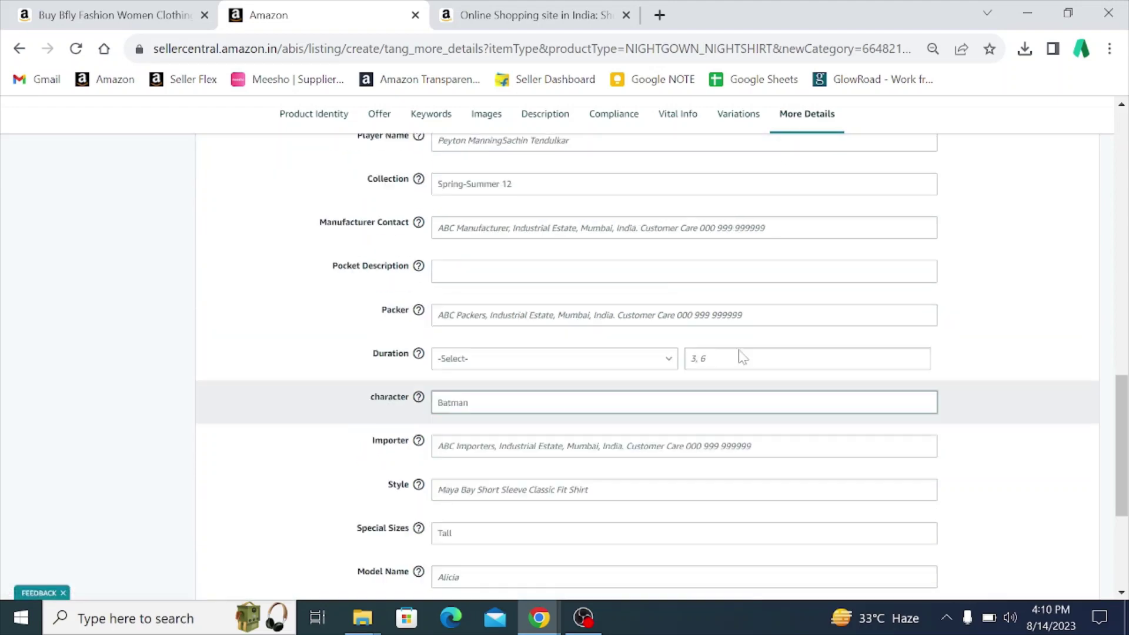
scroll(378, 346, down, 1)
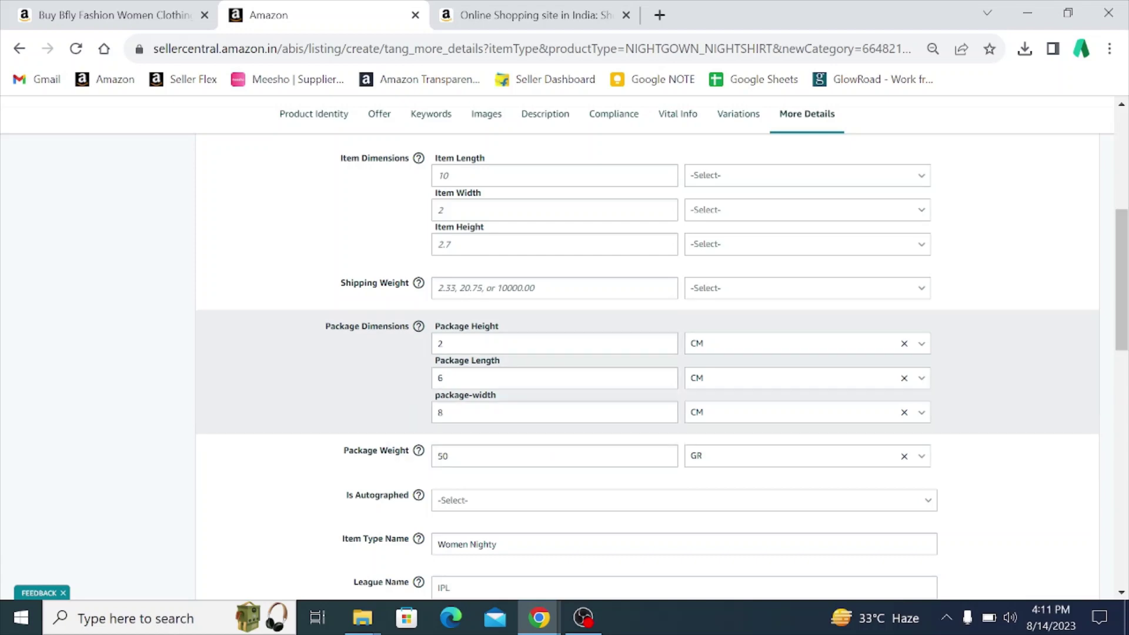
scroll(640, 398, down, 5)
scroll(609, 410, down, 5)
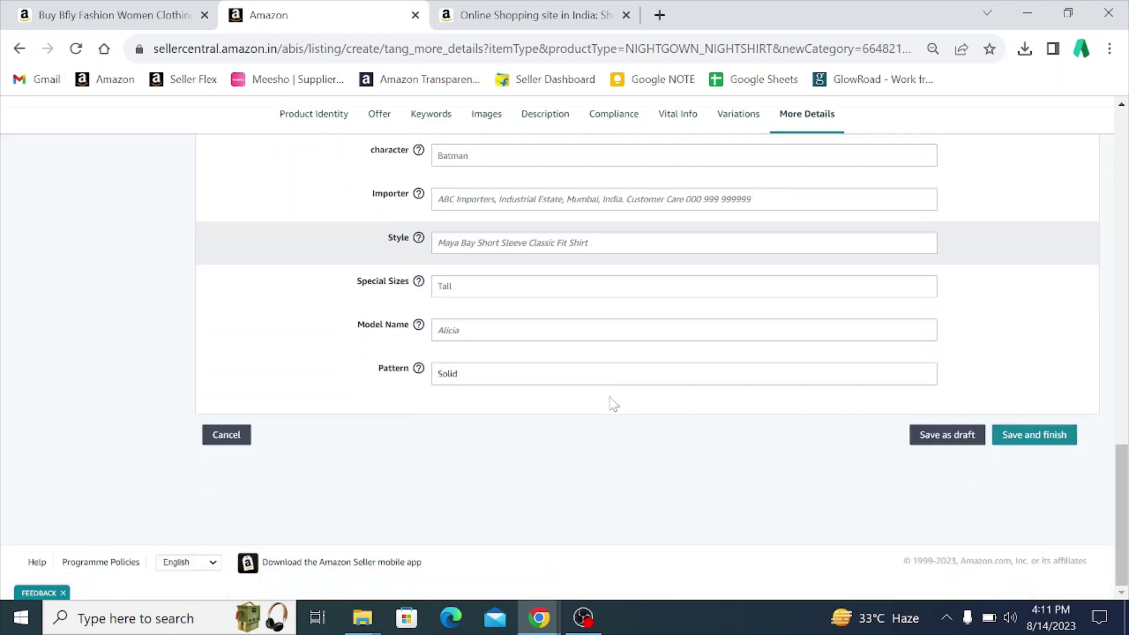
click(1026, 441)
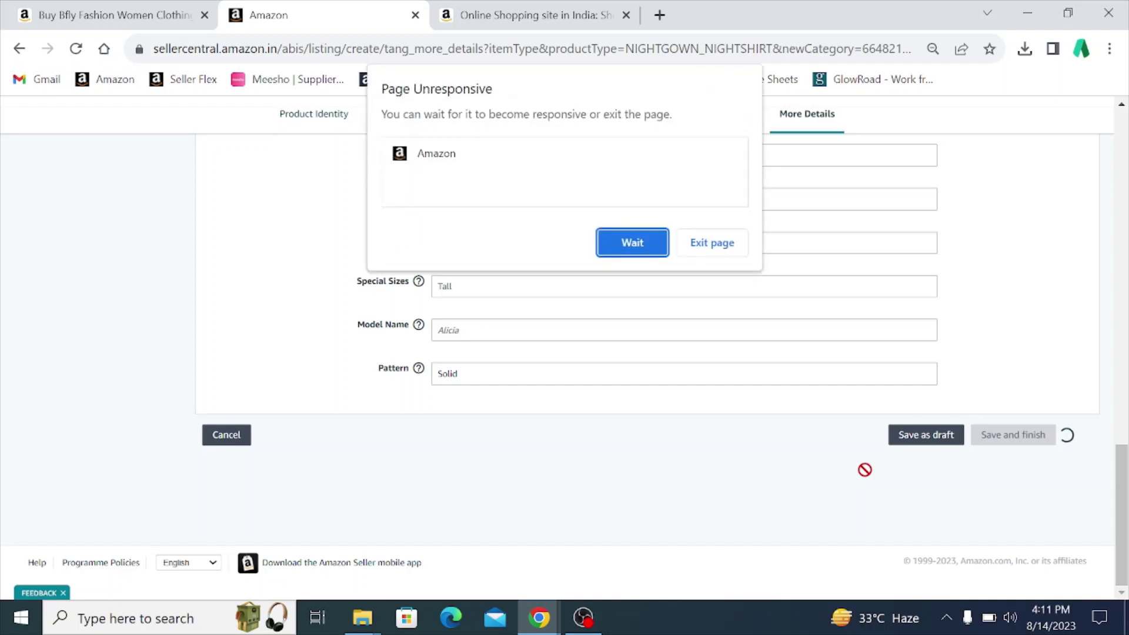
click(636, 248)
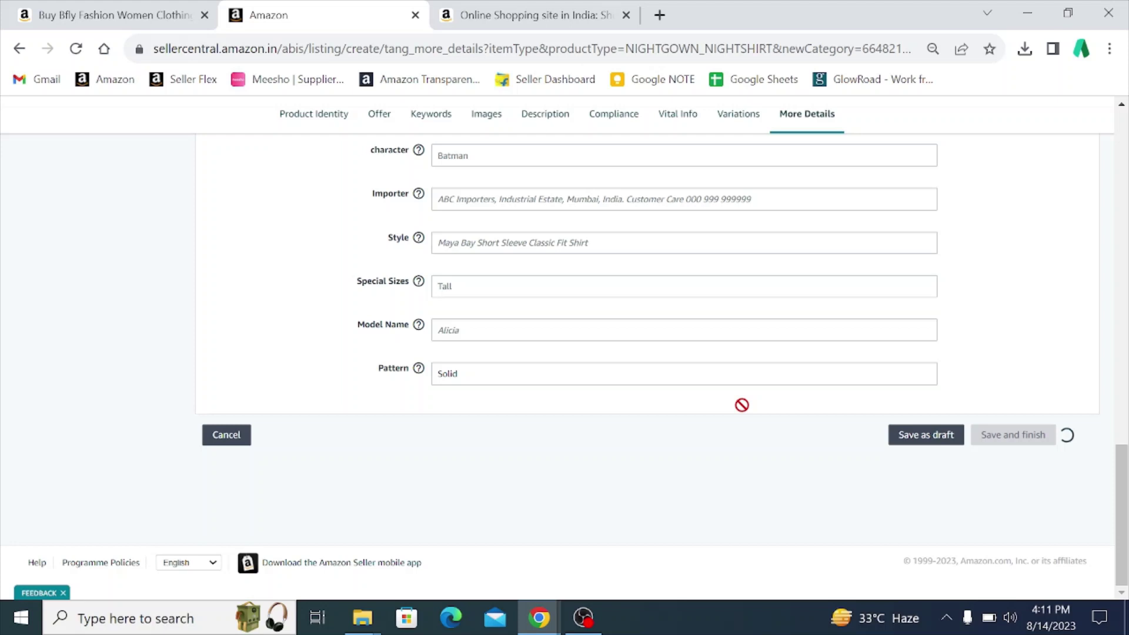
click(946, 617)
click(759, 488)
scroll(699, 481, up, 1)
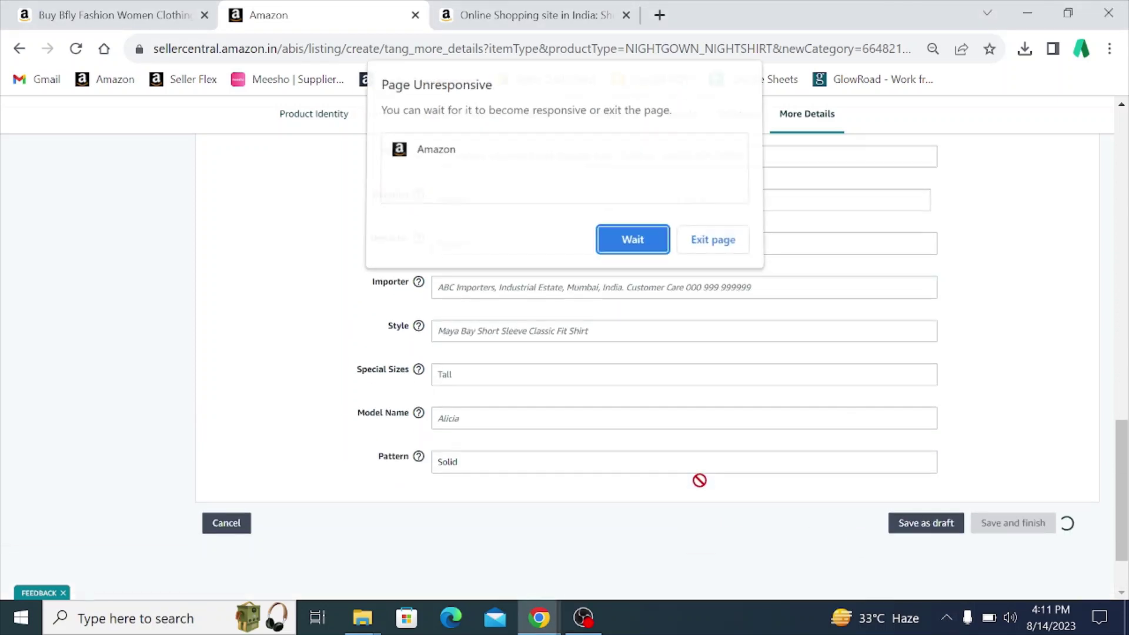
click(632, 243)
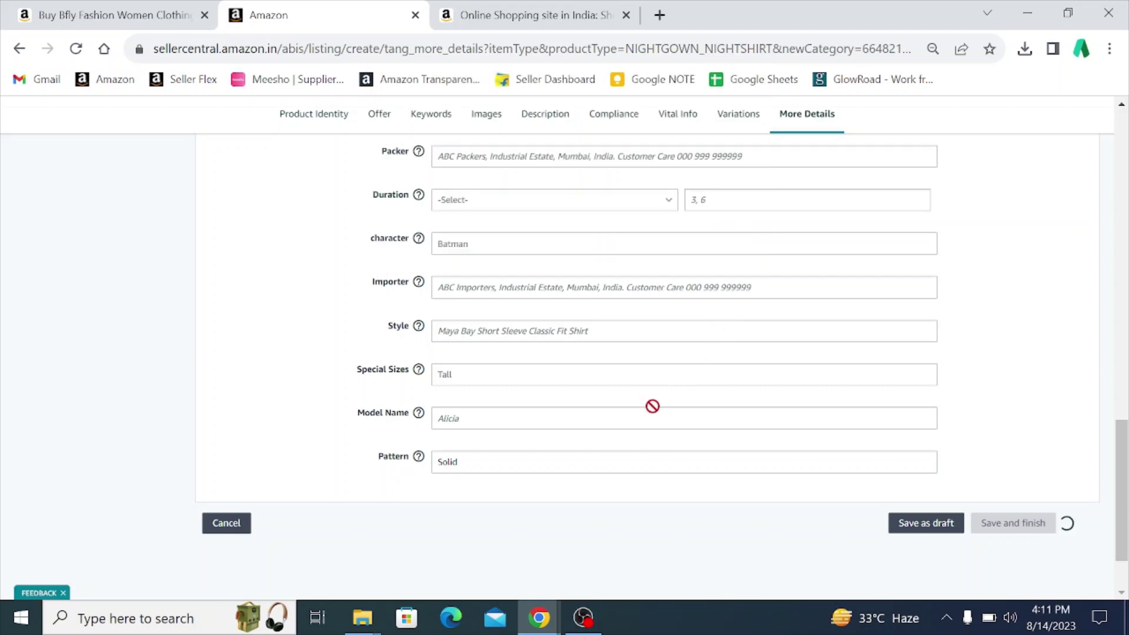
scroll(657, 408, up, 15)
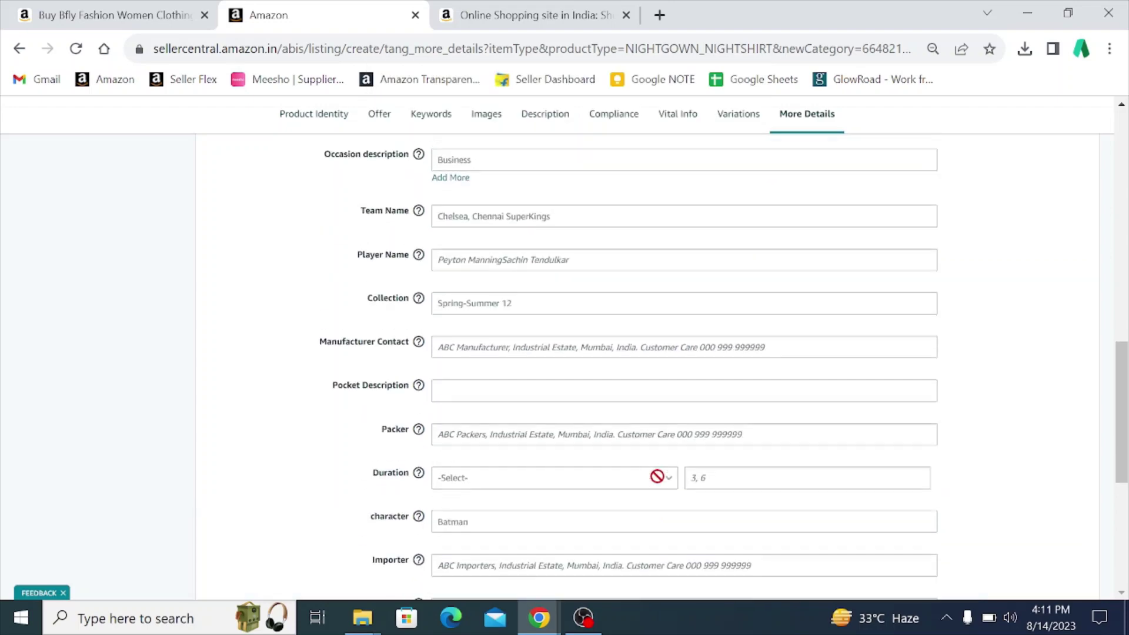
scroll(663, 430, down, 15)
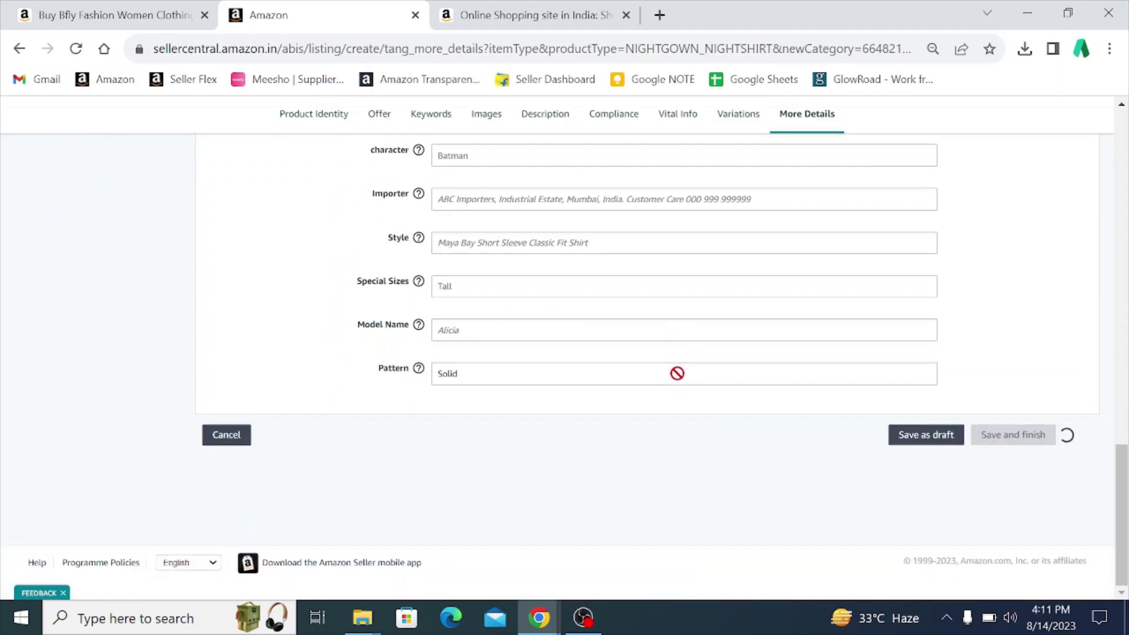